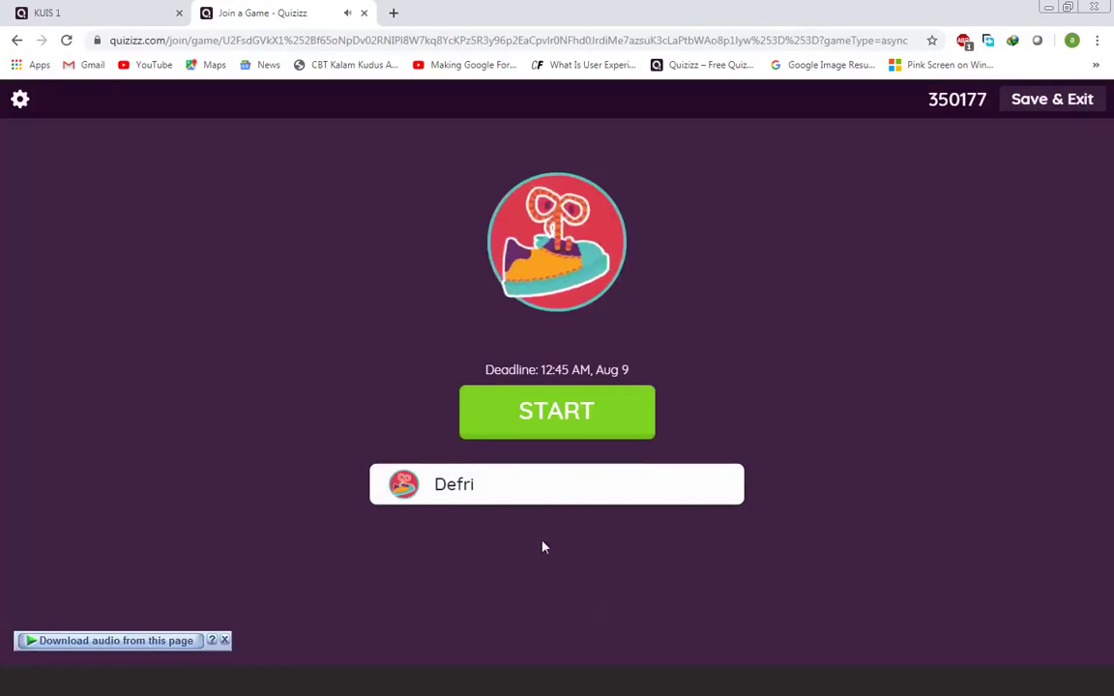
- Start the quiz and answer its four questions with asfsadfd, Central Processing Unit, sdfsdfsdf and sdfsf
left_click(572, 413)
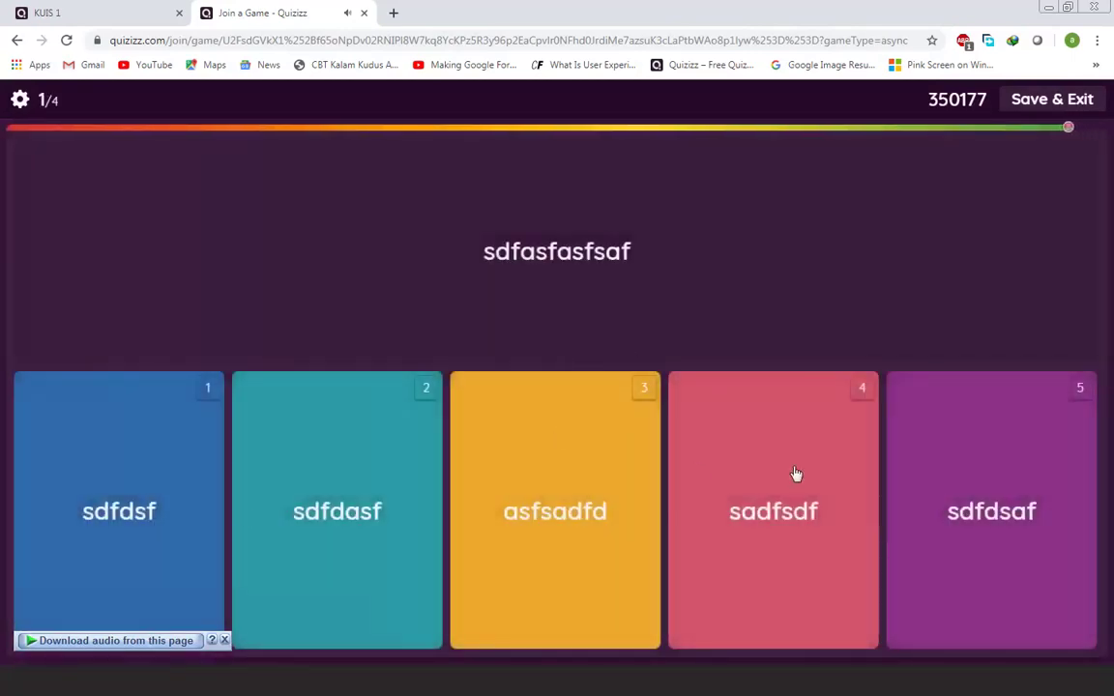
left_click(518, 486)
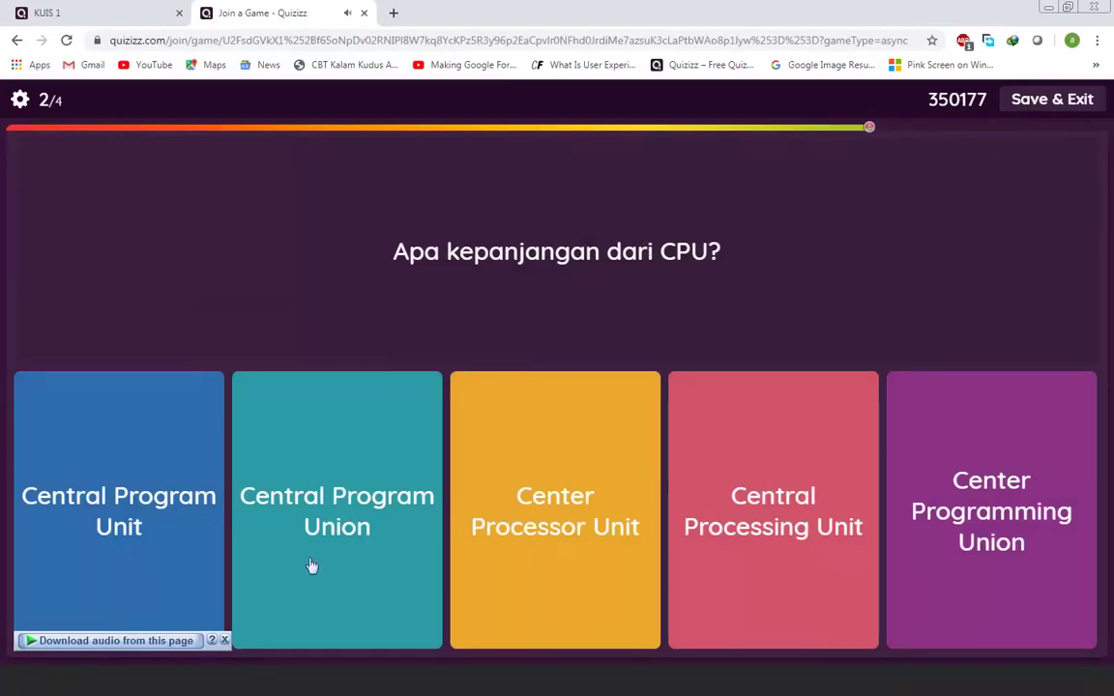
left_click(737, 516)
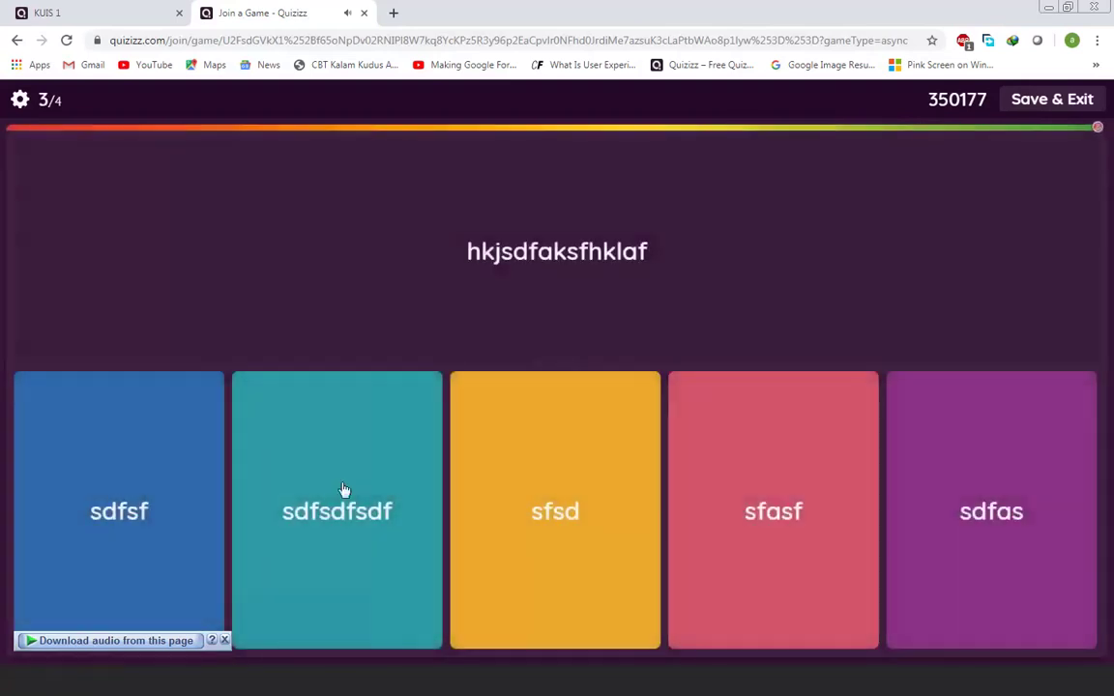
left_click(343, 491)
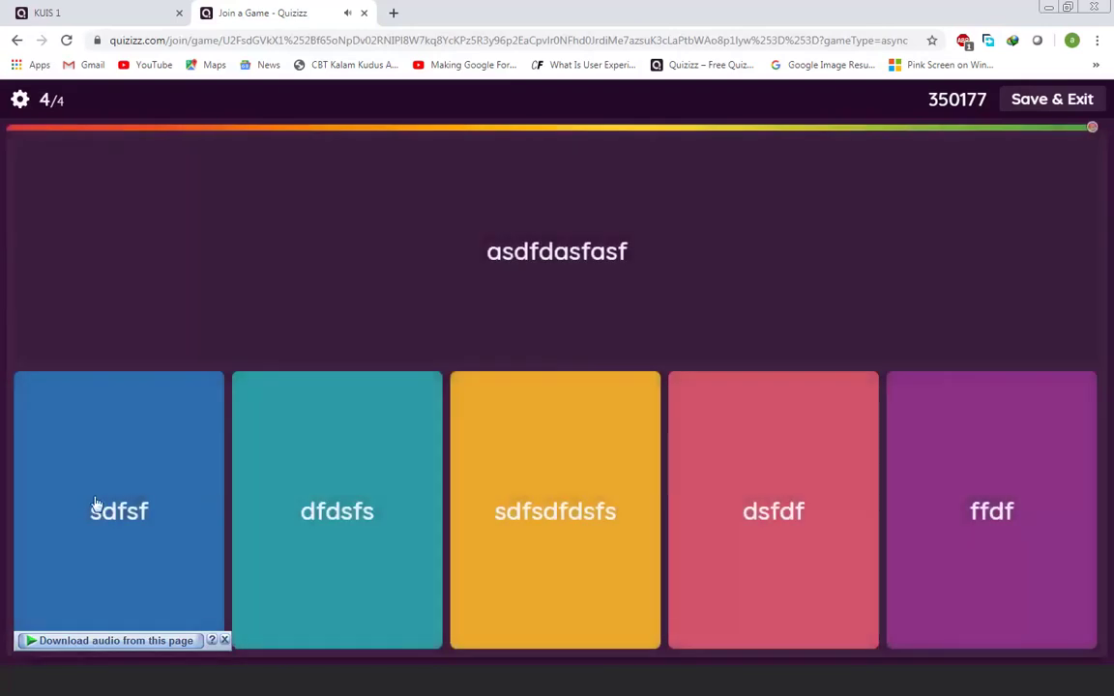
left_click(96, 504)
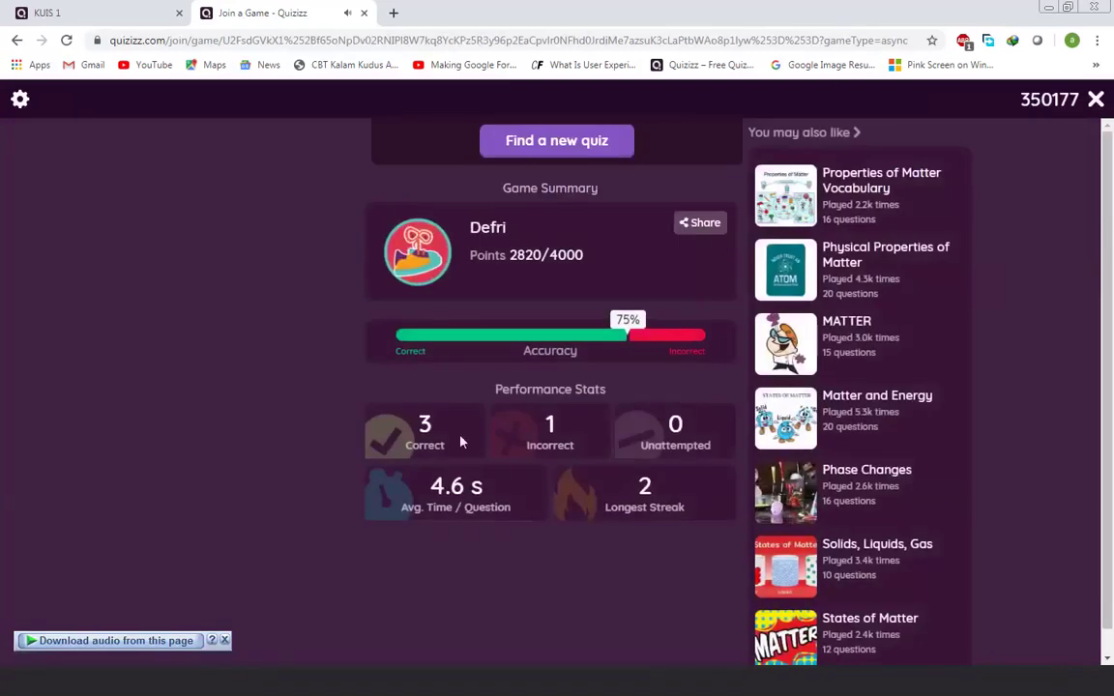
- Examine the correct, incorrect and average-time stats in the game summary, and close the player page
left_click_drag(422, 427, 435, 429)
left_click_drag(541, 425, 571, 426)
left_click(571, 427)
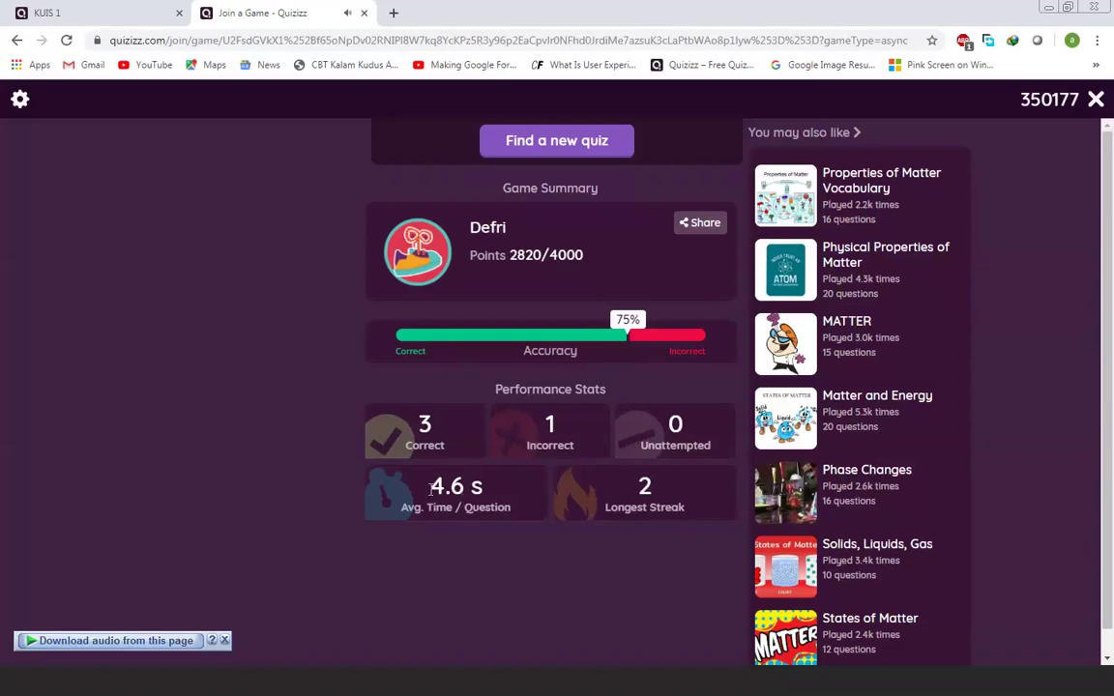
left_click_drag(430, 488, 486, 493)
left_click(491, 494)
left_click(487, 495)
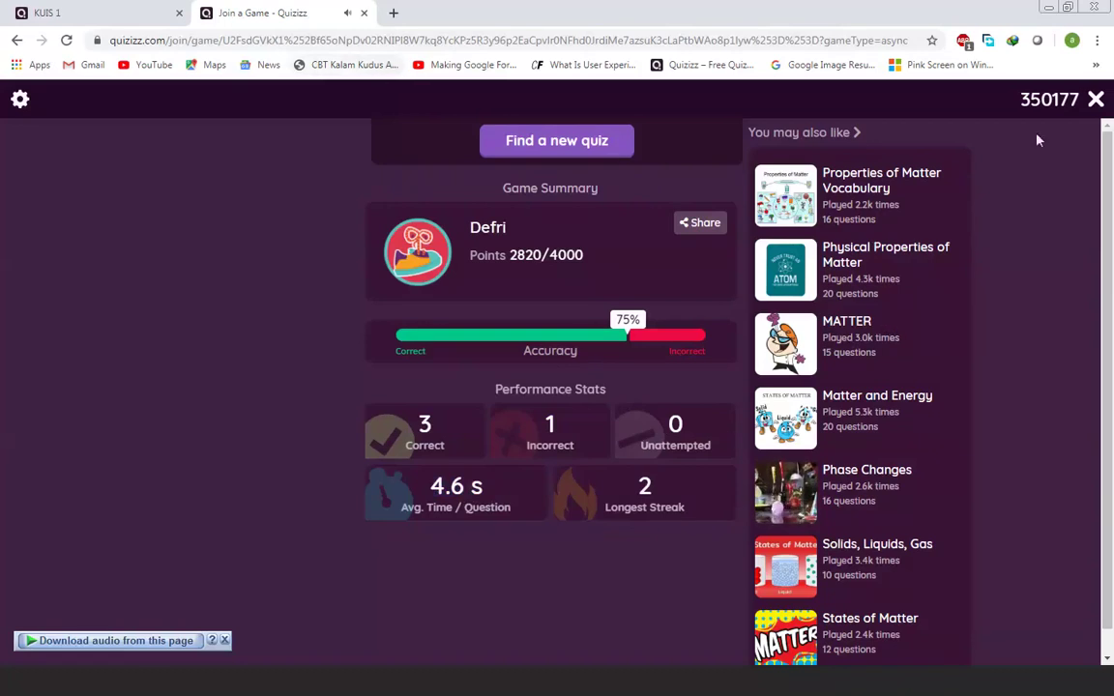
left_click(1096, 99)
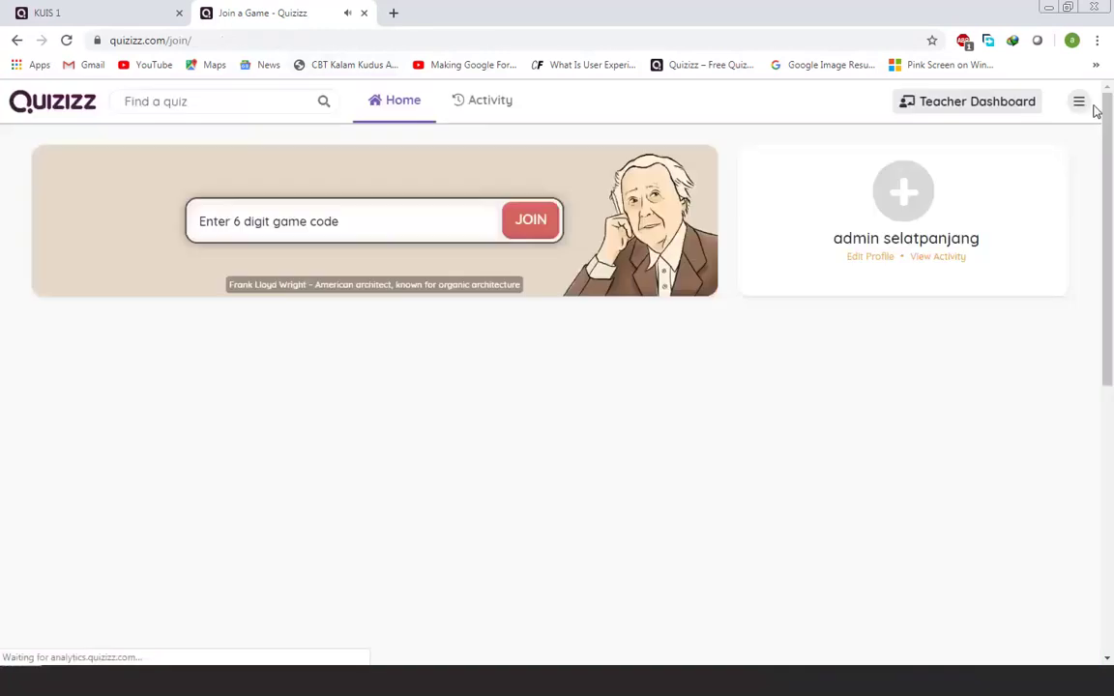
left_click(364, 13)
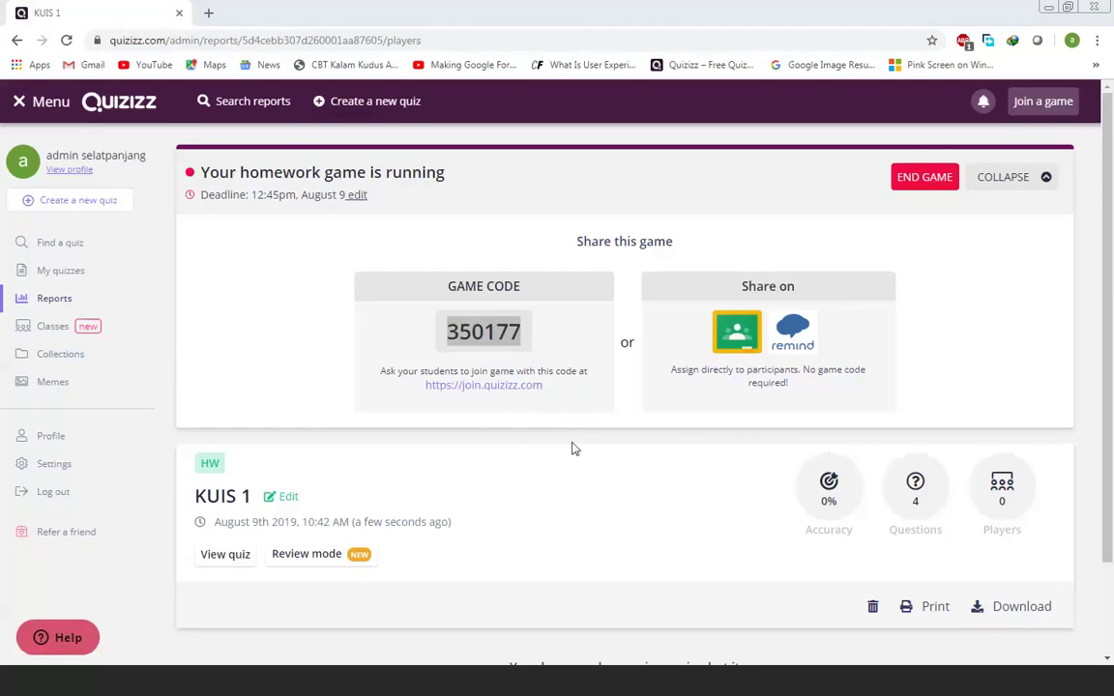
- Open the KUIS 1 report and examine the player results together with the running game's details
left_click(69, 308)
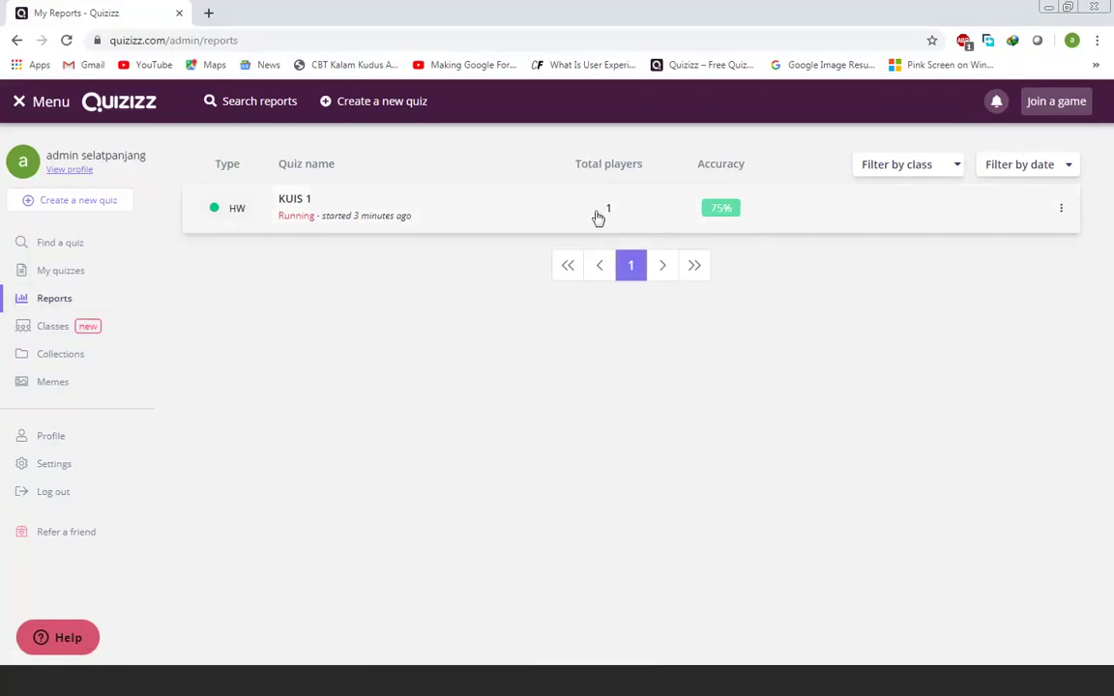
left_click(288, 200)
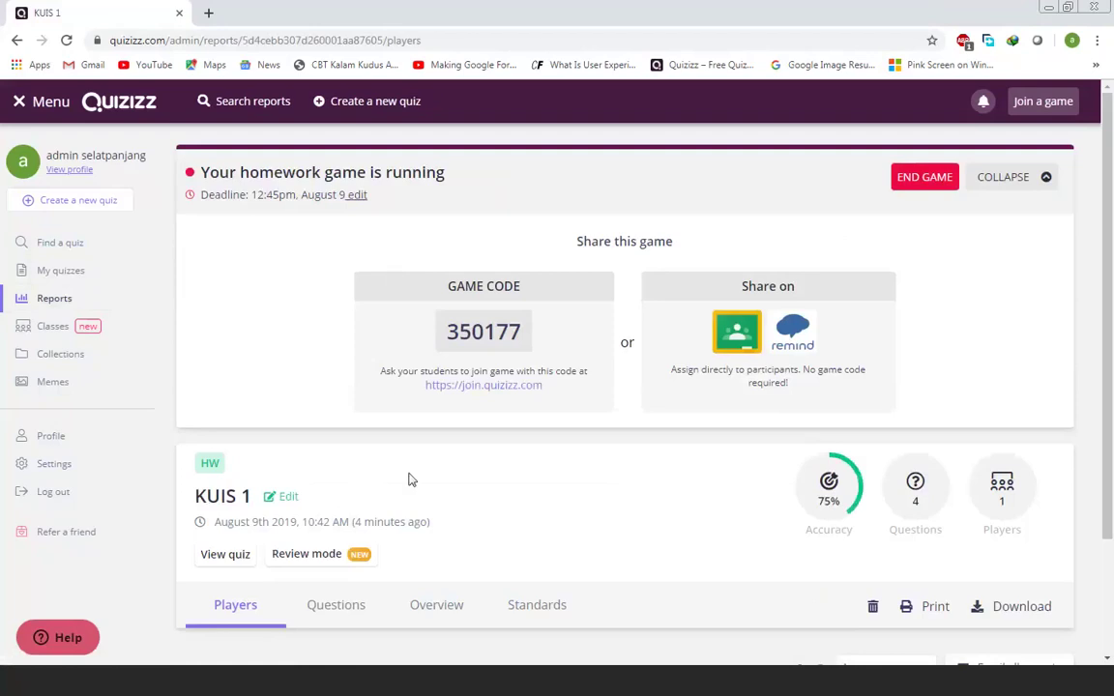
scroll(436, 513, "down", 3)
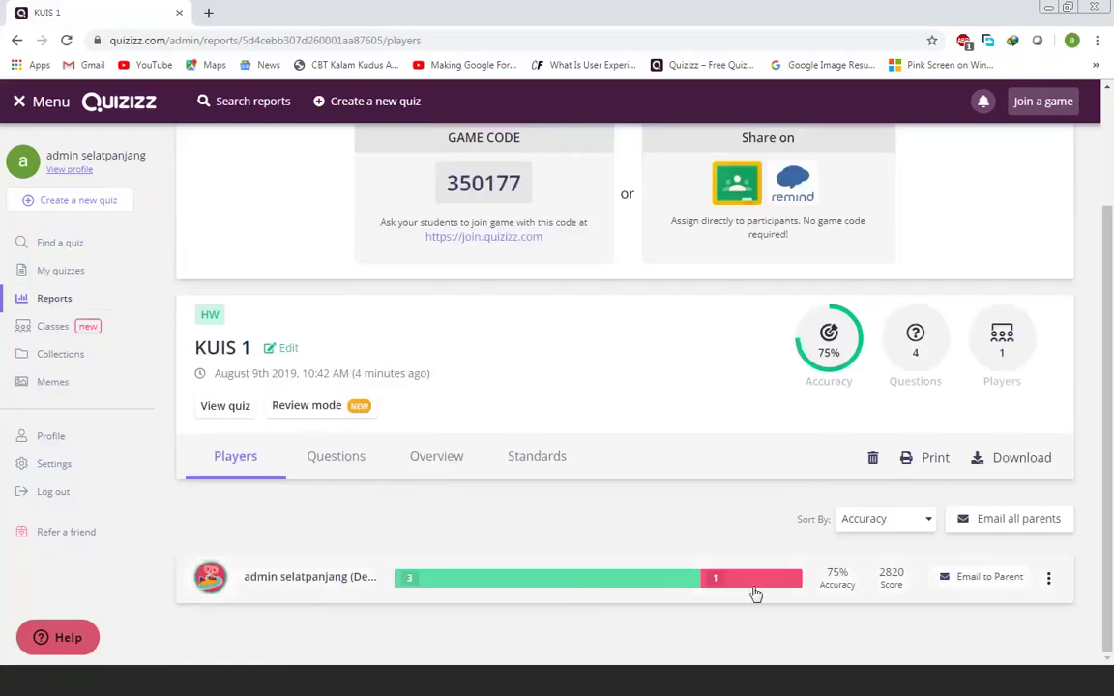
scroll(813, 599, "up", 2)
scroll(832, 619, "down", 2)
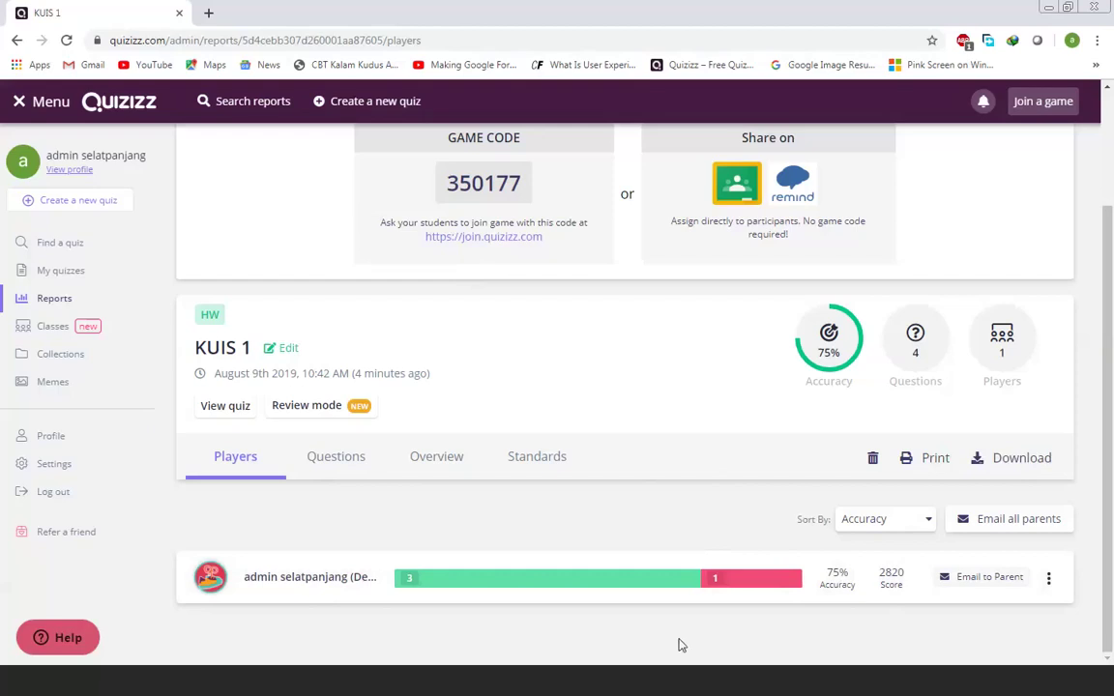
scroll(845, 578, "up", 1)
scroll(844, 578, "up", 2)
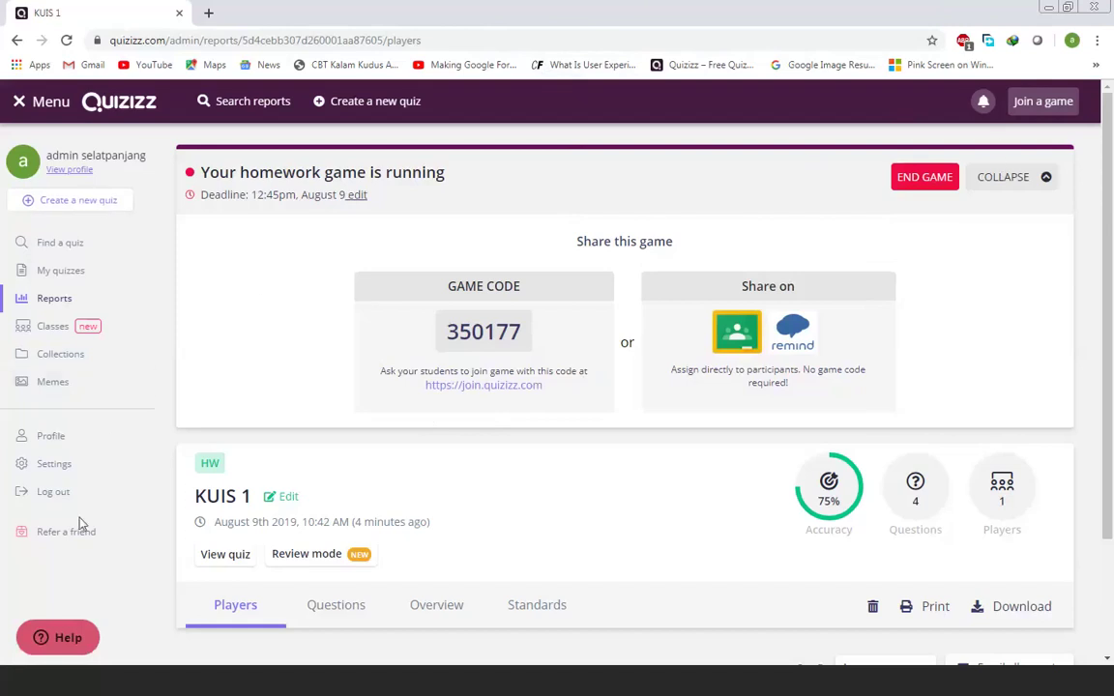
- Switch to the first listed school Google account by entering its account password, and open its list of own quizzes
left_click(56, 494)
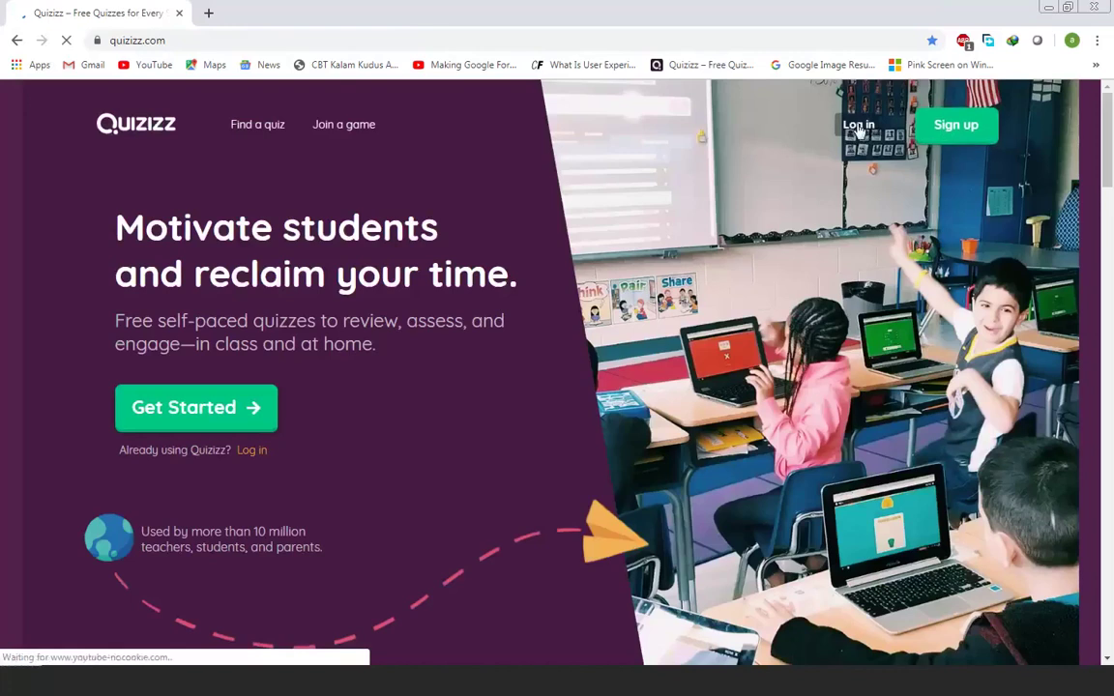
left_click(857, 127)
left_click(548, 222)
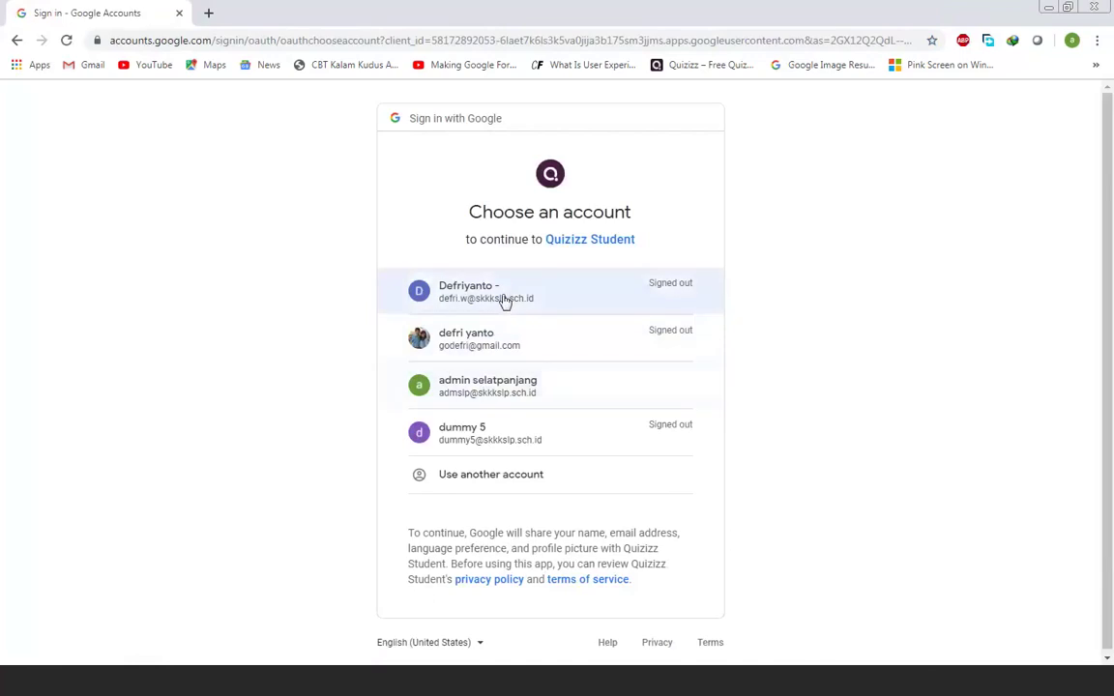
left_click(514, 304)
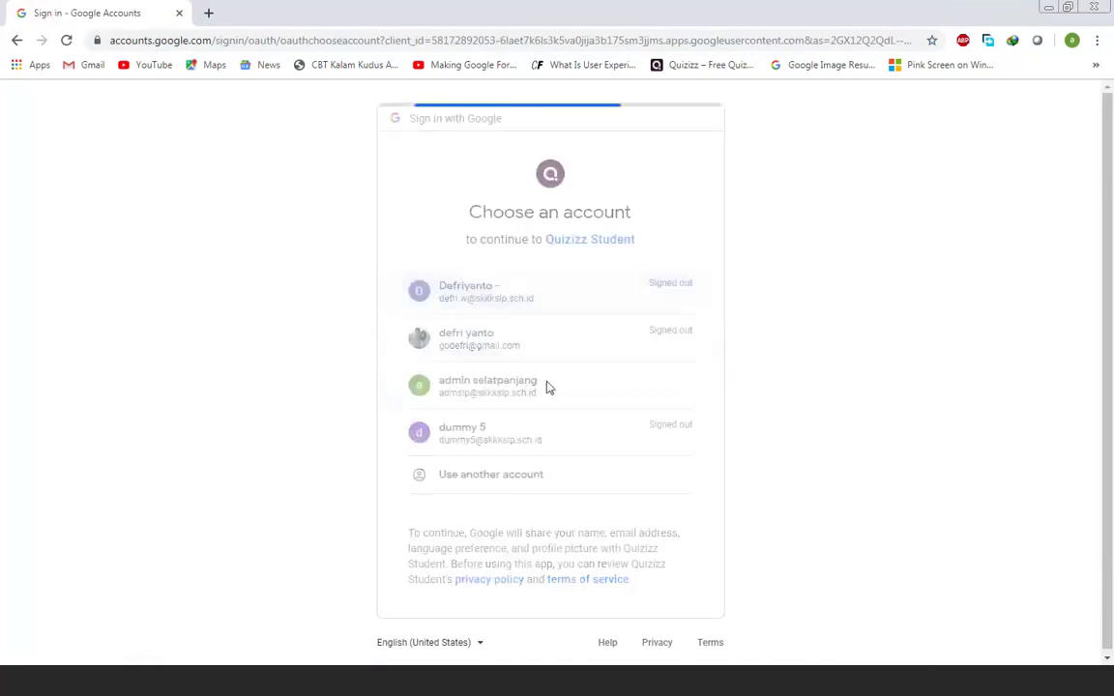
type("•••")
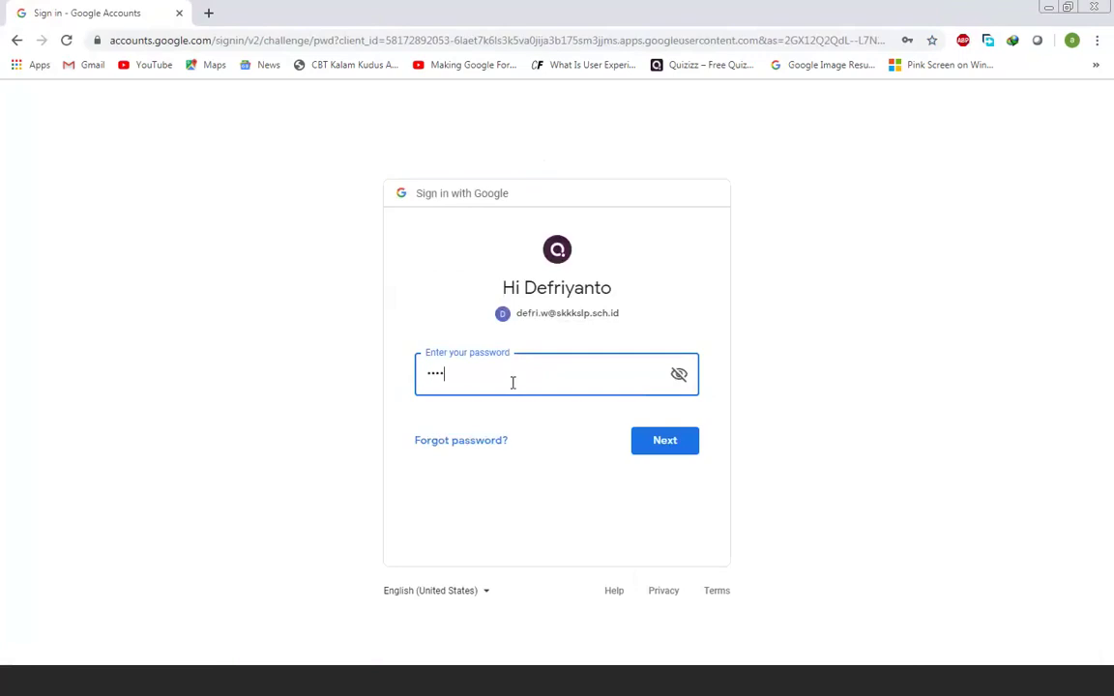
key("Return")
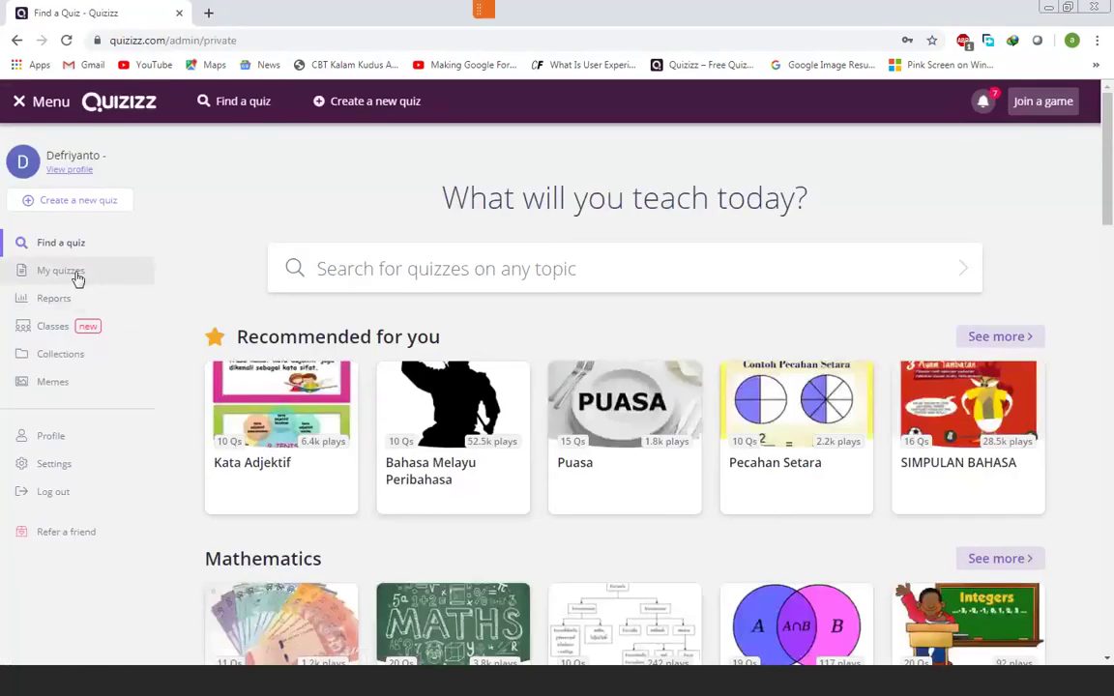
left_click(79, 275)
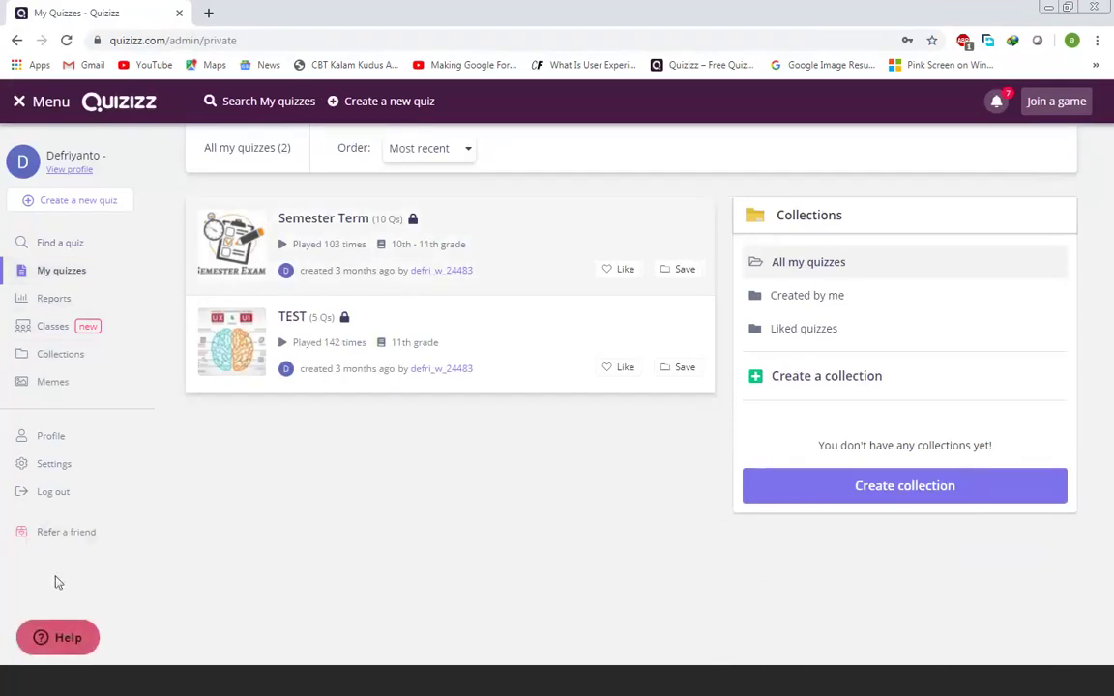
- Log out and sign in with the personal Gmail account through Google, entering its account password
left_click(92, 494)
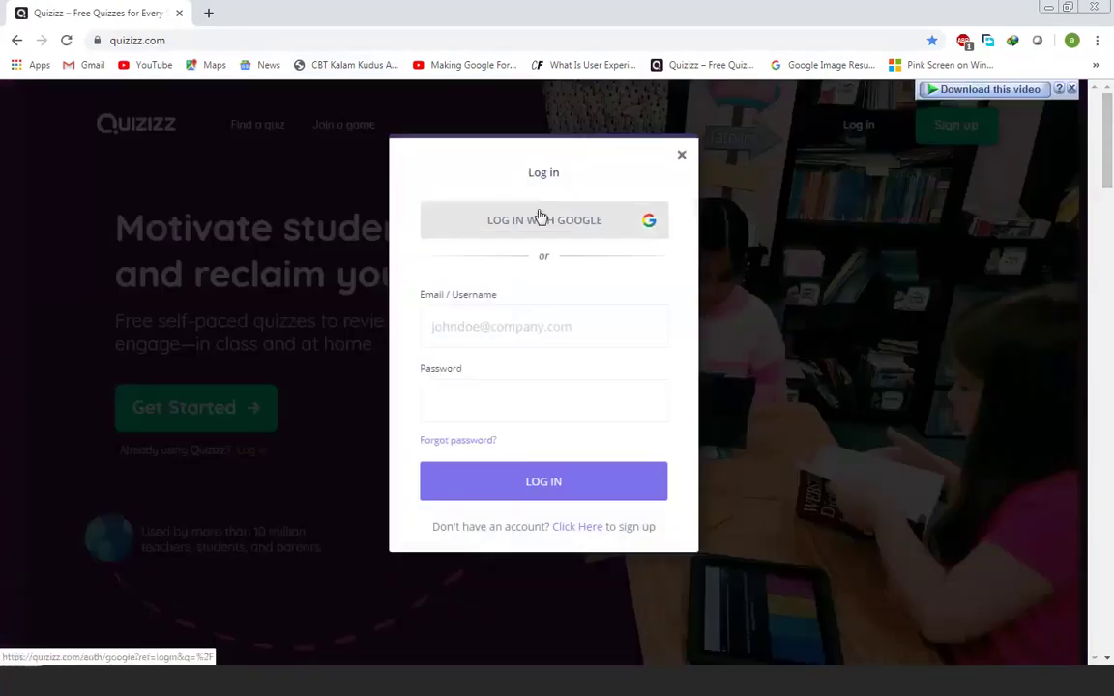
left_click(537, 233)
left_click(484, 339)
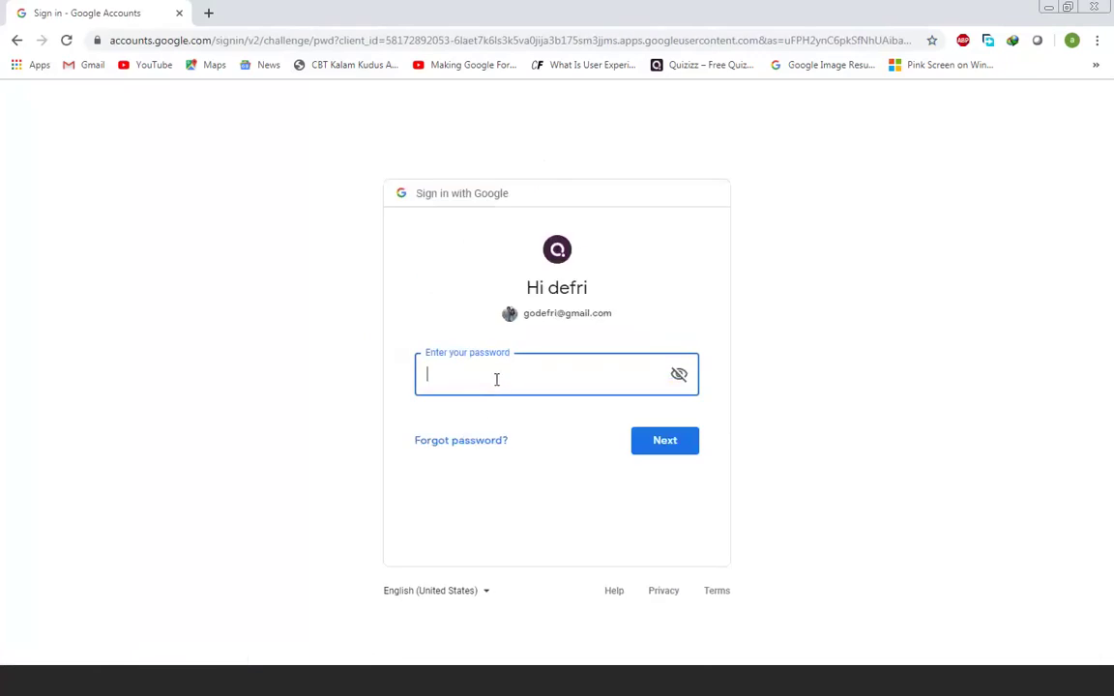
type("••••••••••")
key("Return")
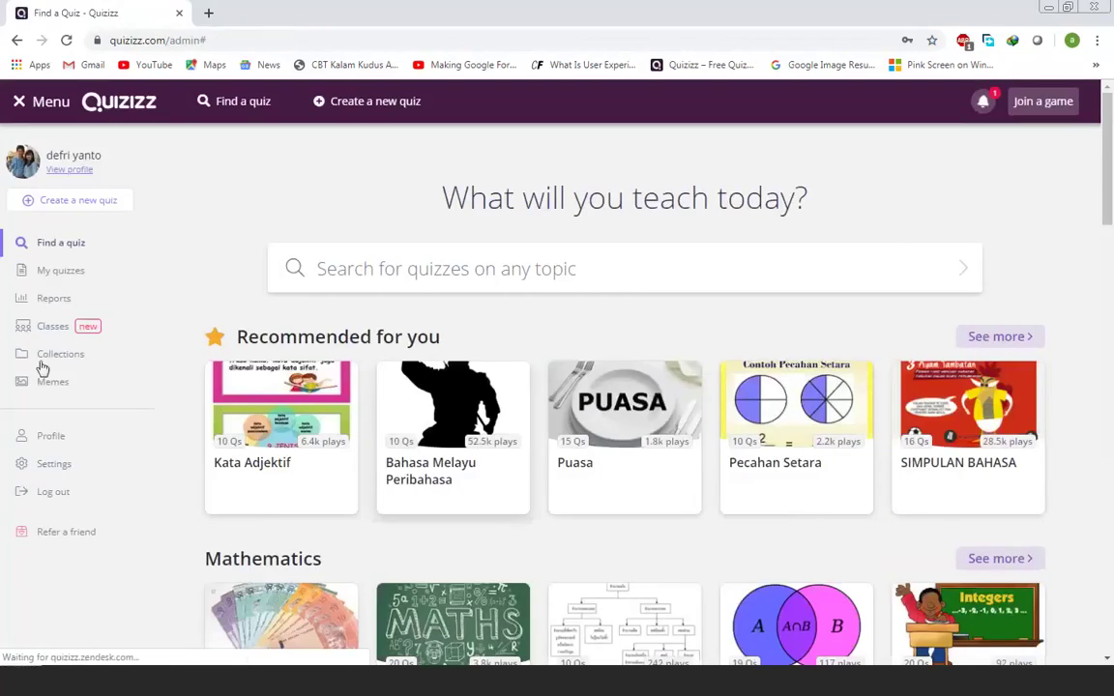
- Open the Test quiz from the account's own quizzes and choose to assign it as a homework game
left_click(53, 276)
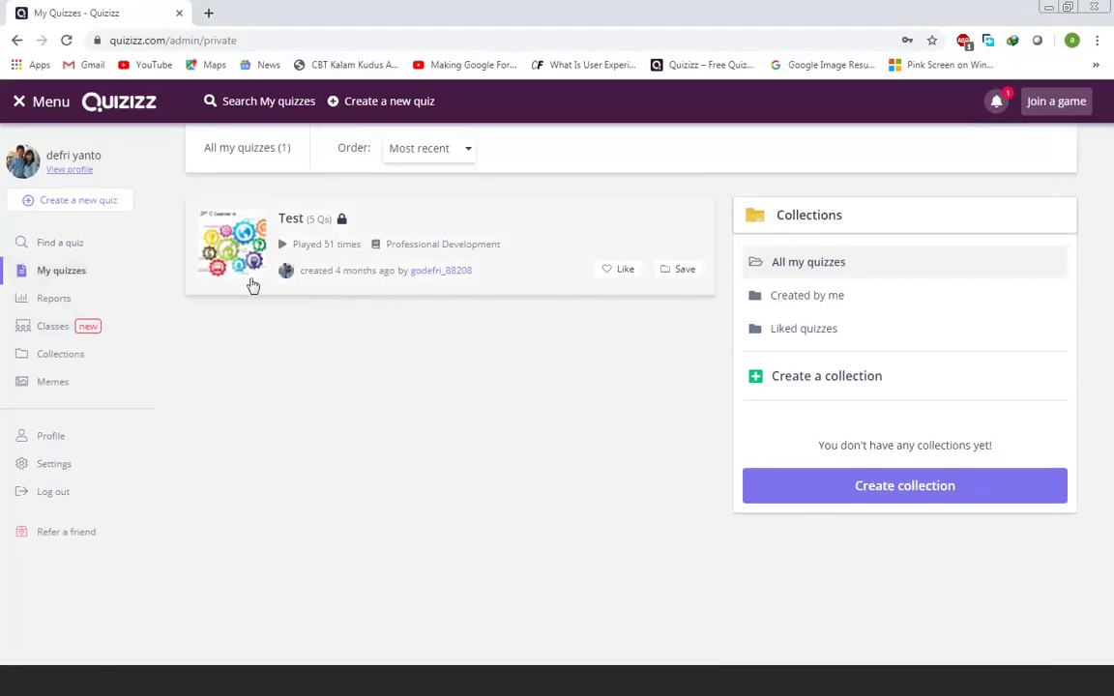
left_click(291, 222)
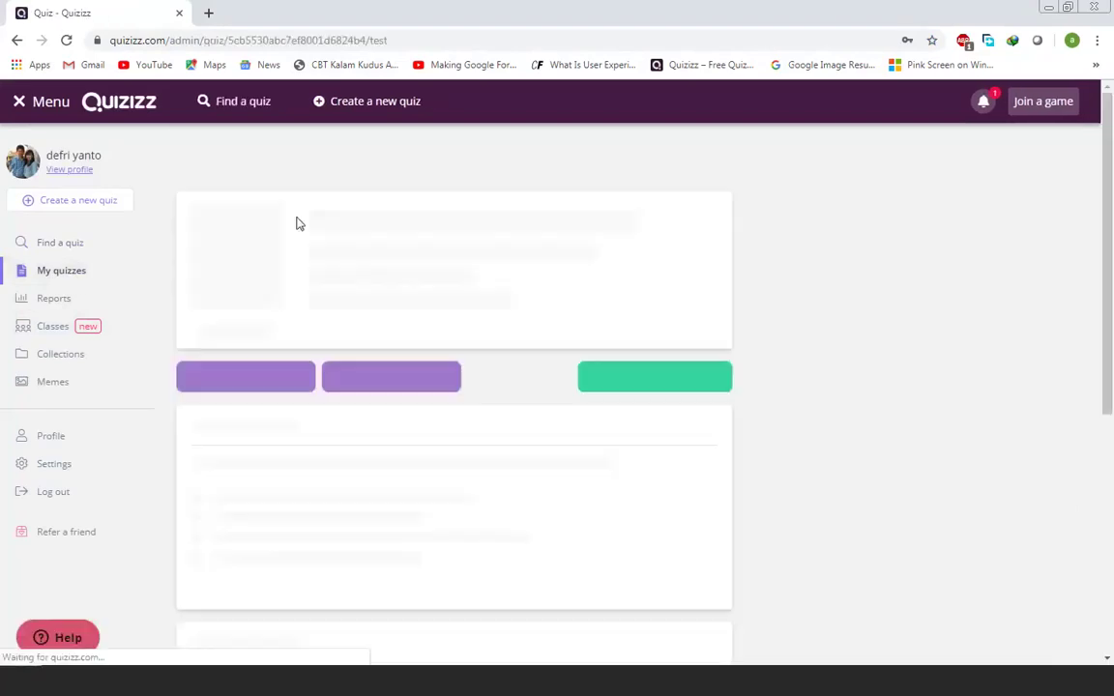
left_click(407, 355)
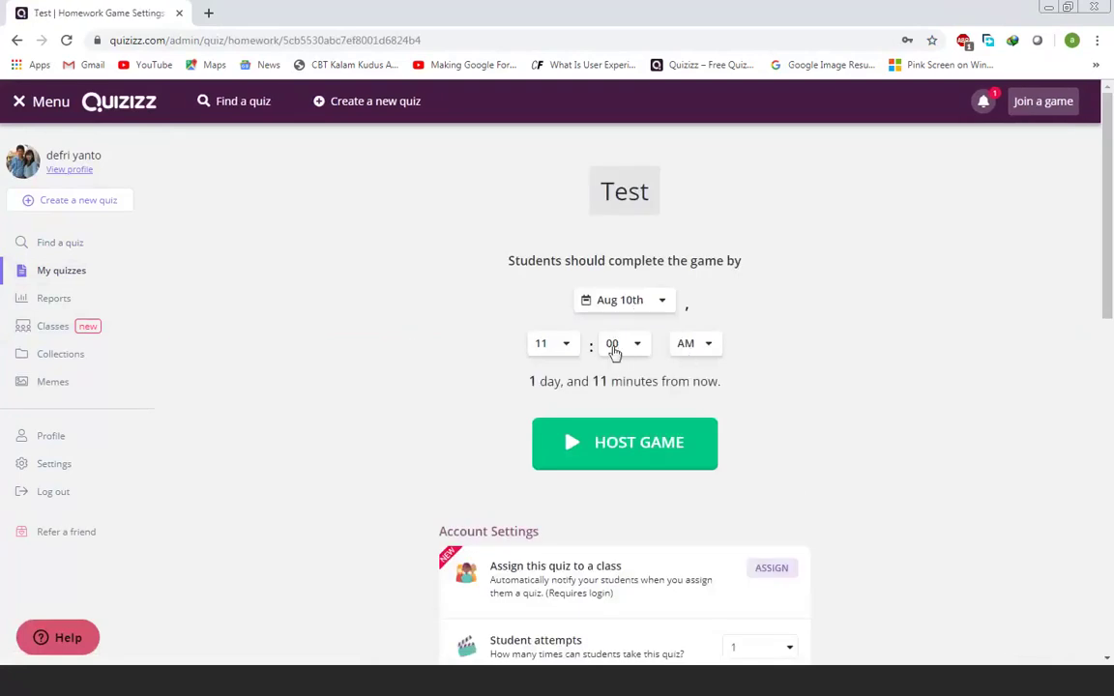
- Set the homework game's completion deadline to Aug 9th at 11:30 AM
left_click(653, 302)
left_click(631, 329)
left_click(562, 345)
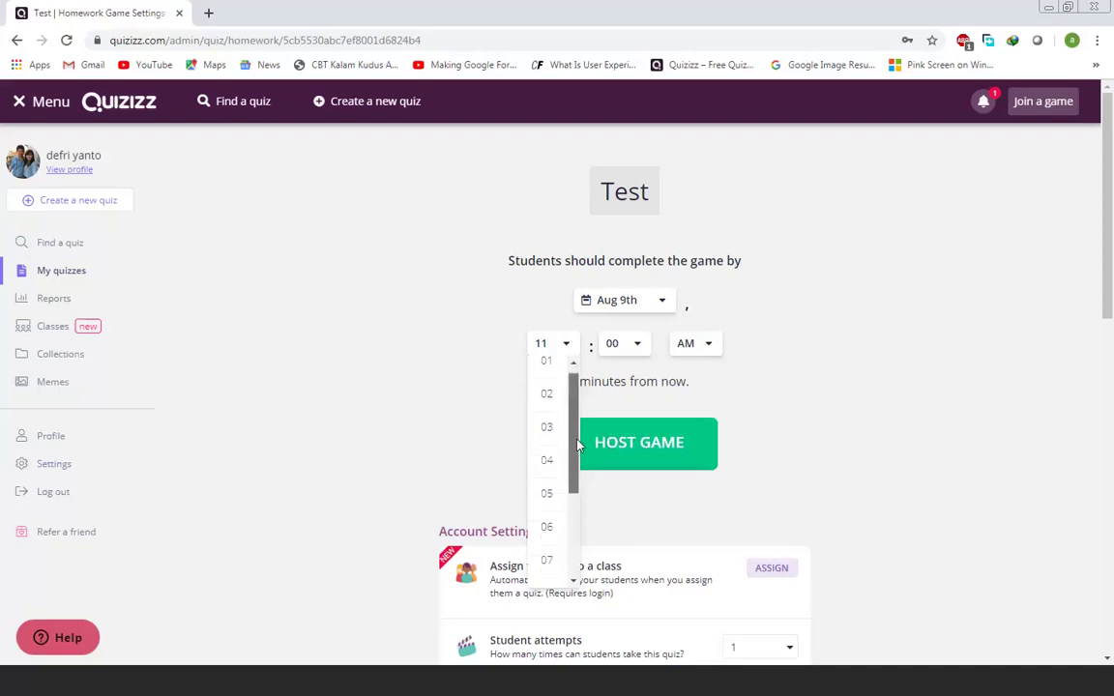
left_click(637, 346)
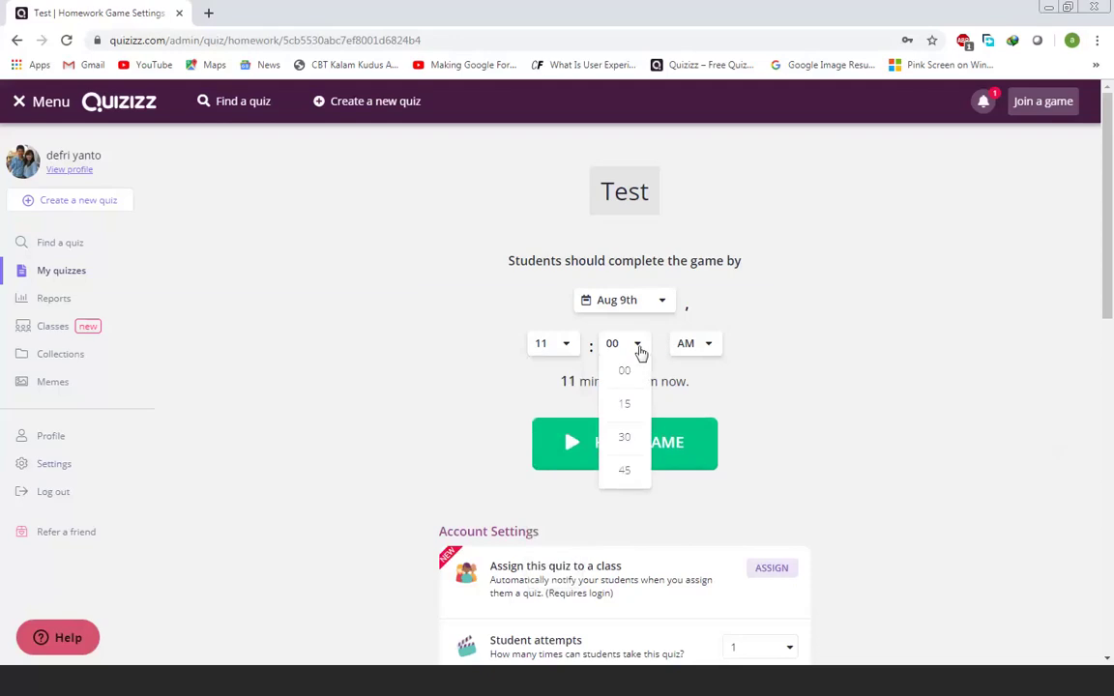
left_click(637, 437)
- Review the account and student feedback settings, and host the Test homework game
scroll(651, 397, "down", 4)
scroll(628, 348, "up", 3)
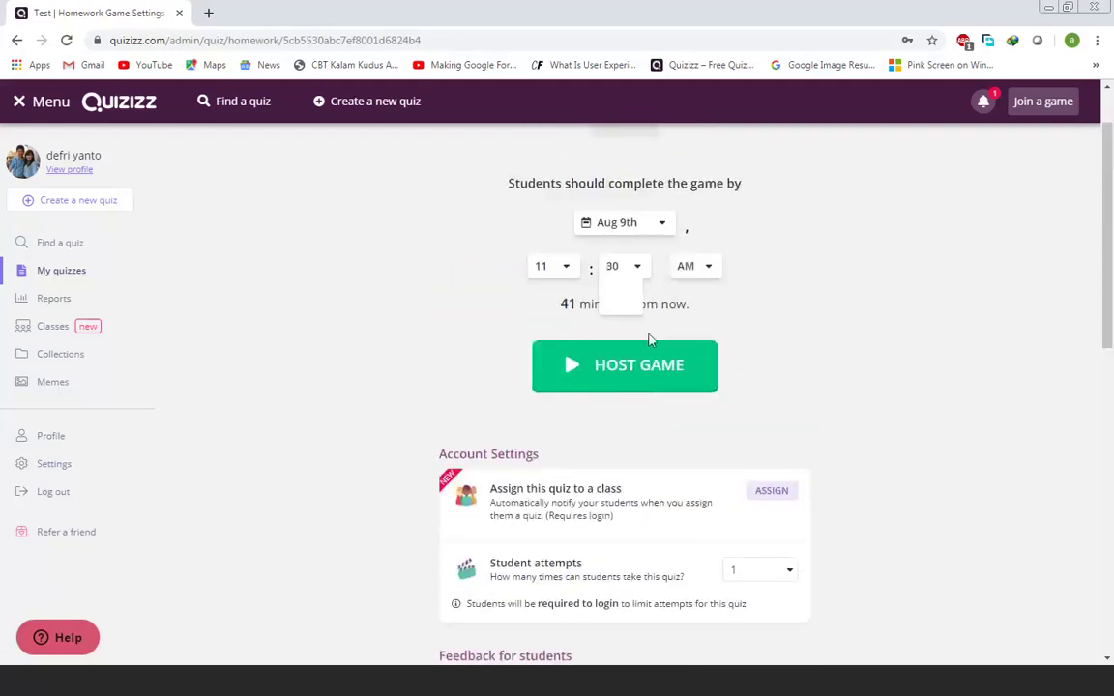
scroll(781, 418, "down", 3)
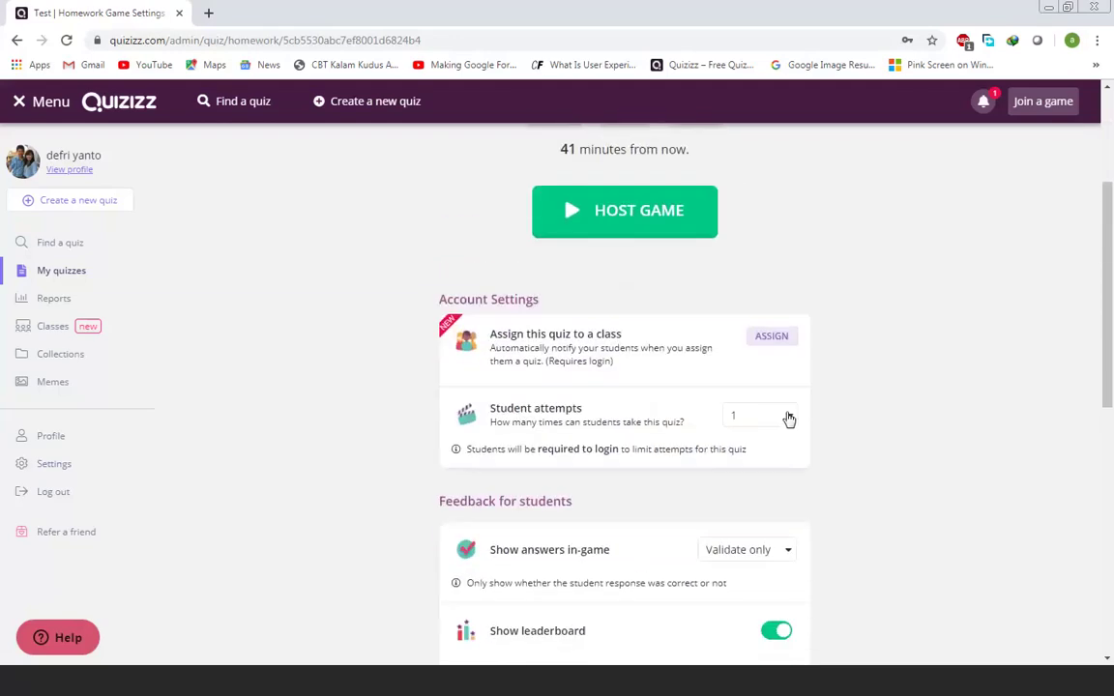
scroll(788, 421, "down", 8)
scroll(783, 436, "up", 5)
scroll(782, 439, "up", 7)
left_click(648, 445)
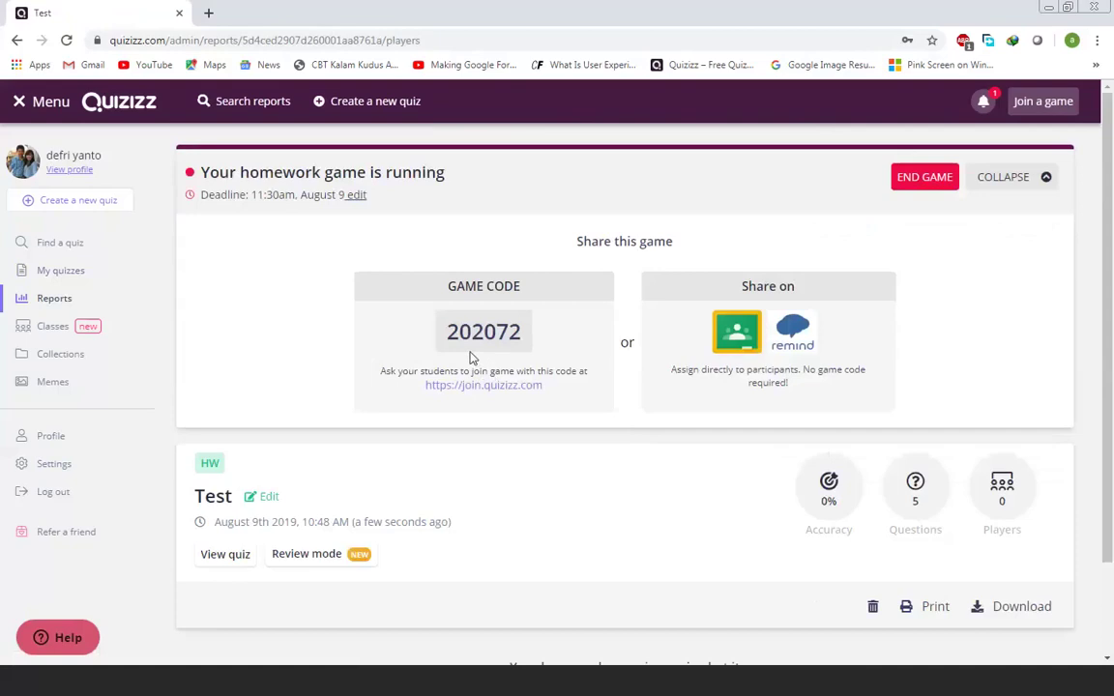
- Highlight the game code that students need in the running Test game's sharing details
left_click_drag(450, 332, 513, 332)
left_click(530, 340)
double_click(512, 332)
left_click(512, 334)
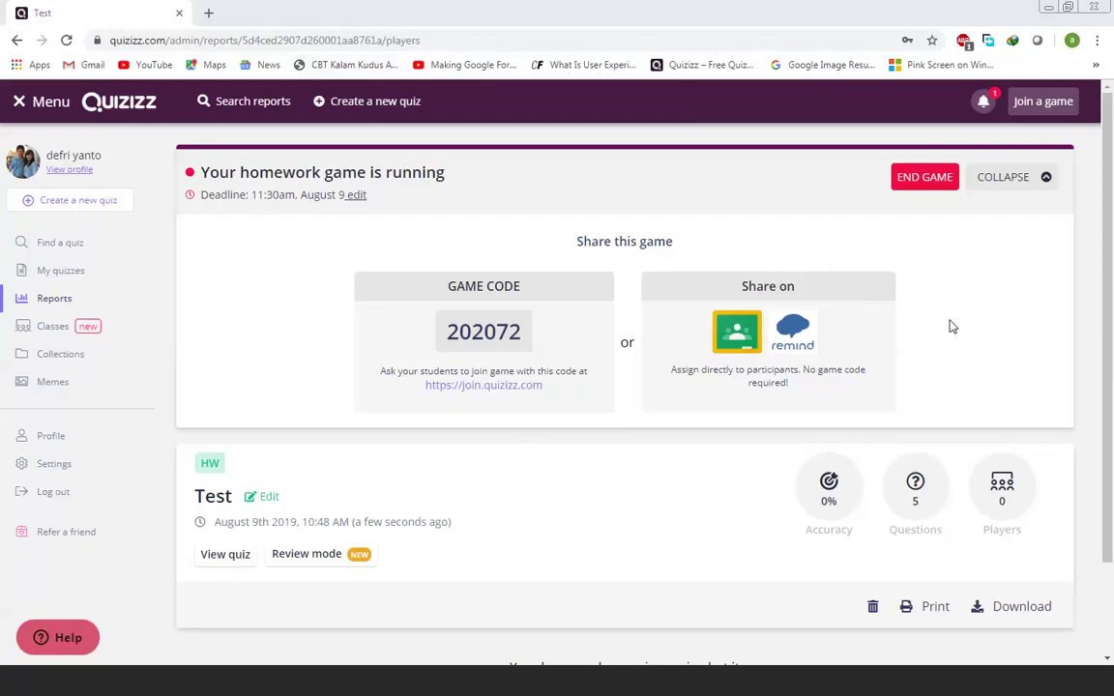
- Open the student join page from the sharing details, select its web address, and return to the Test report
left_click(505, 386)
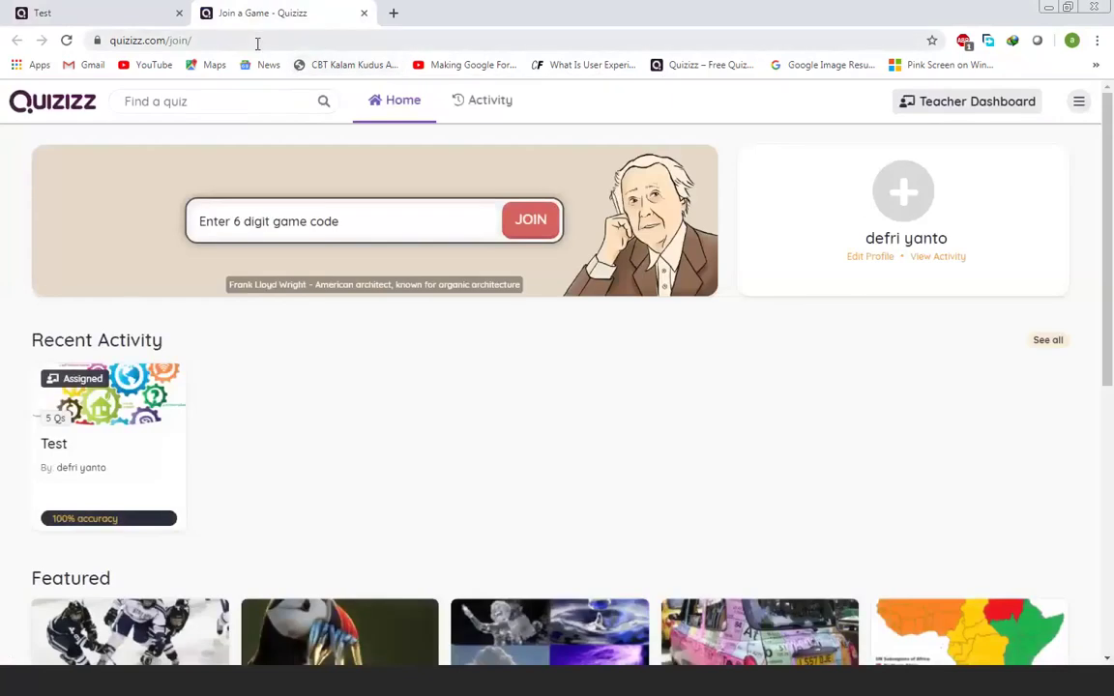
left_click(208, 40)
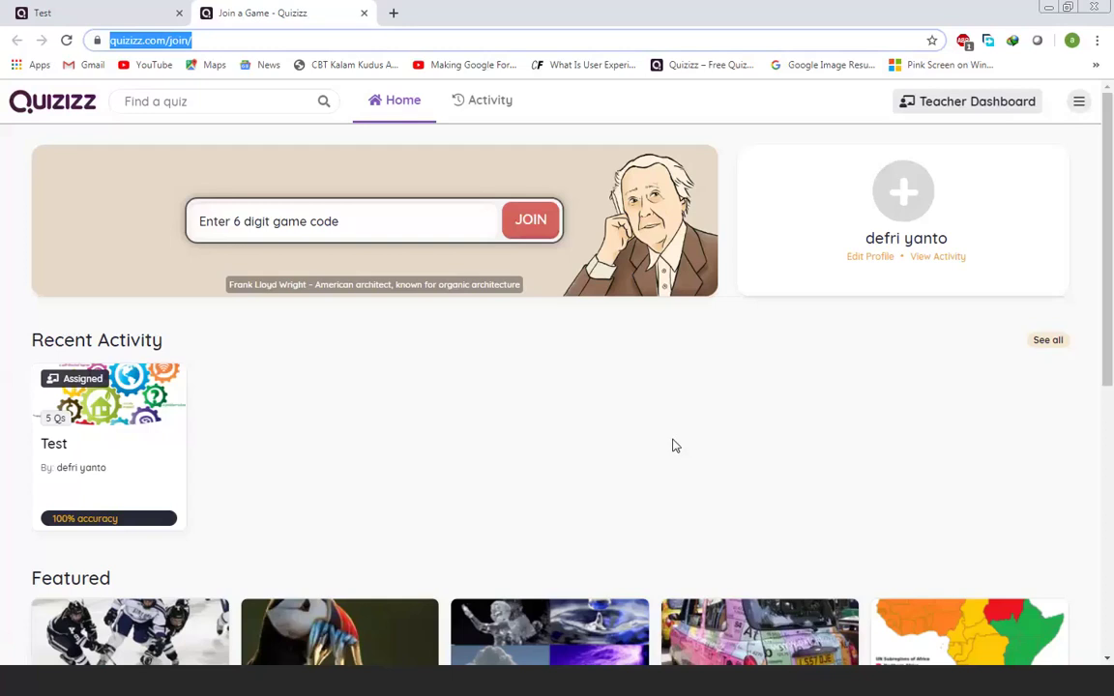
key("ctrl+1")
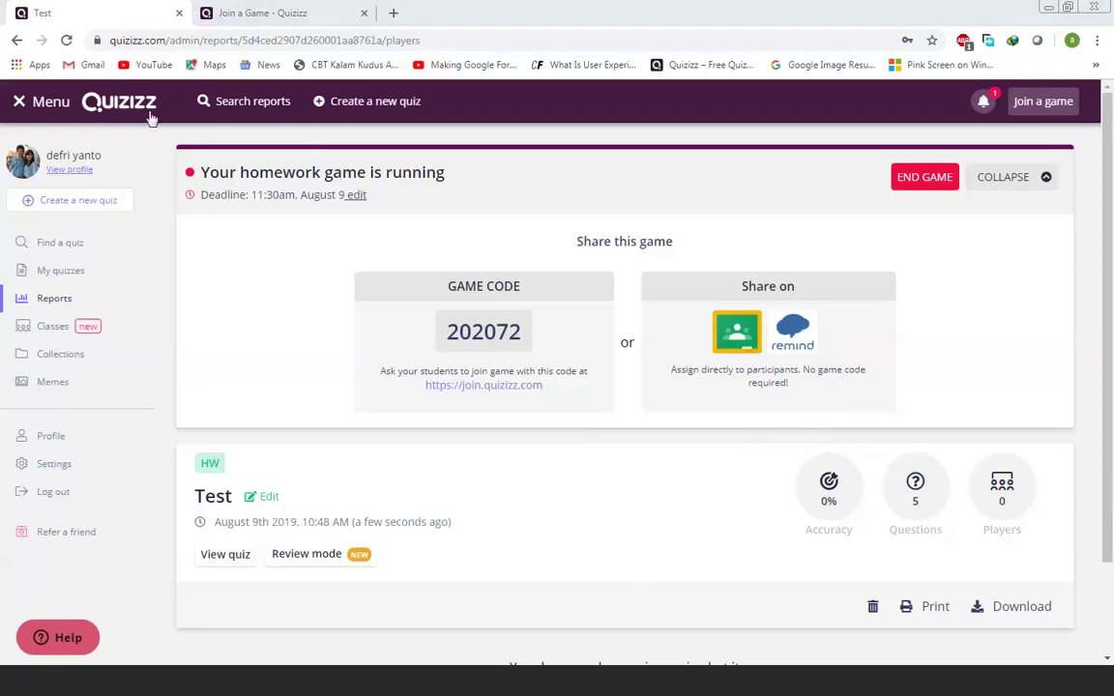
- Refresh the running Test game's report repeatedly to check the player's updated progress, accuracy and score
key("F5")
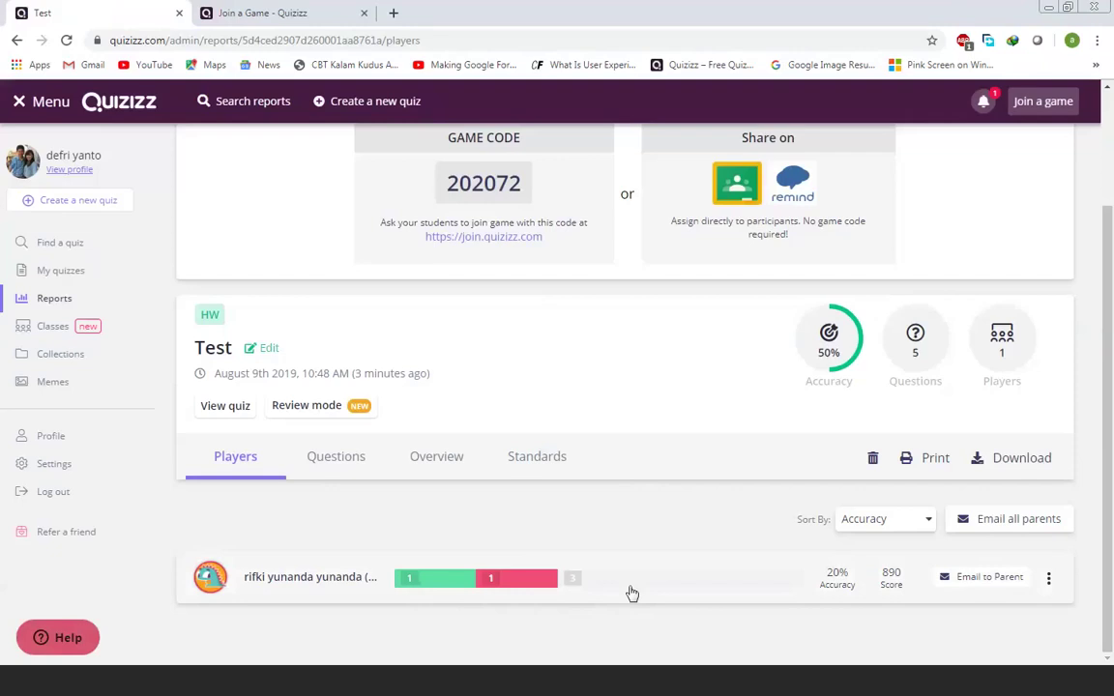
left_click(67, 40)
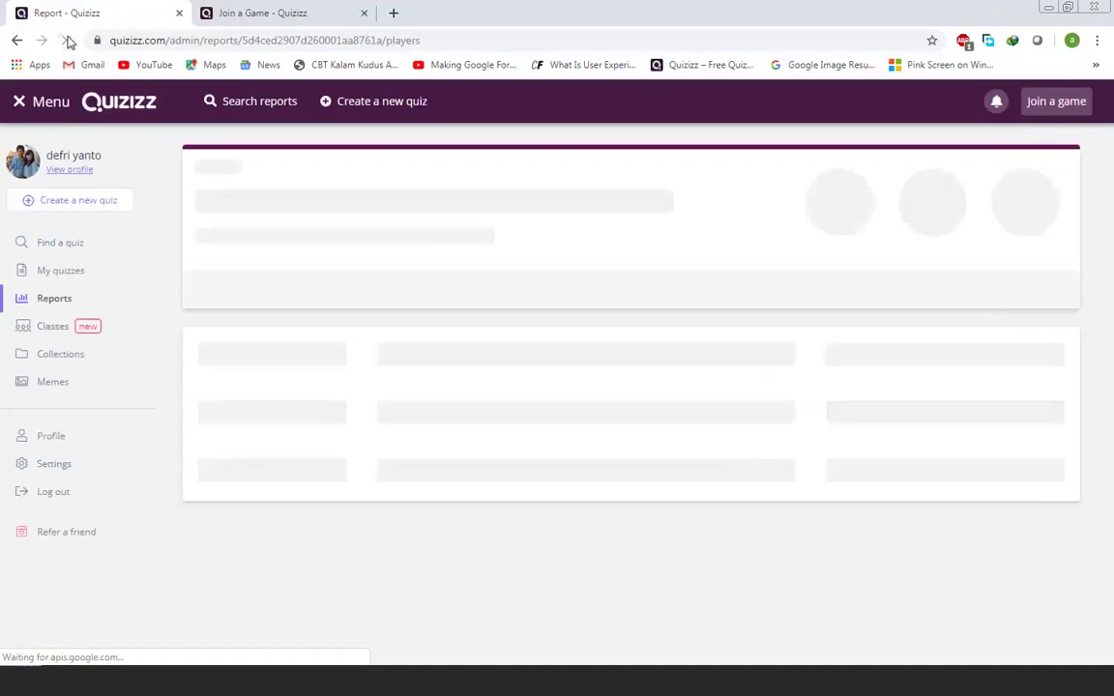
scroll(526, 508, "down", 2)
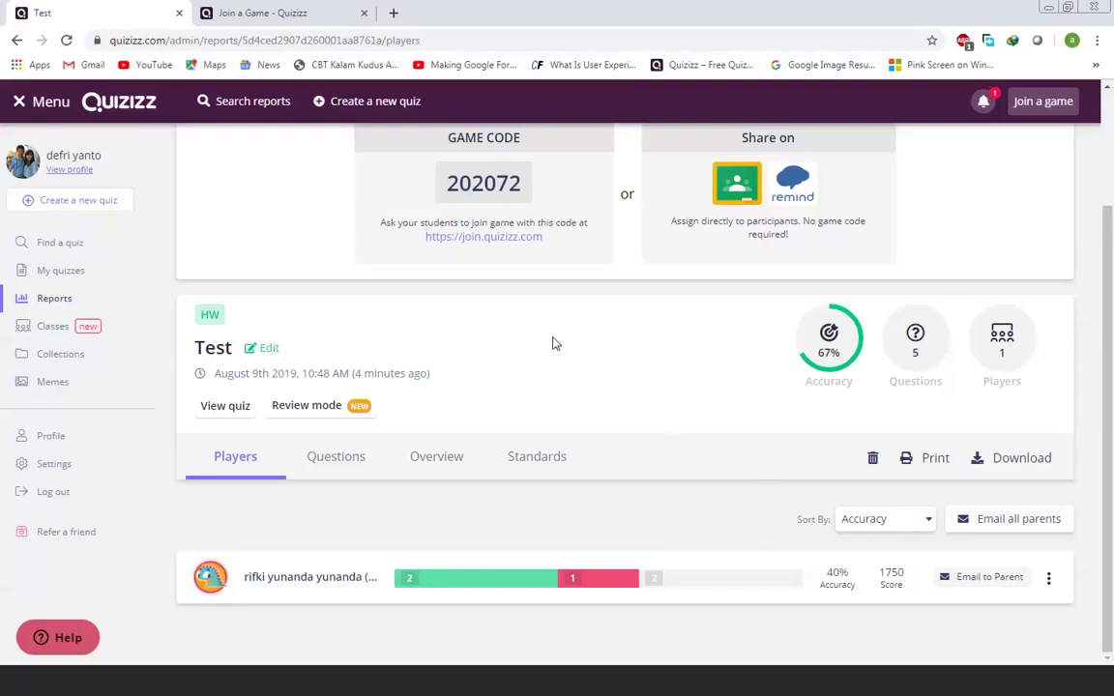
left_click(66, 40)
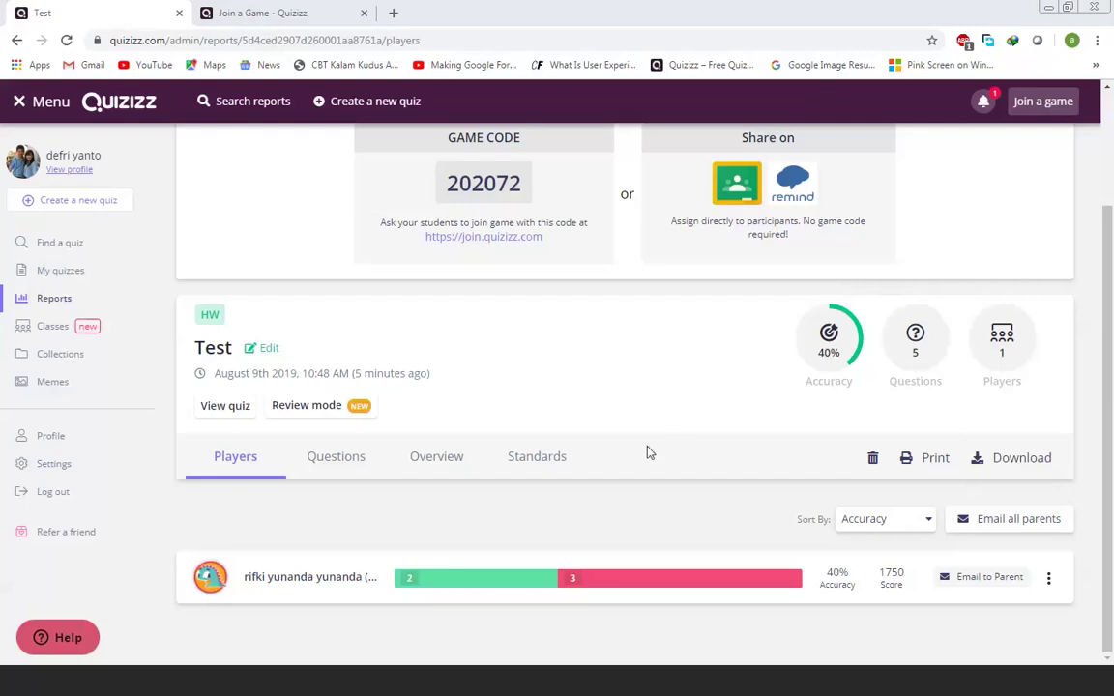
- Examine the answer breakdown for each question in the Test report, and return to the player results
left_click(348, 461)
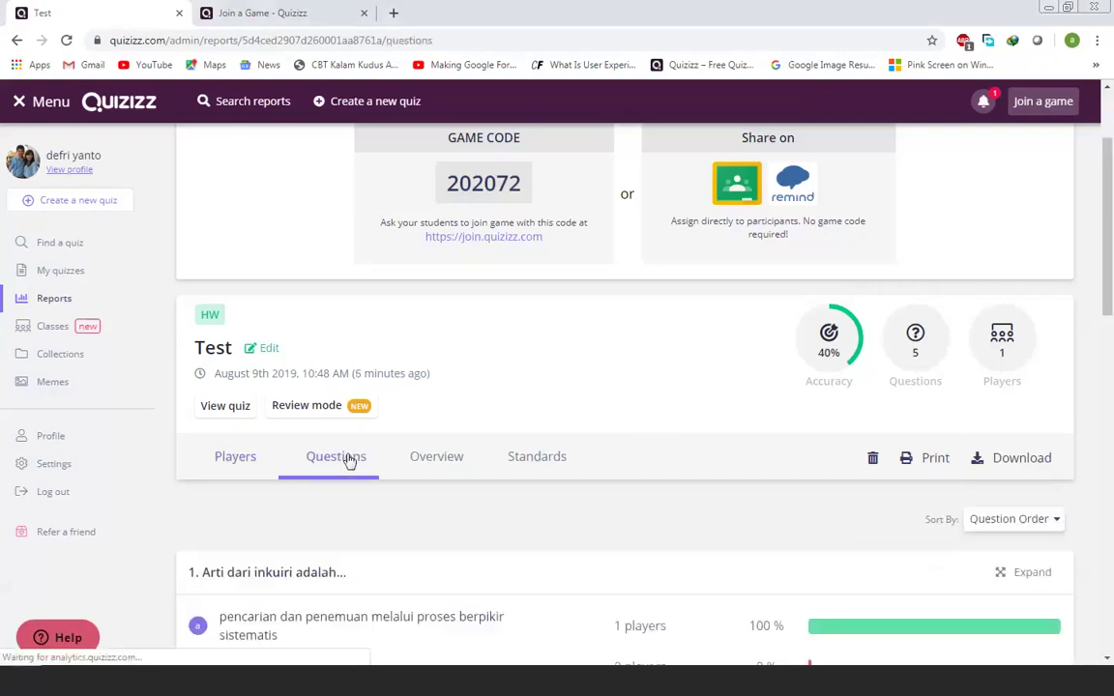
scroll(495, 520, "down", 4)
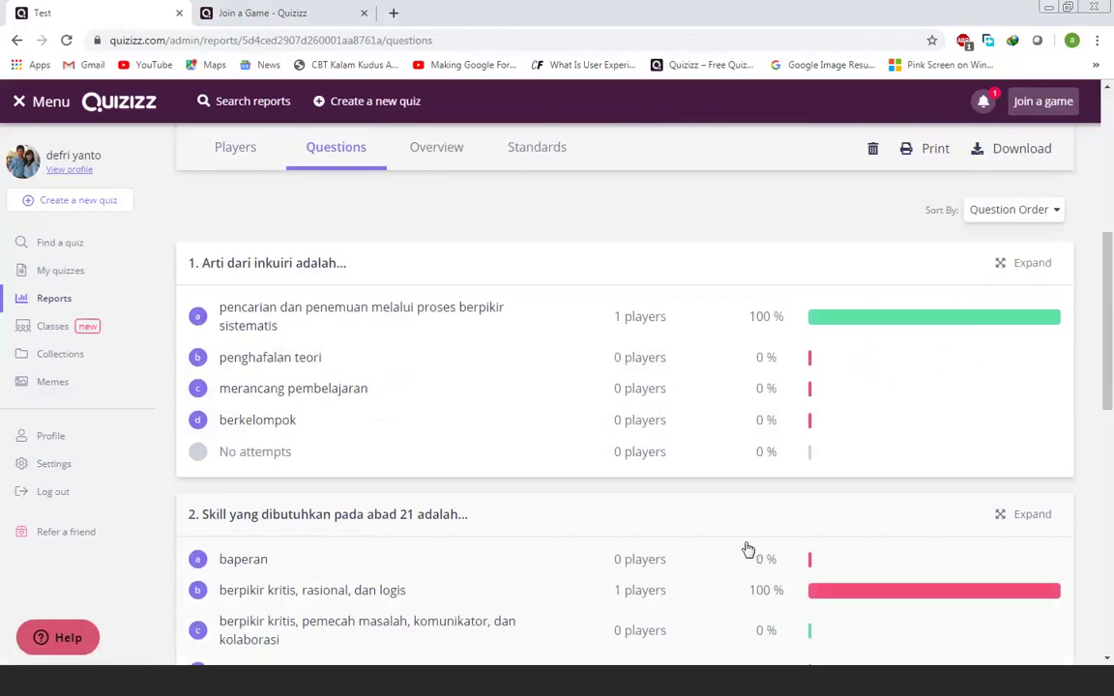
scroll(687, 561, "down", 2)
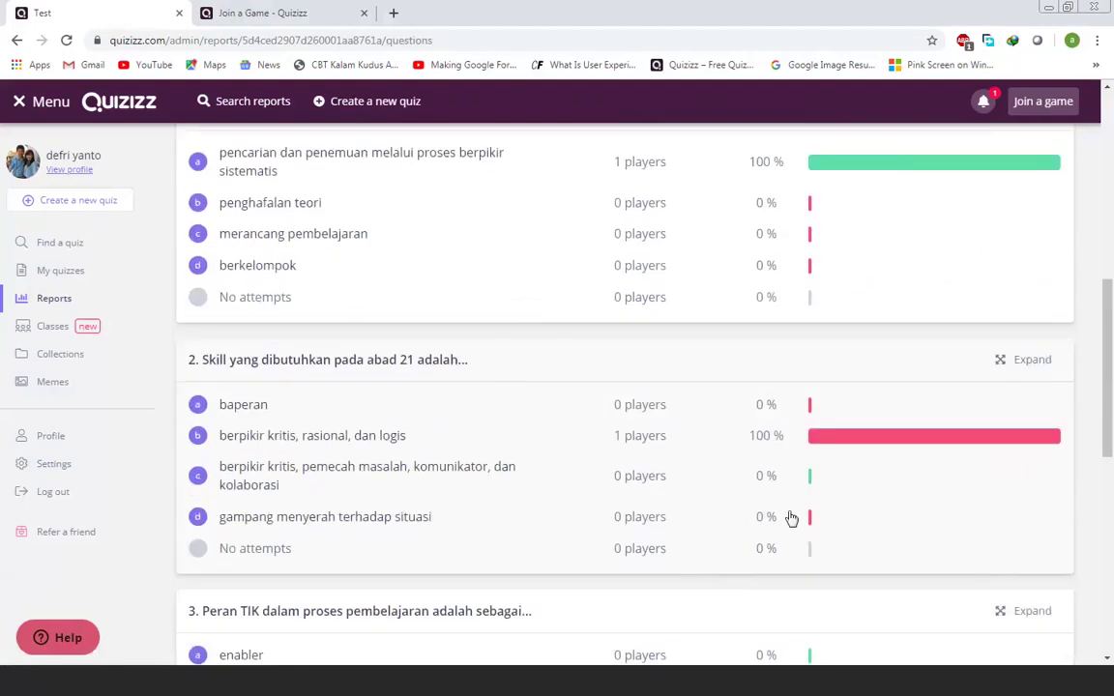
scroll(727, 497, "down", 6)
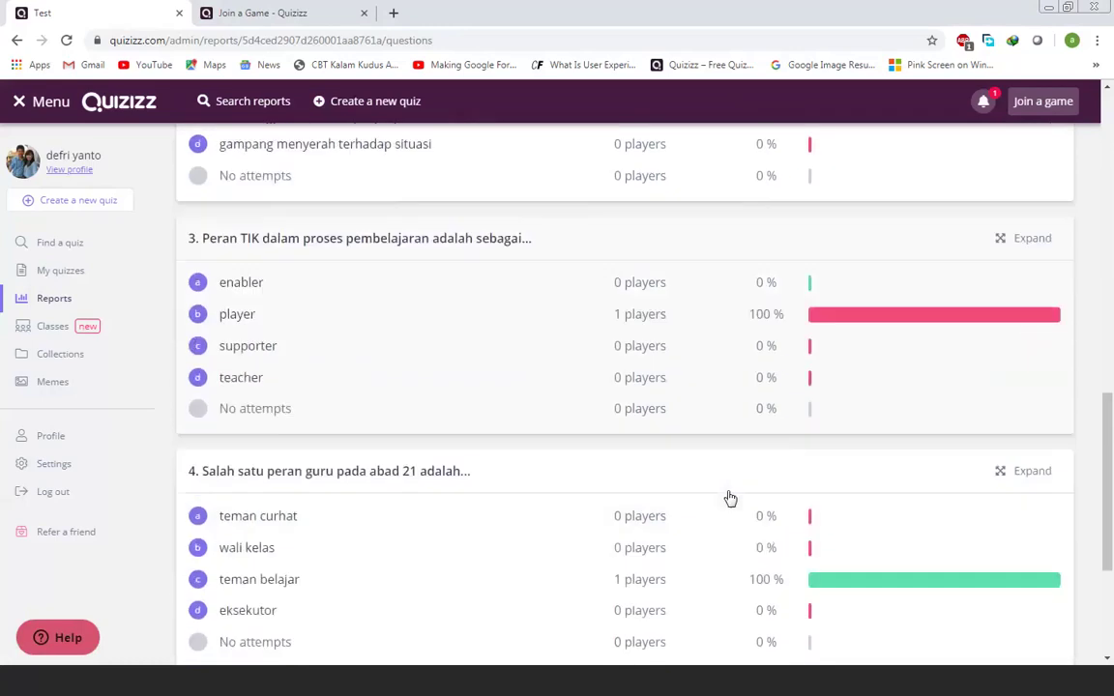
scroll(731, 498, "down", 1)
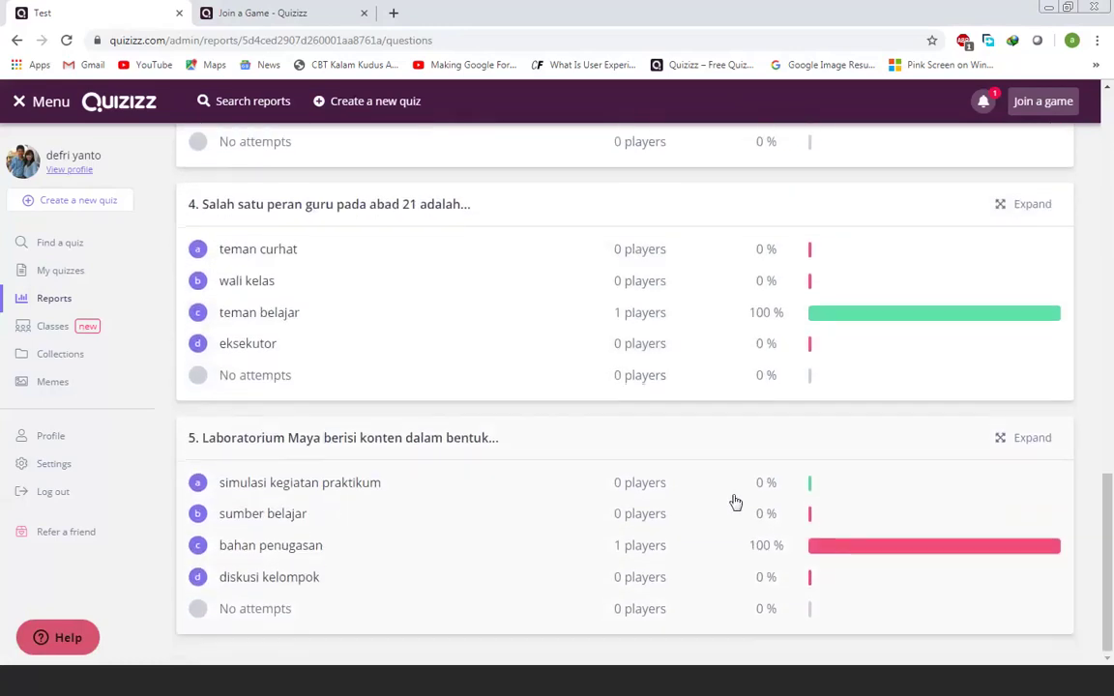
scroll(735, 502, "up", 1)
scroll(735, 503, "up", 1)
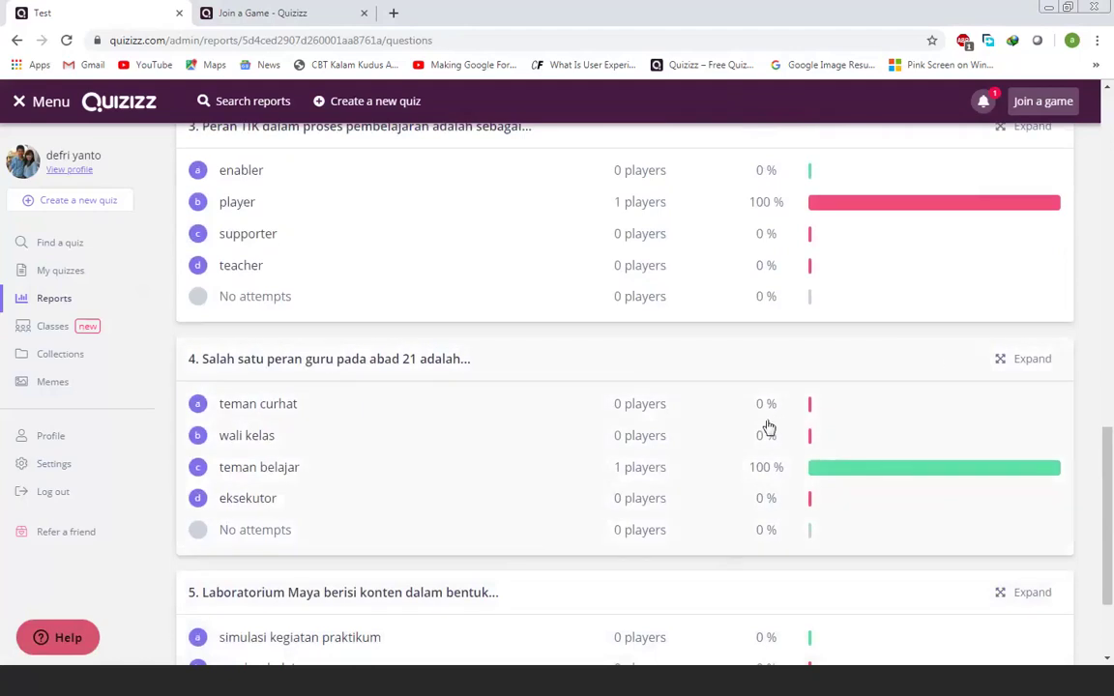
scroll(767, 427, "up", 4)
scroll(754, 443, "up", 3)
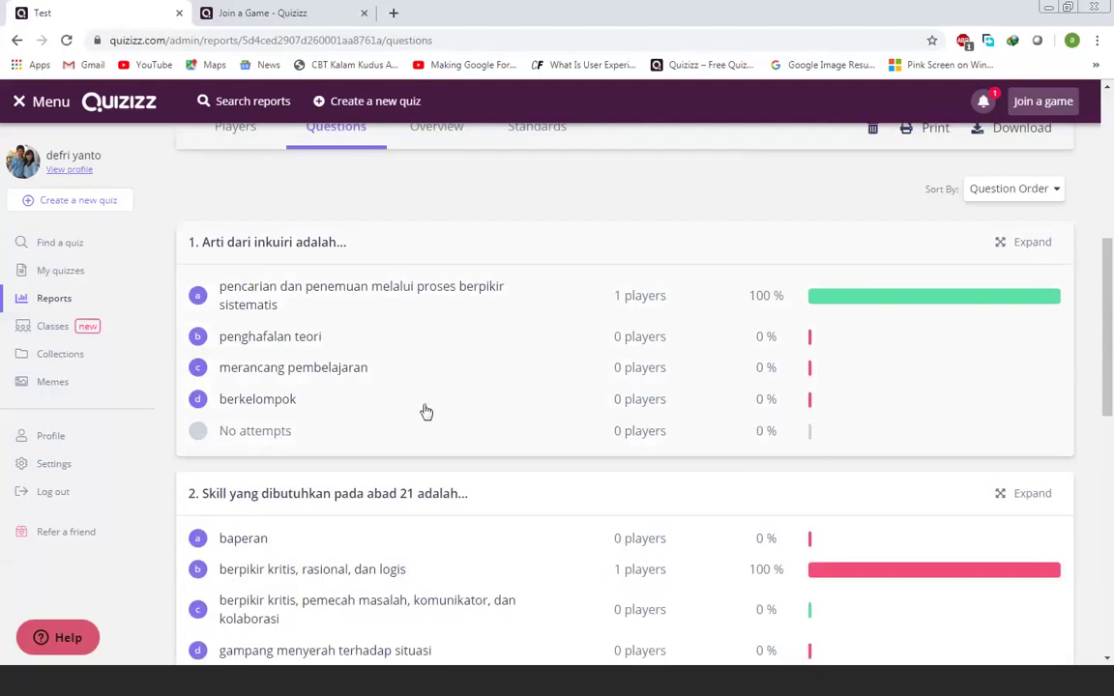
scroll(426, 414, "down", 2)
scroll(428, 418, "down", 2)
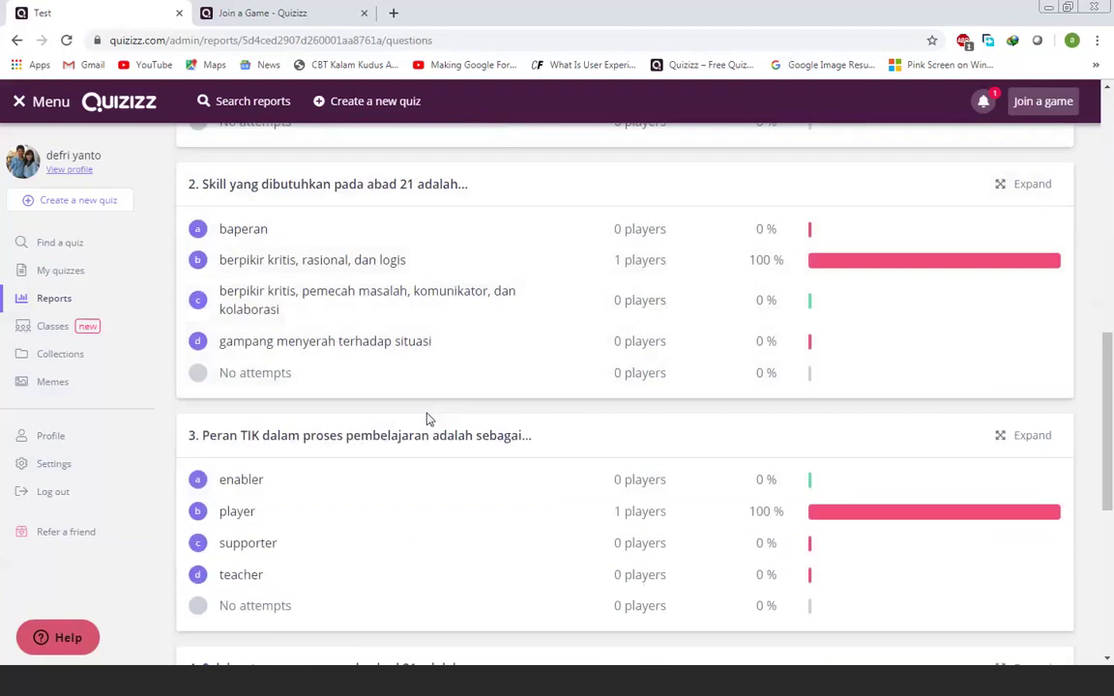
scroll(450, 417, "down", 5)
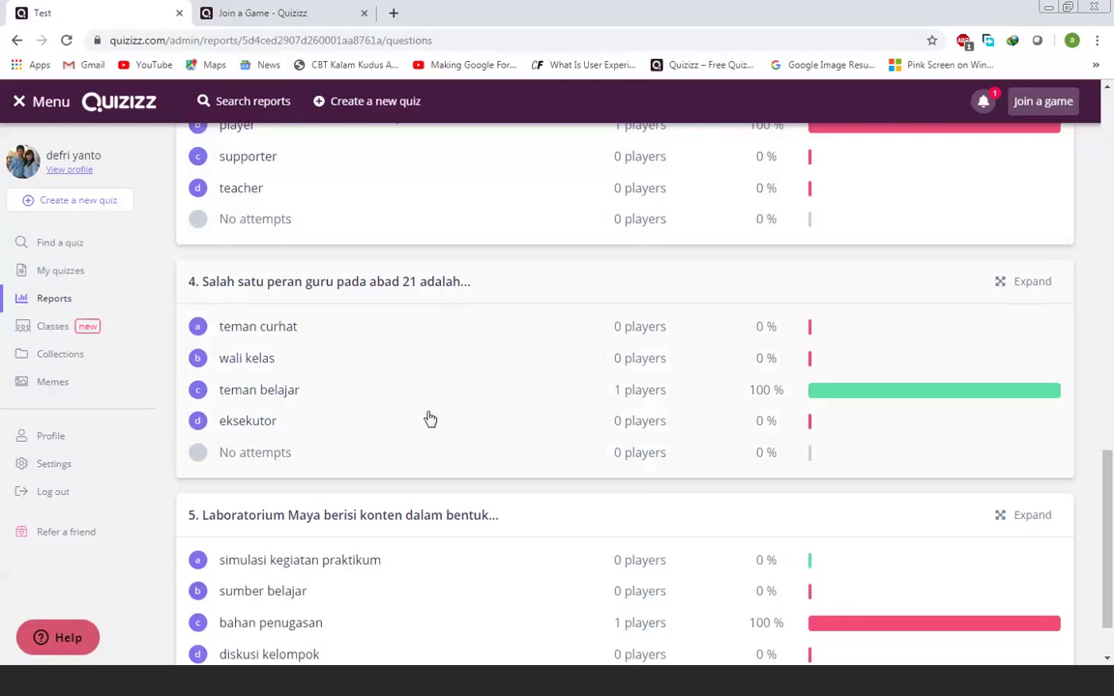
scroll(484, 442, "up", 9)
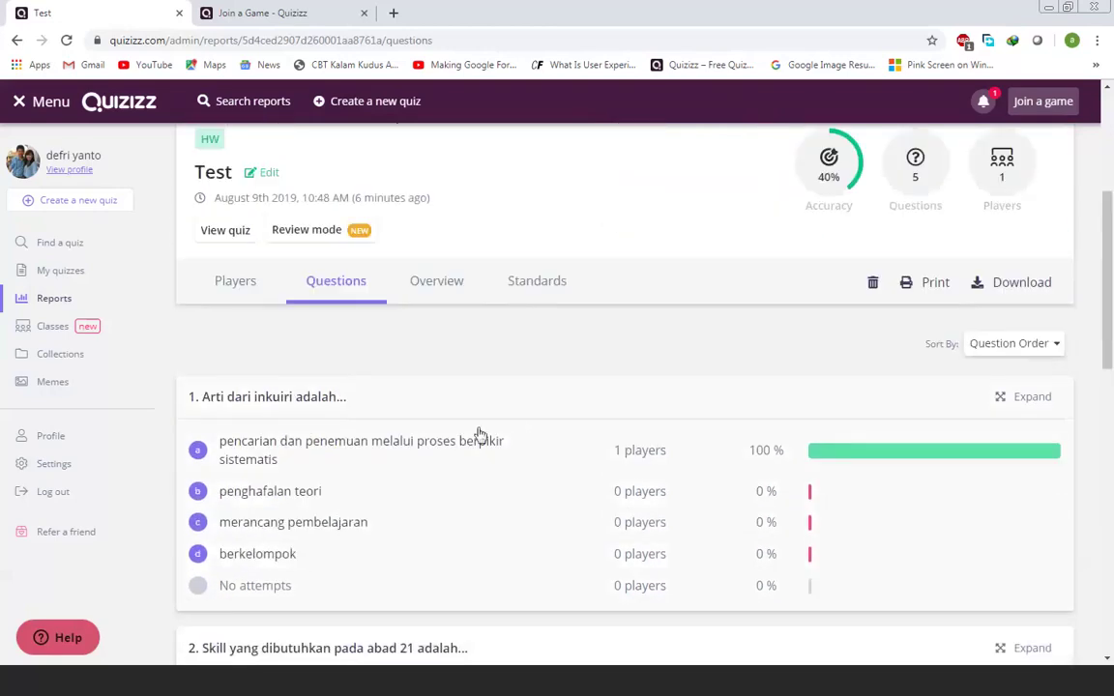
left_click(243, 284)
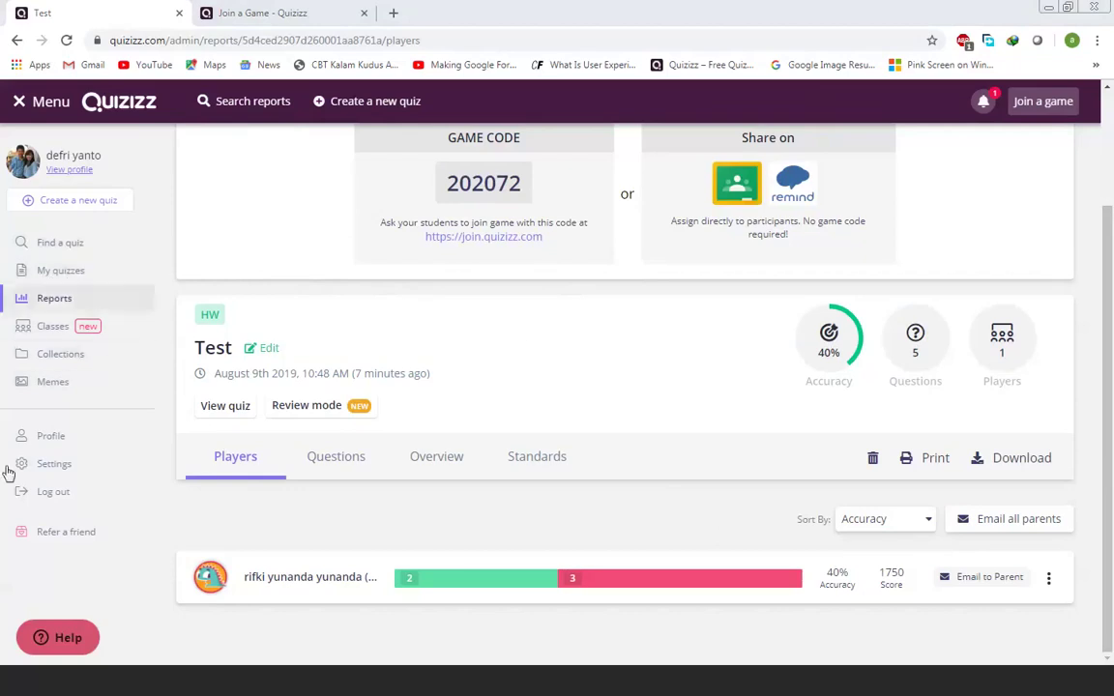
- Create a new quiz named KUIS 2 with Mathematics as its subject
left_click(75, 274)
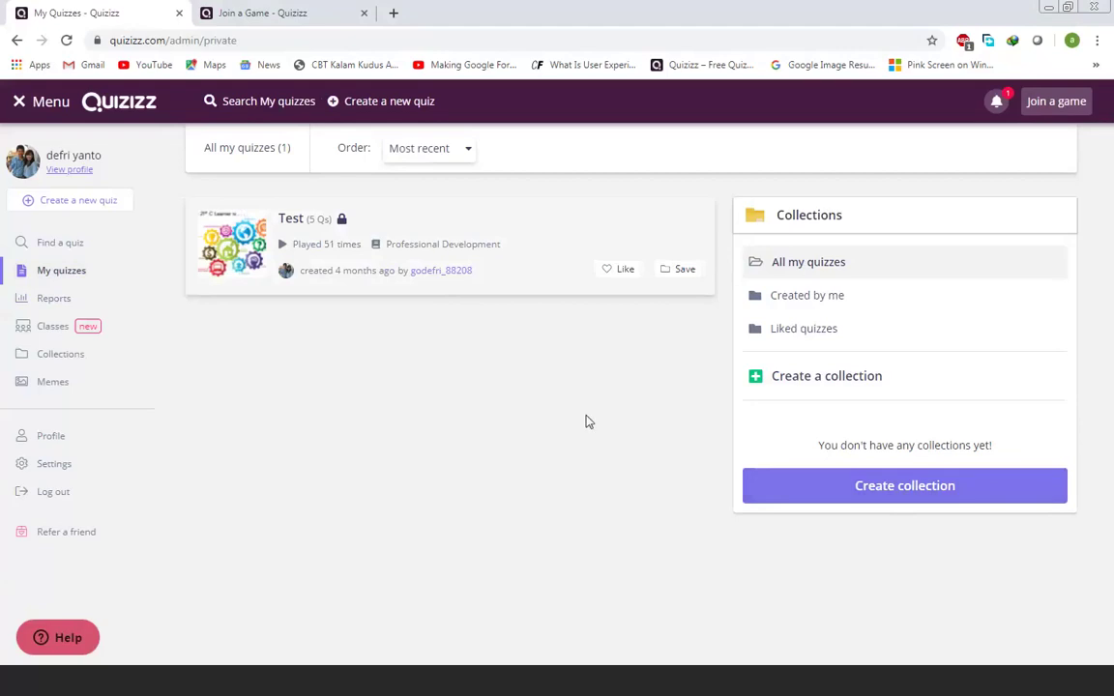
left_click(94, 210)
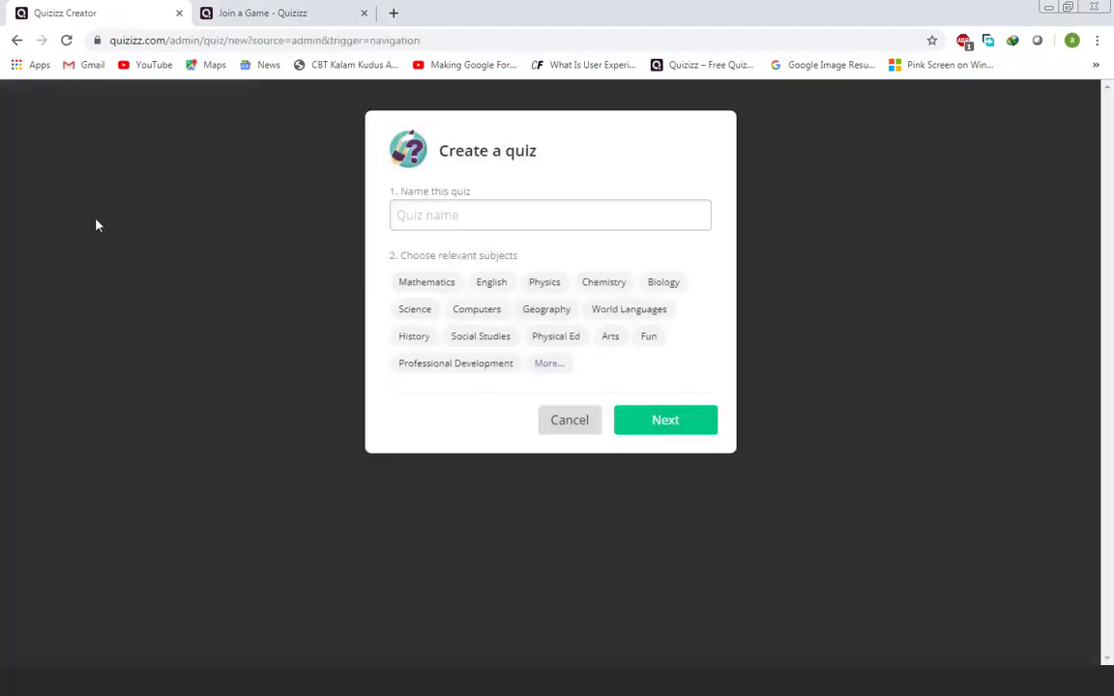
left_click(473, 211)
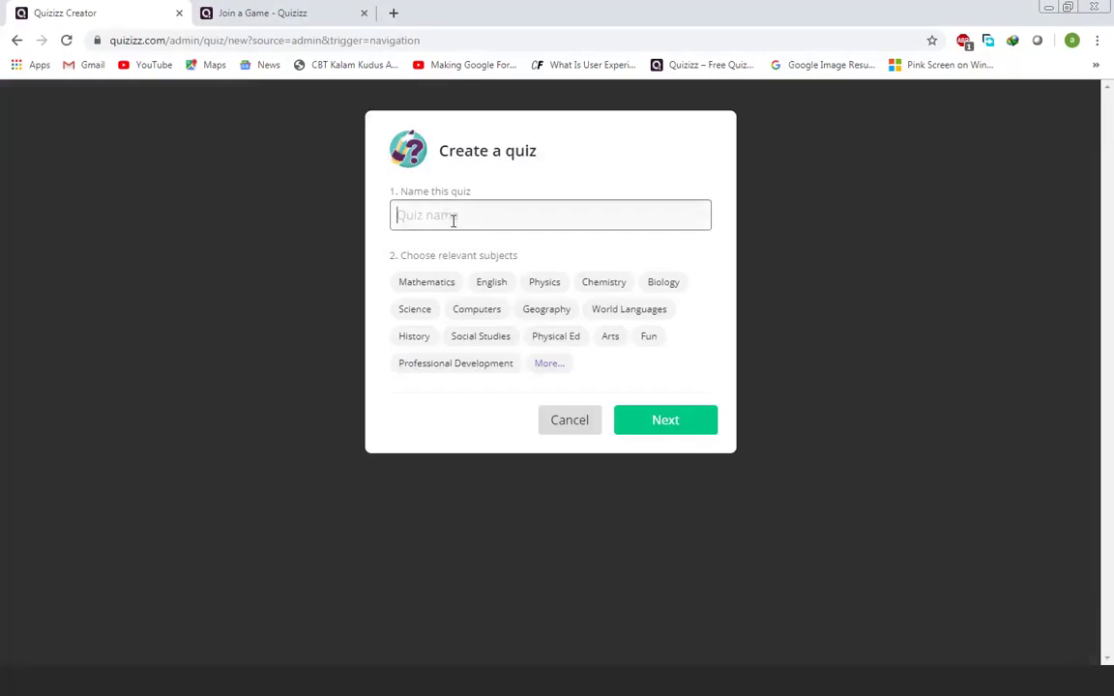
type("KUIS 2")
left_click(447, 287)
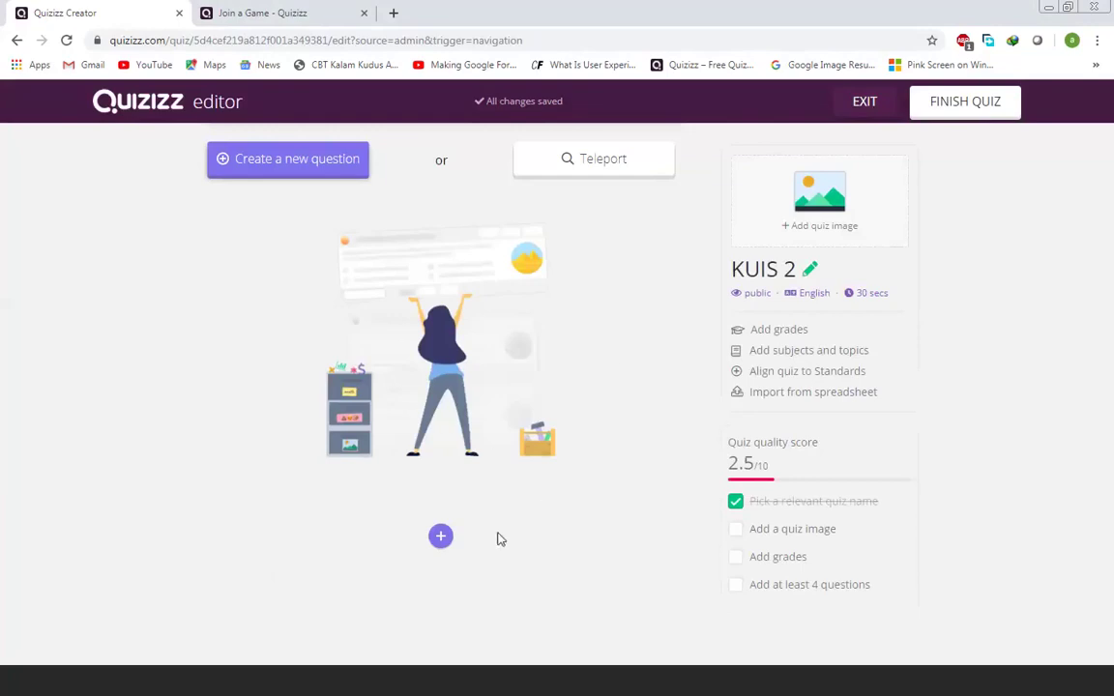
- Create question 1 reading "sdfsadfasdfdsfas" with the answer options safasdfdsa, asdfdasf, asdfasf and sdafdasfsdaf
left_click(258, 172)
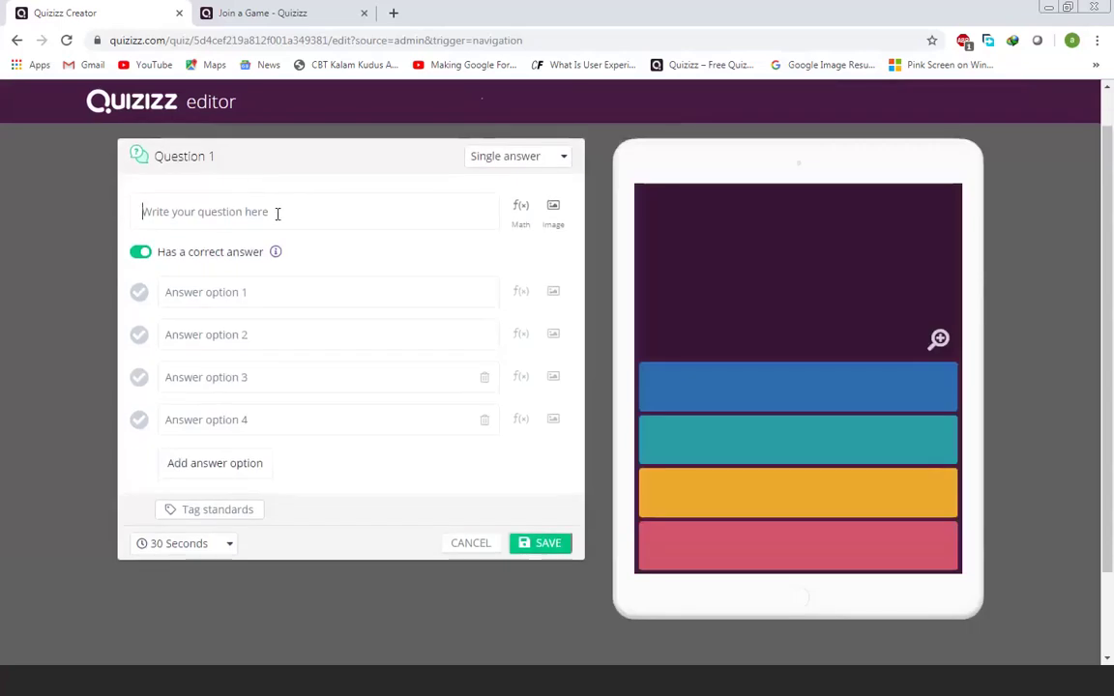
left_click(278, 214)
type("sdfsadfasdfdsfas")
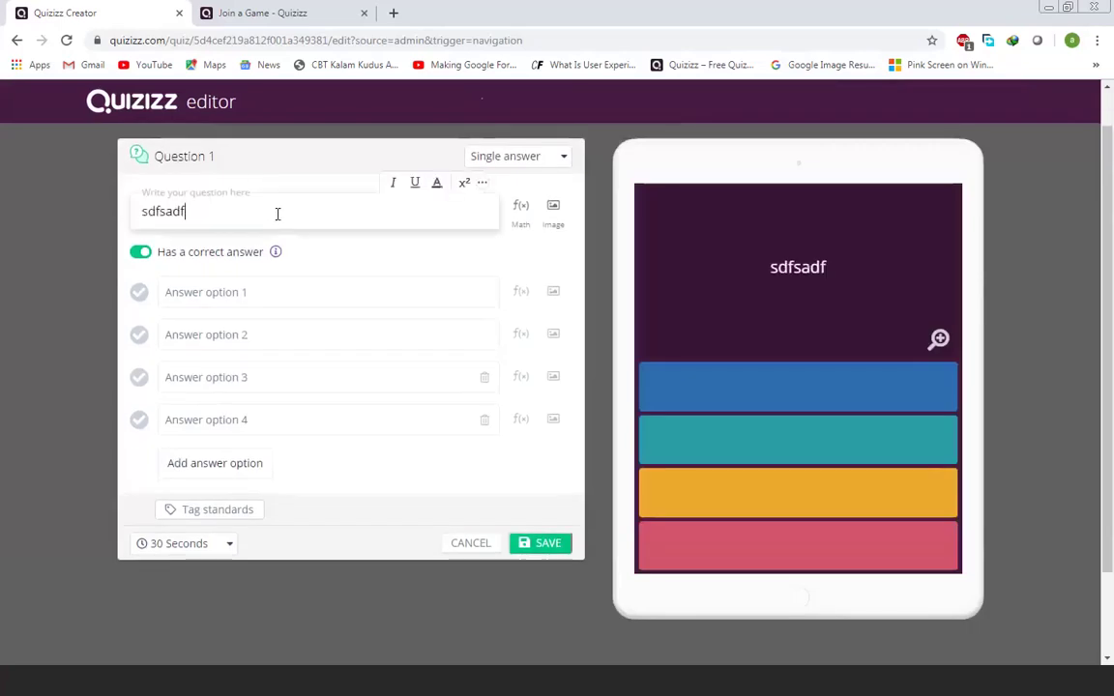
left_click(211, 291)
type("safasdfdsa")
left_click(227, 335)
type("asdfdasf")
left_click(237, 377)
type("asdfasf")
left_click(247, 420)
type("sdafdasfsdaf")
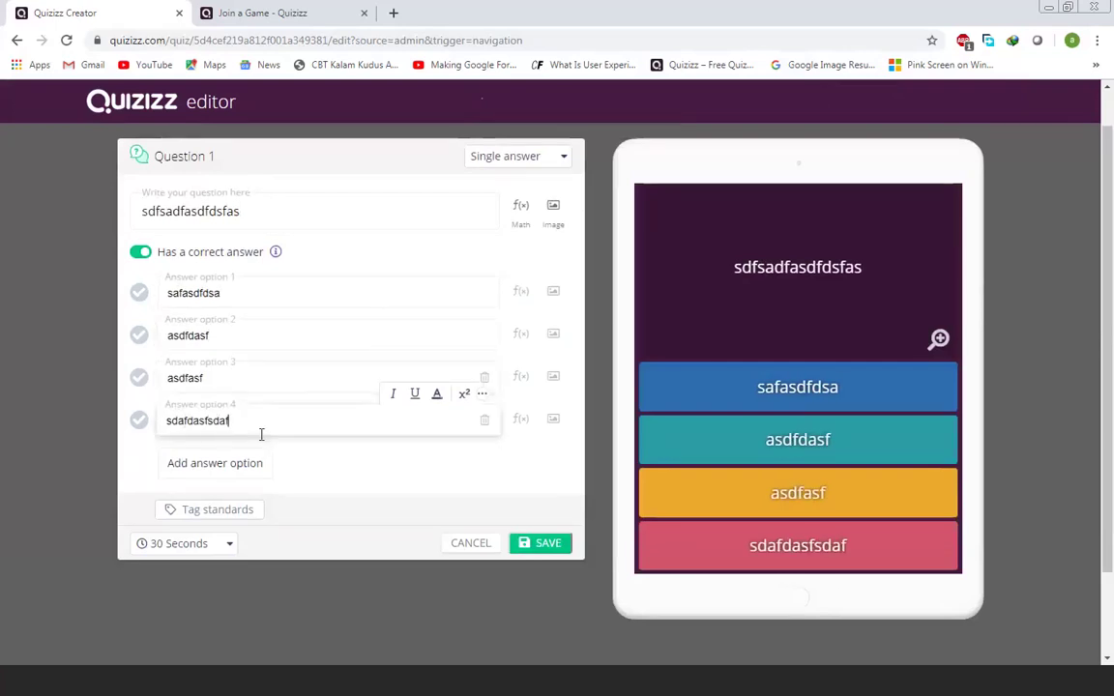
- Add a fifth answer option "sdfdasfdasfdsafasdfa" to question 1
left_click(215, 466)
left_click(179, 466)
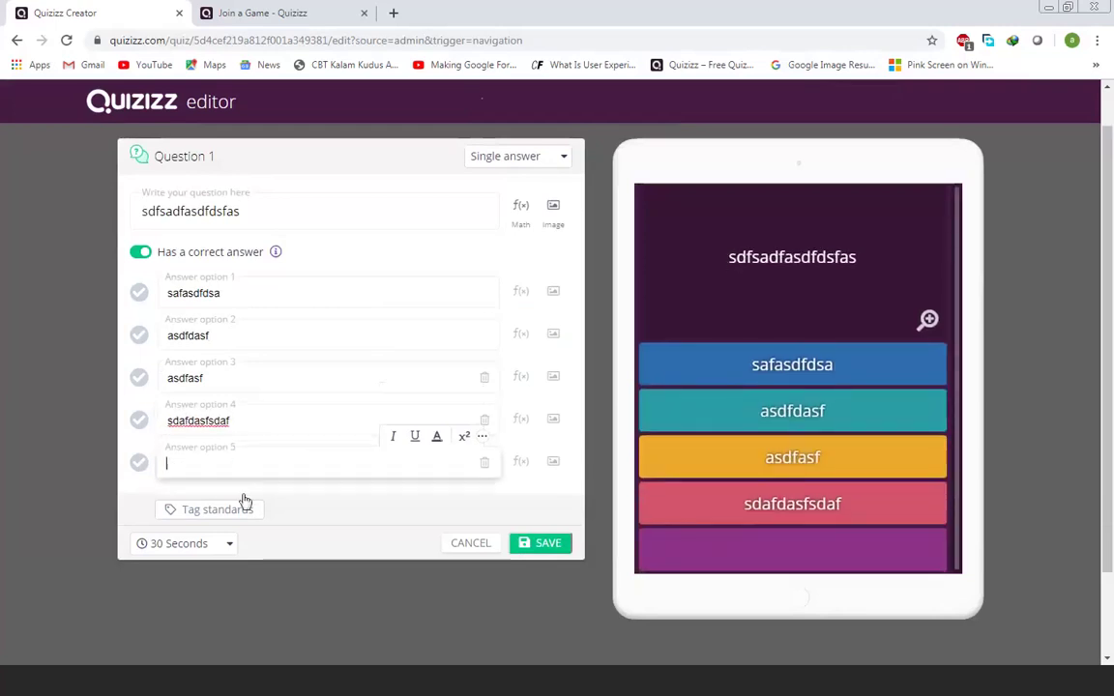
type("sdfdasfdasfdsafasdfa")
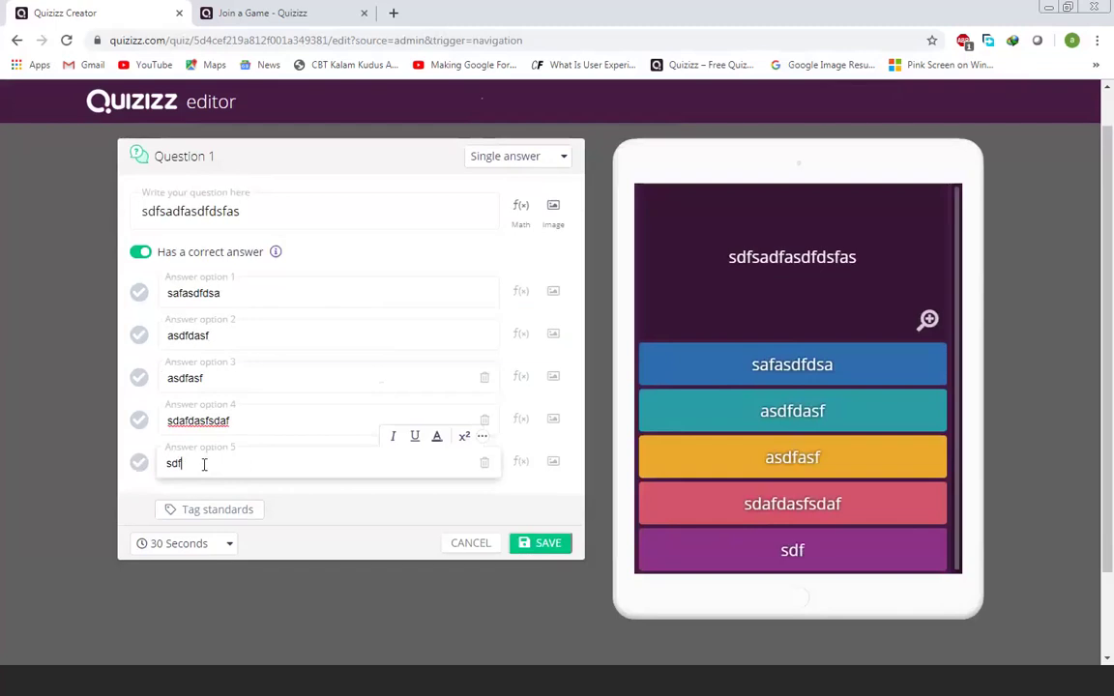
- Set question 1's time limit to 10 seconds, mark answer option 4 as correct, and save the question
left_click(211, 556)
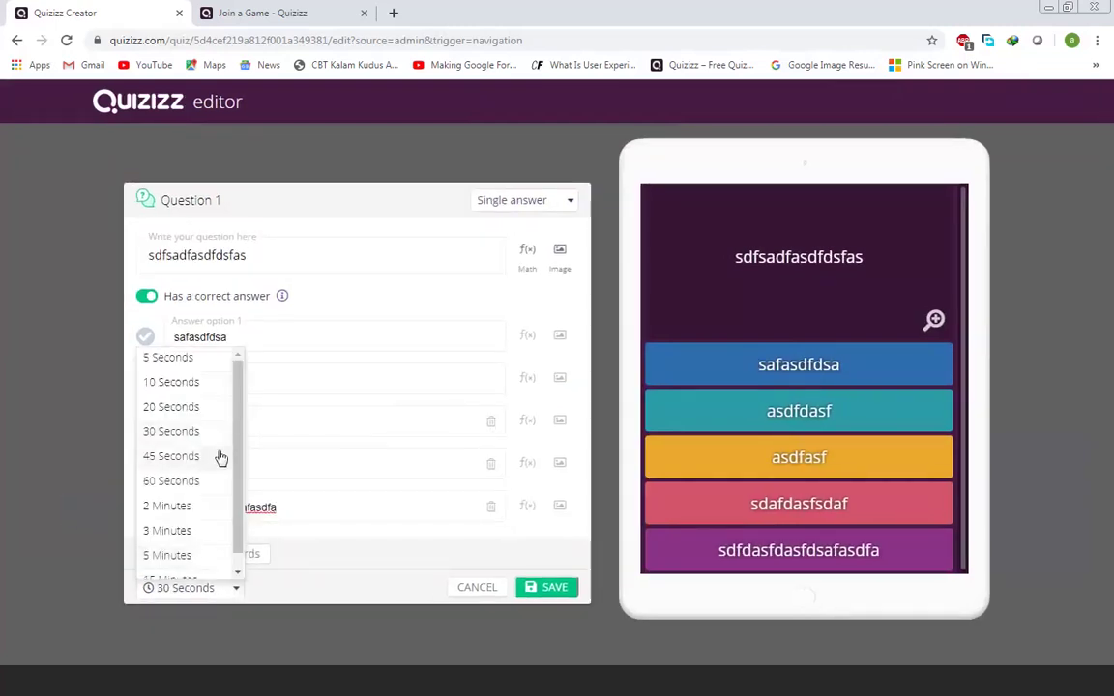
left_click(173, 384)
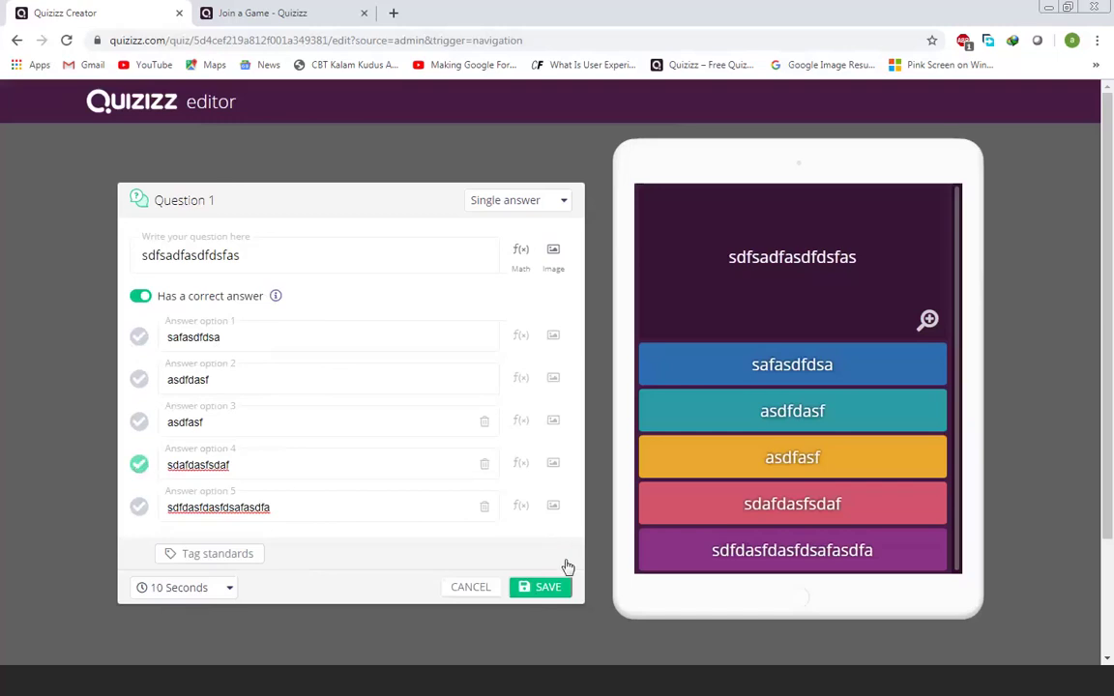
left_click(543, 590)
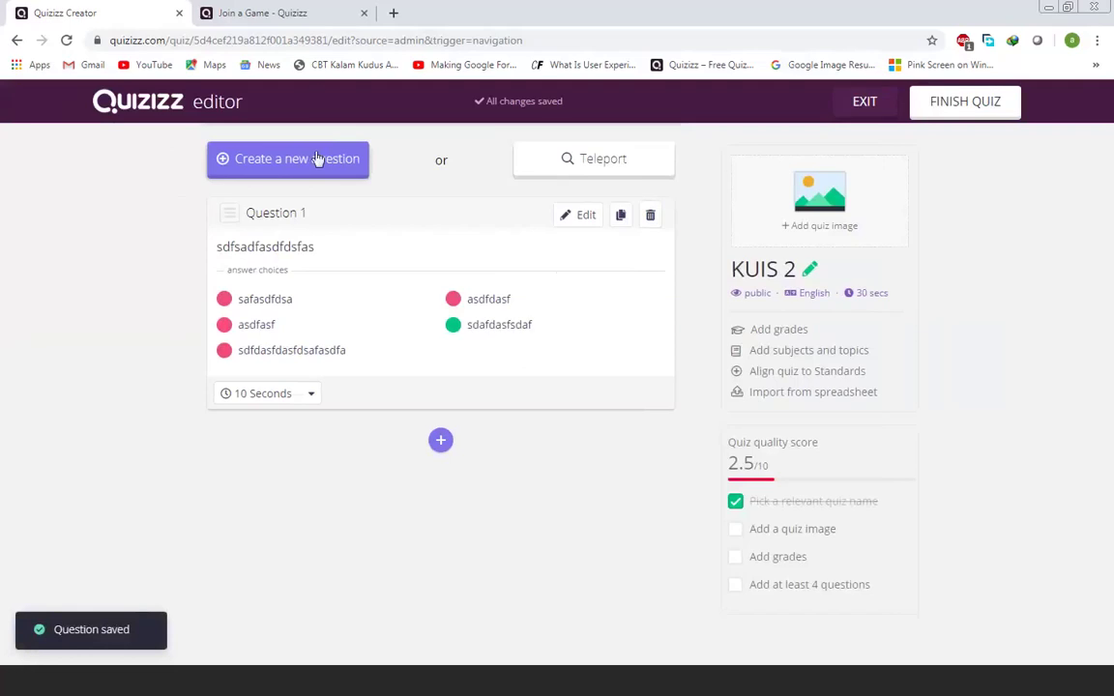
- Create question 2 reading "sdfsadfsa" with the answer options sdafasdf, sdfdas, asdfasf and sdafasf
left_click(317, 159)
left_click(275, 215)
type("sdfsadfsa")
left_click(295, 293)
type("sdafasdf")
left_click(304, 337)
type("sdfdas")
left_click(303, 376)
type("asdfasf")
left_click(328, 421)
type("sdafasf")
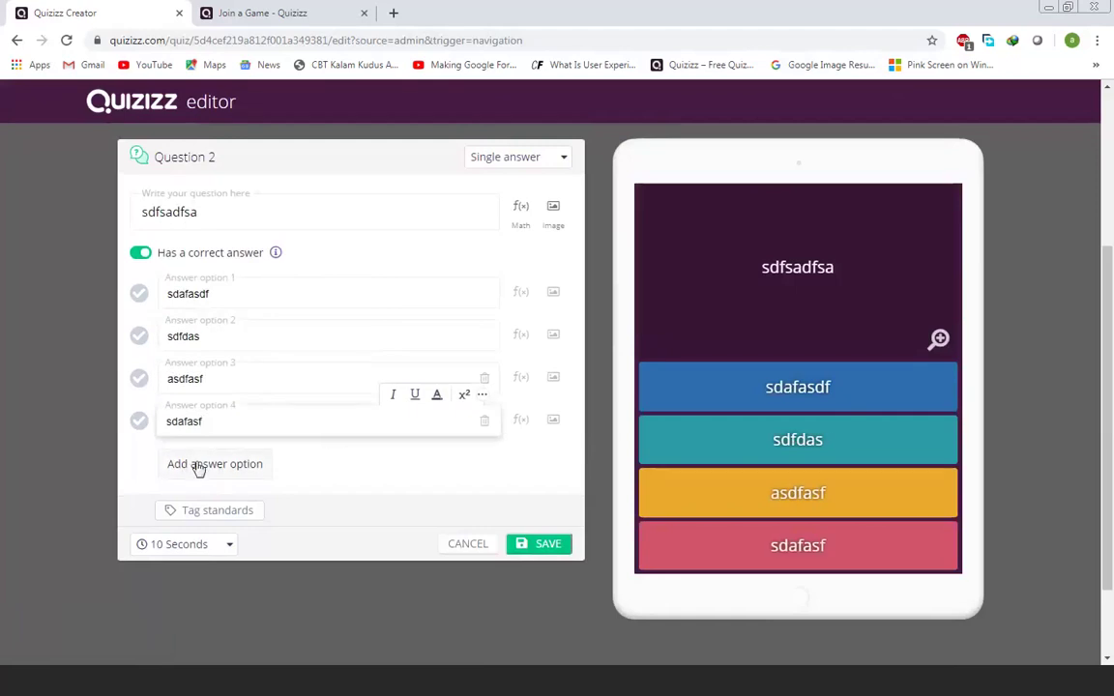
- Add a fifth answer option "sdfdasfdasfasf" to question 2
left_click(192, 465)
left_click(318, 466)
type("sdfdasfdasfasf")
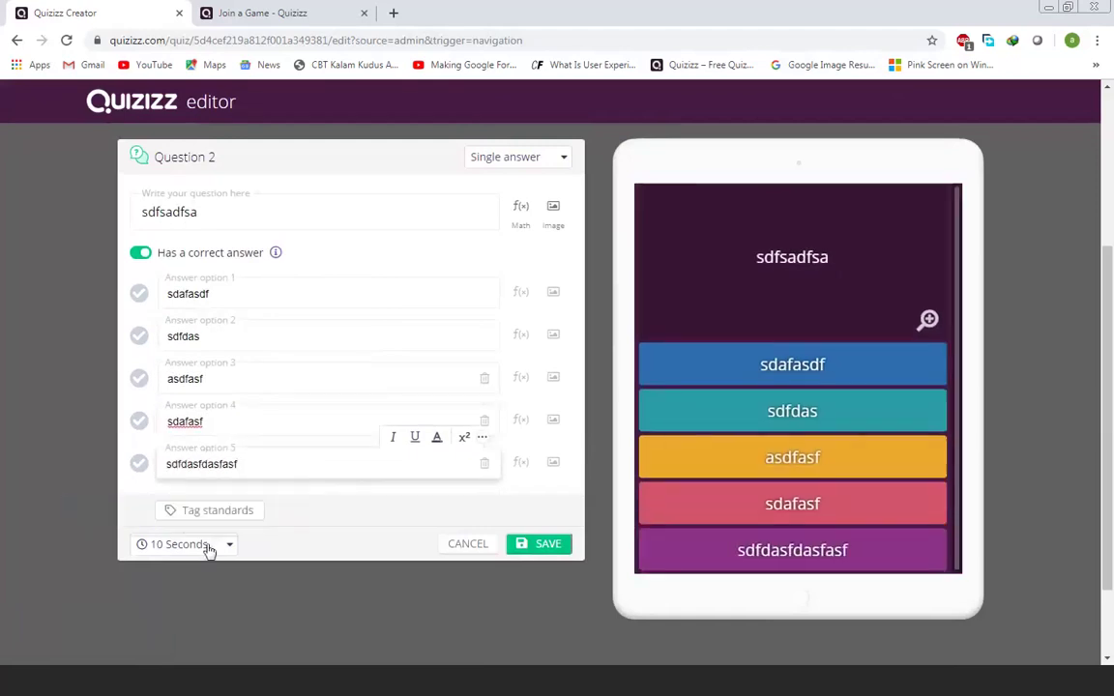
- Set question 2's time limit to 30 seconds, mark answer option 1 as correct, and save the question
left_click(207, 544)
left_click(199, 476)
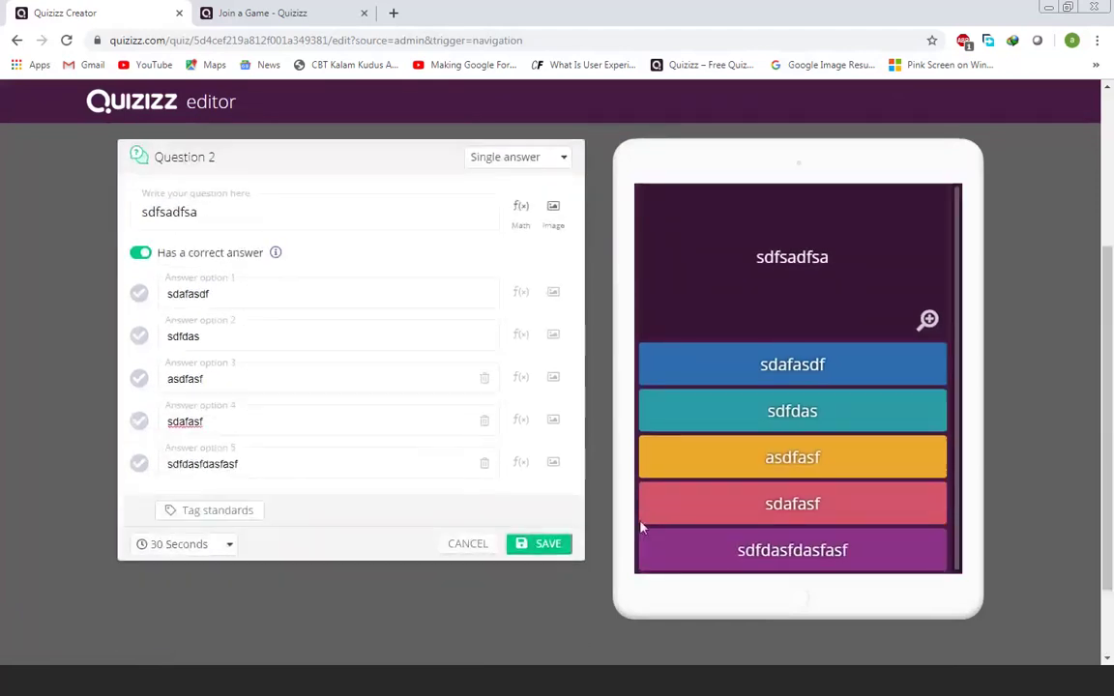
left_click(138, 293)
left_click(544, 544)
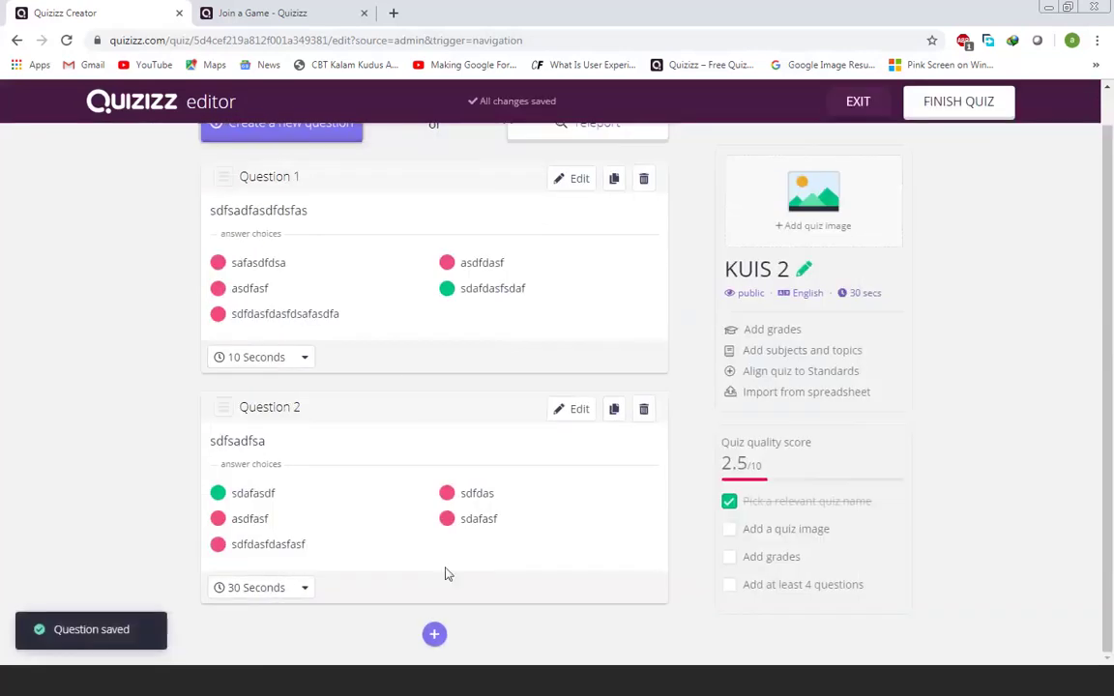
- Create question 3 reading "sdfdasfasf" with the answer options sdafasfas, sadfasf, sdafasdf and dsfasf
left_click(434, 635)
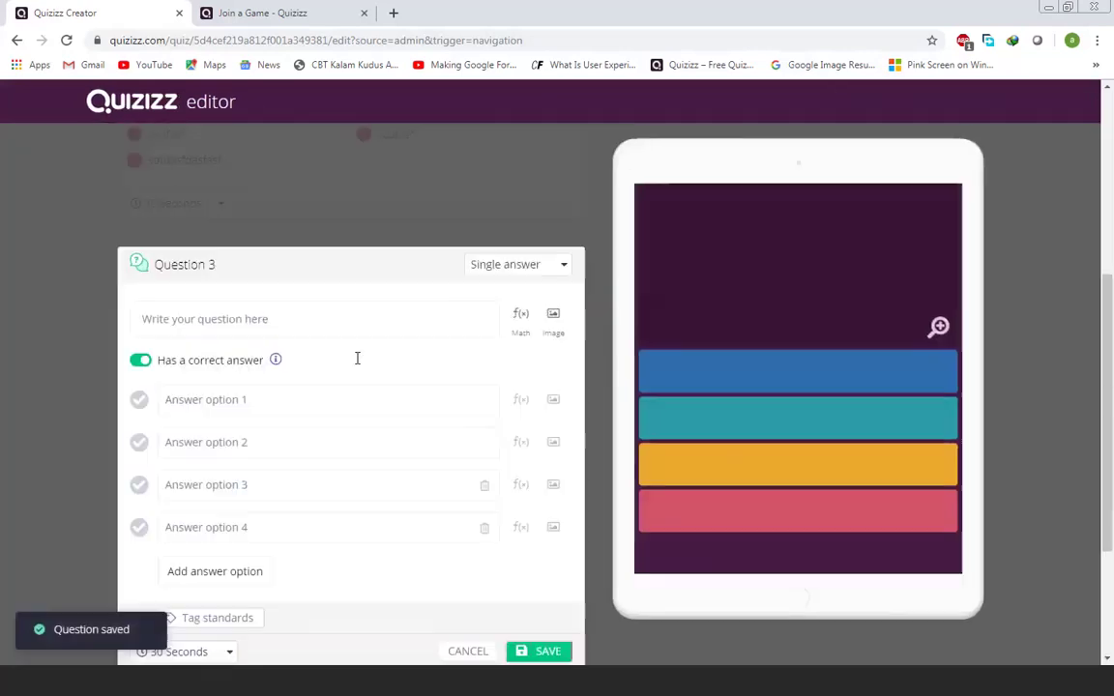
type("sdfdasfasf")
left_click(308, 291)
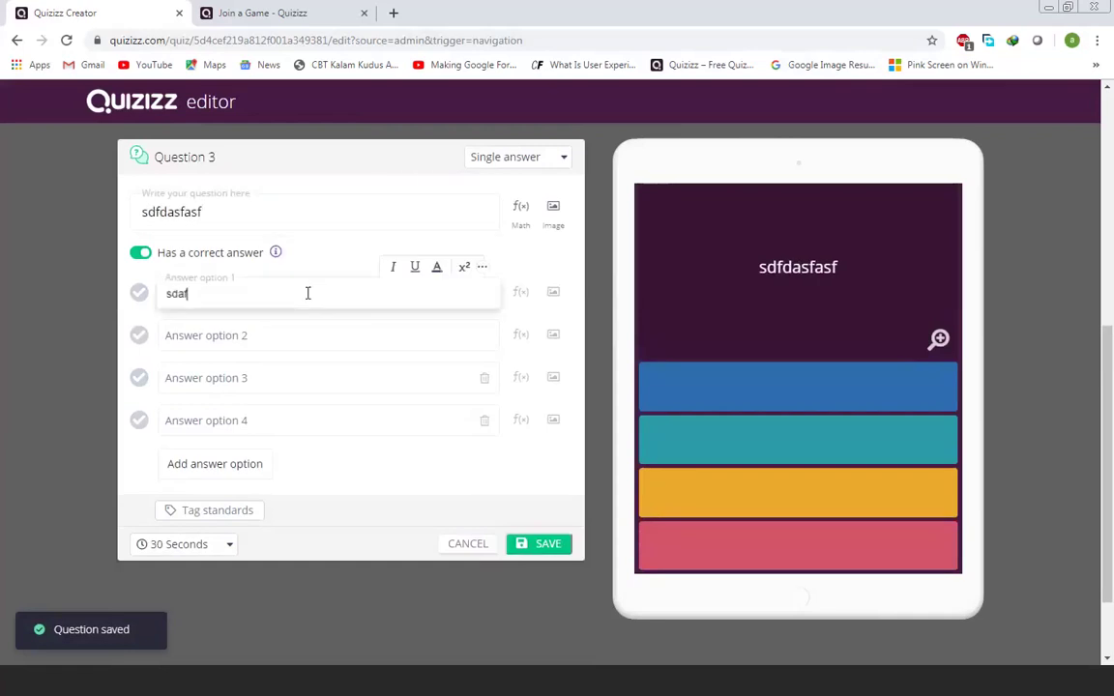
type("sdafasfas")
left_click(320, 337)
type("sadfasf")
left_click(332, 377)
type("sdafasdf")
left_click(343, 423)
type("dsfasf")
- Add a fifth answer option "sdfsafasdfasfd" to question 3
left_click(221, 465)
left_click(330, 469)
type("sdfsafasdfasfd")
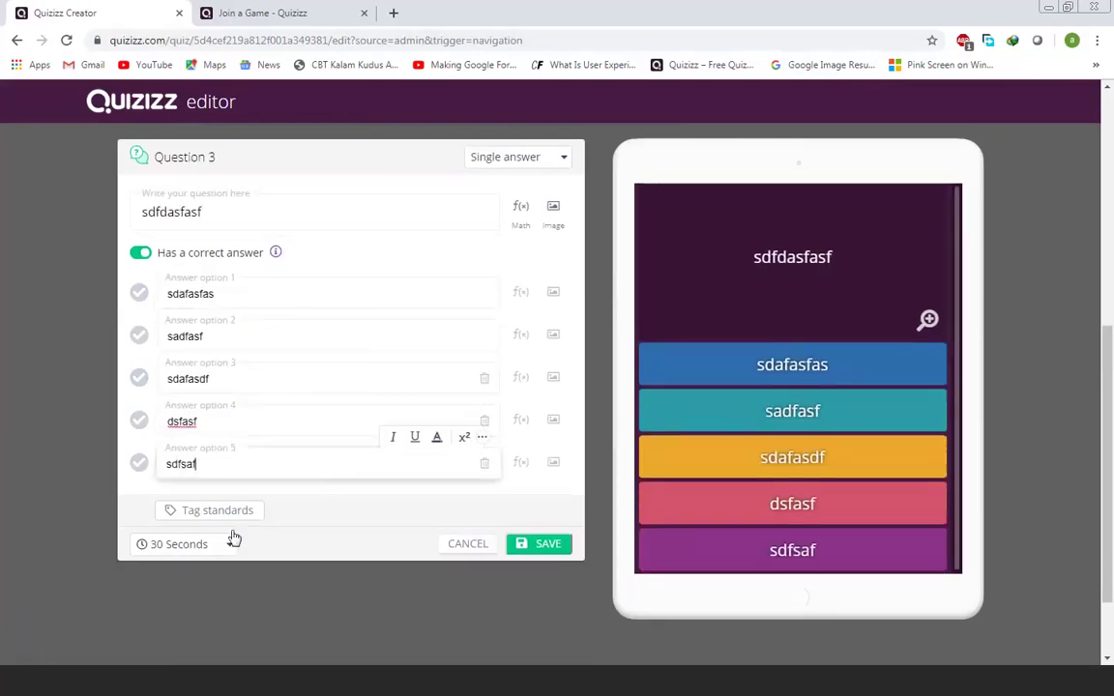
- Set question 3's time limit to 5 seconds, mark answer option 2 as correct, and save the question
left_click(225, 545)
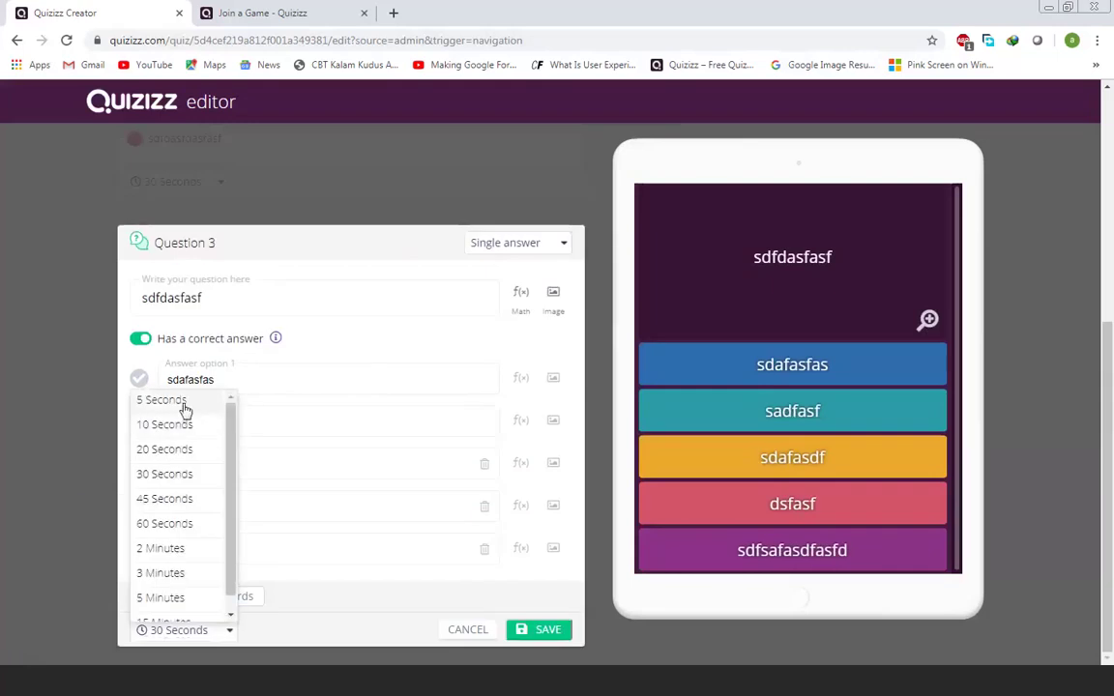
left_click(187, 399)
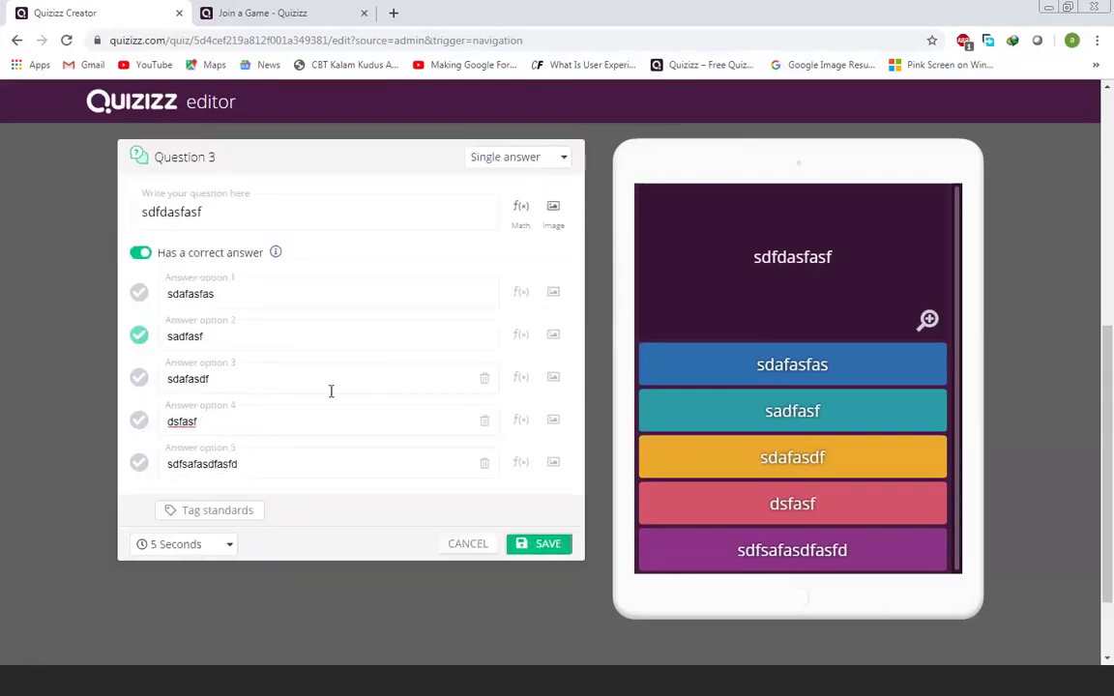
left_click(539, 544)
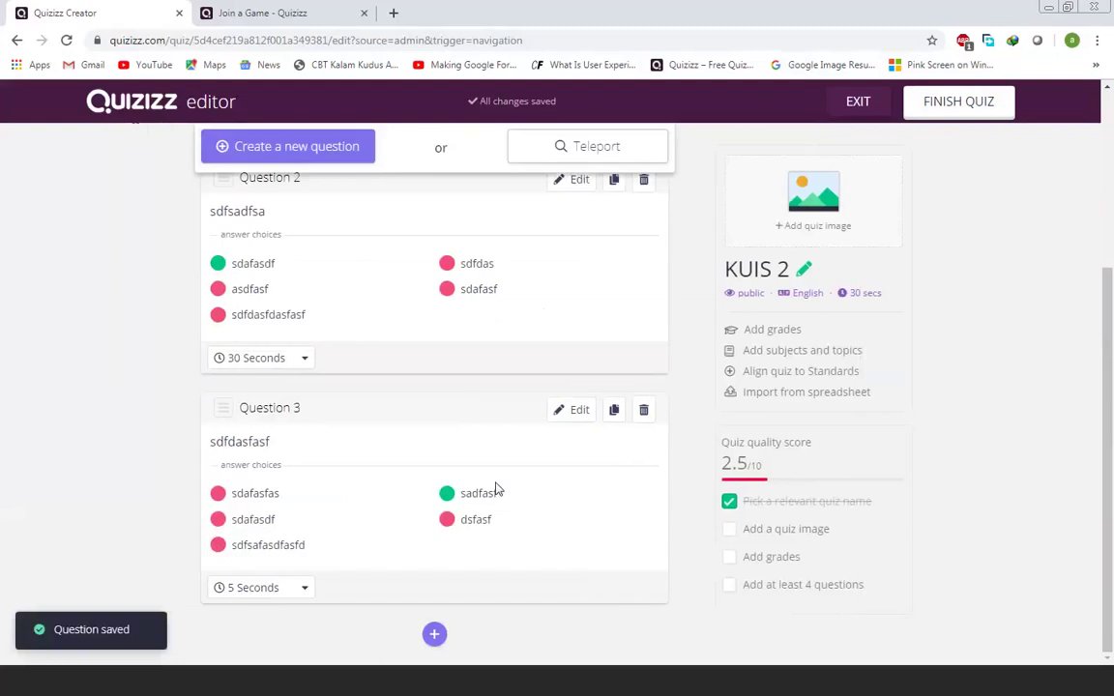
- Create question 4 with the thinking cap cartoon from Downloads as its image and the text "jshdkjhfkdashfkhksahfkshdfkhkjsdf"
left_click(436, 633)
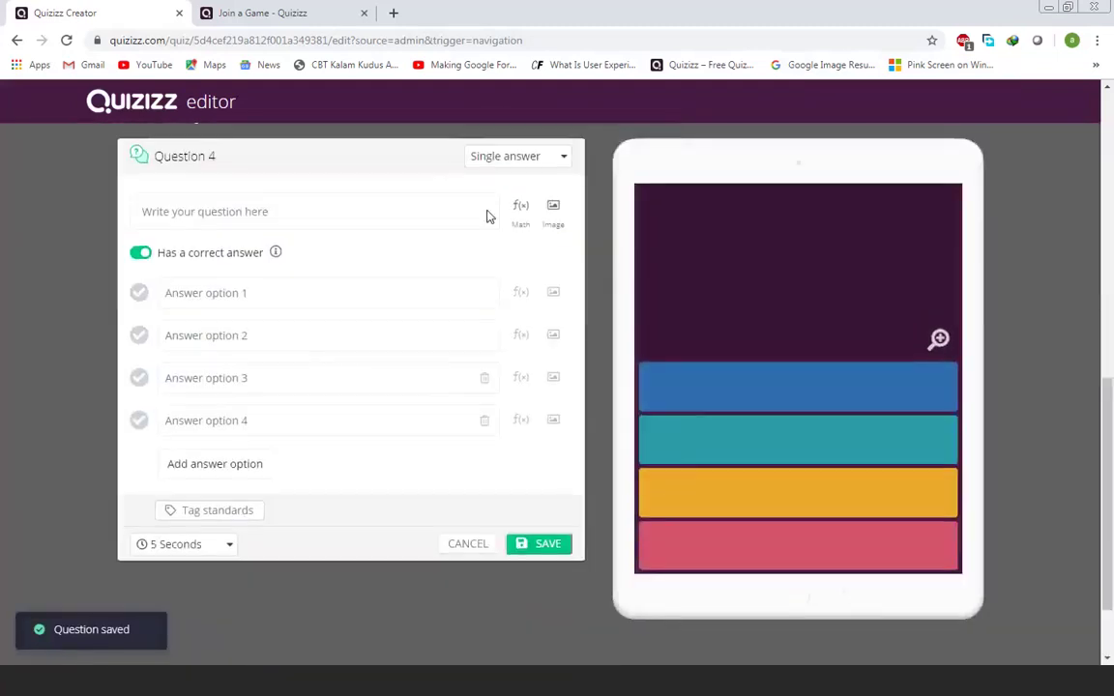
left_click(554, 209)
left_click(555, 258)
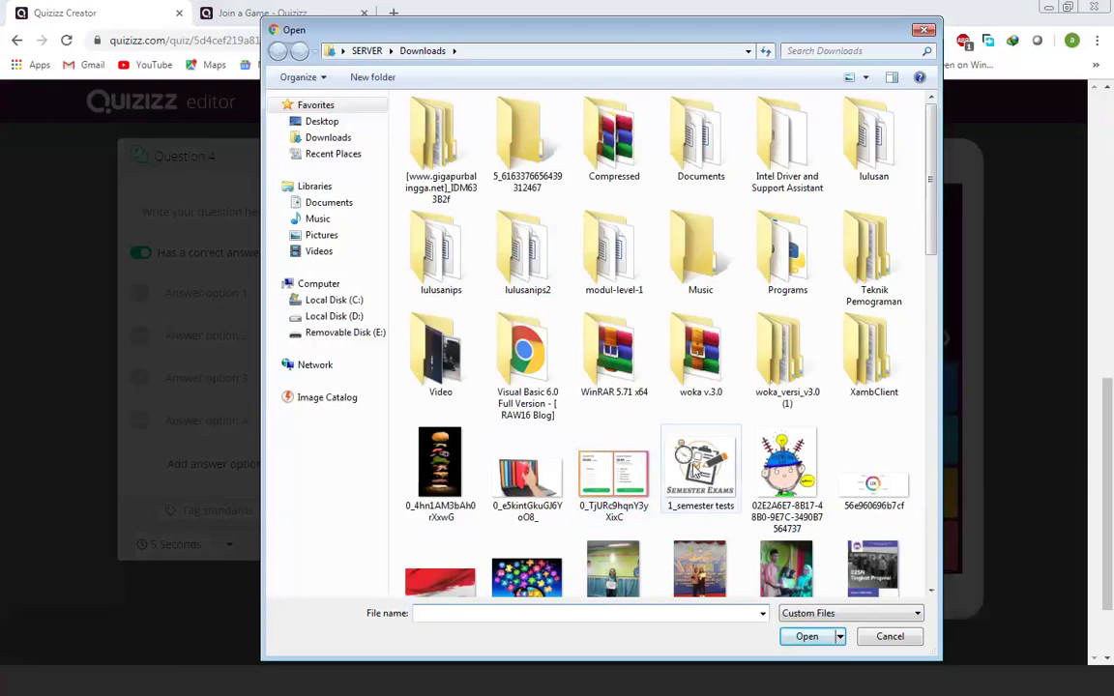
double_click(785, 470)
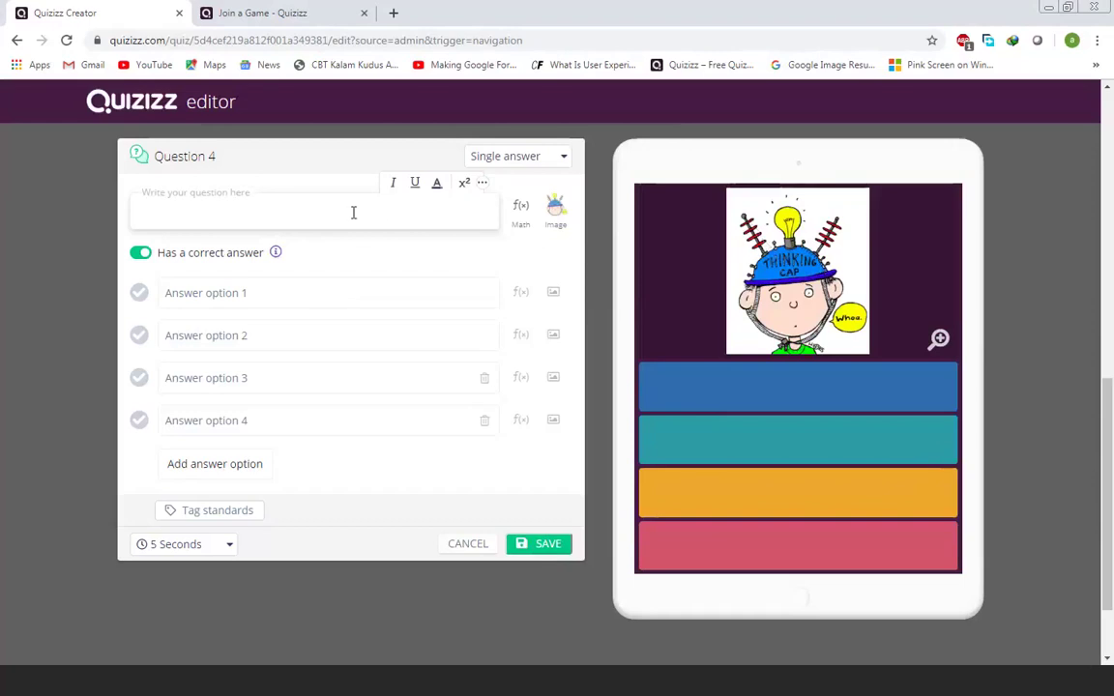
type("jshdkjhfkdashfkhksahfkshdfk")
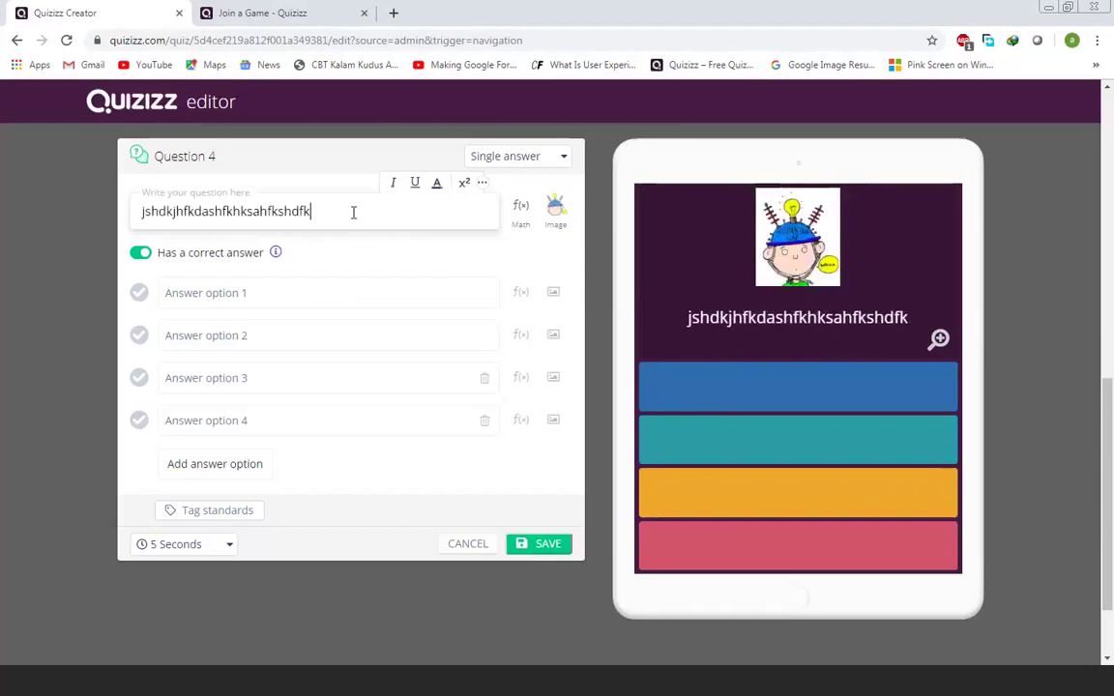
type("hkjsdf")
- Give question 4 five answer options: sdfasdf, asdfdasf, sdafdas, sdafasdfds and sdfasfasfdasf
left_click(241, 294)
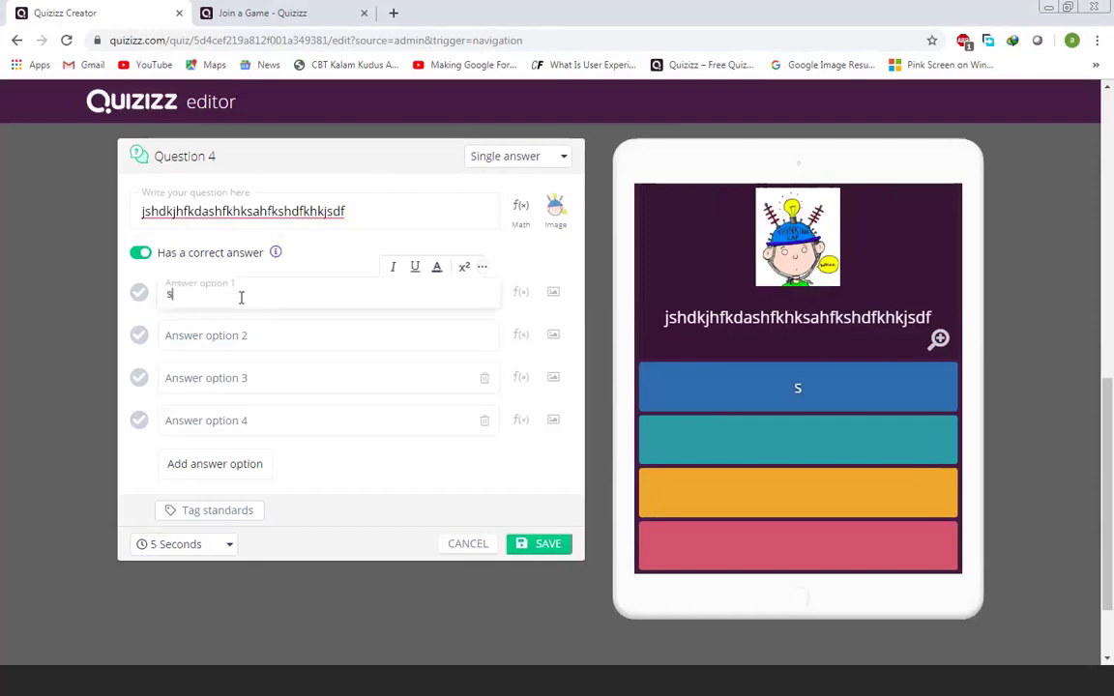
type("sdfasdf")
left_click(275, 335)
type("asdfdasf")
left_click(270, 377)
type("sdafdas")
left_click(271, 424)
type("sdafasdfds")
left_click(242, 464)
left_click(264, 463)
type("sdfasfasfdasf")
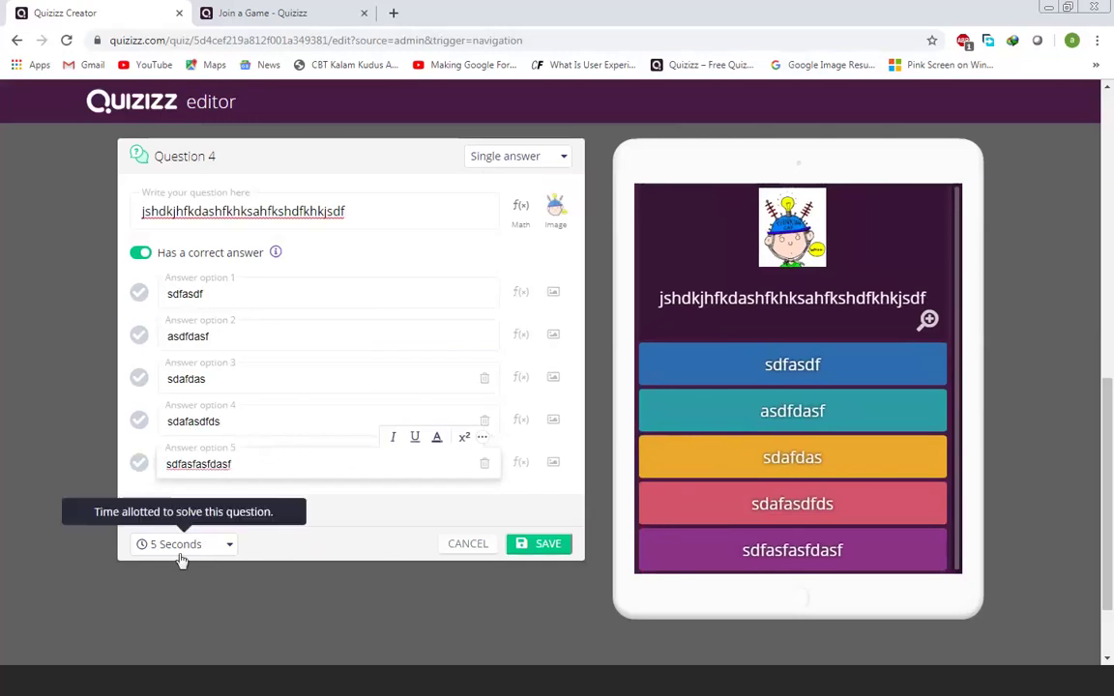
- Set question 4's time limit to 45 seconds, mark answer option 4 as correct, and save the question
left_click(184, 553)
left_click(182, 503)
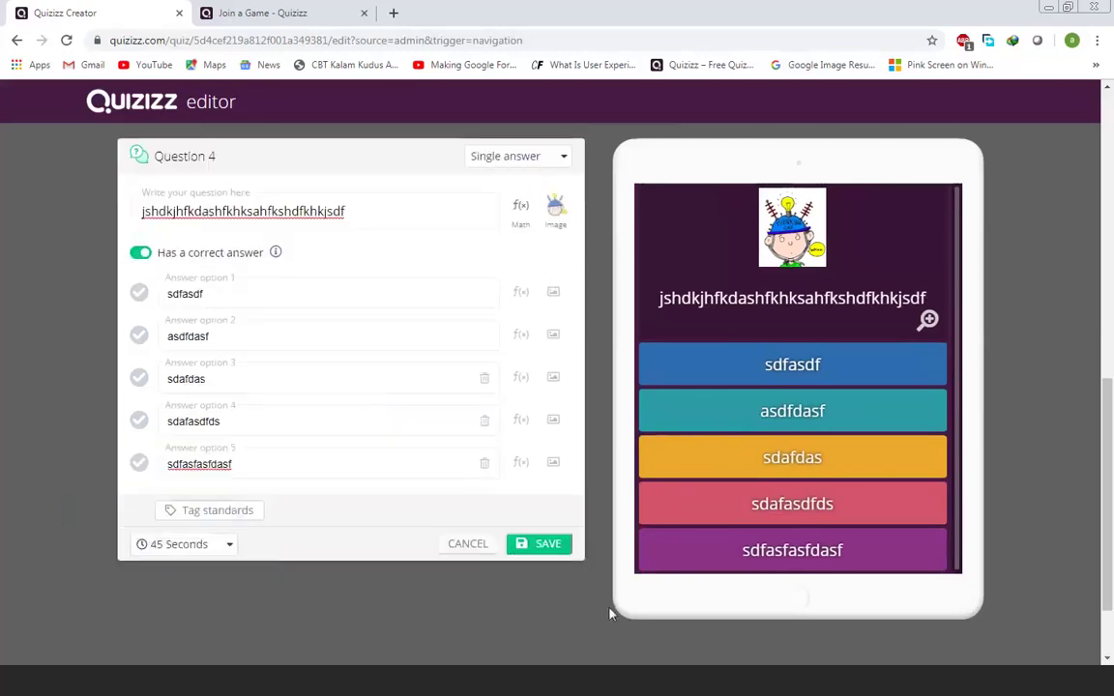
left_click(139, 424)
left_click(547, 545)
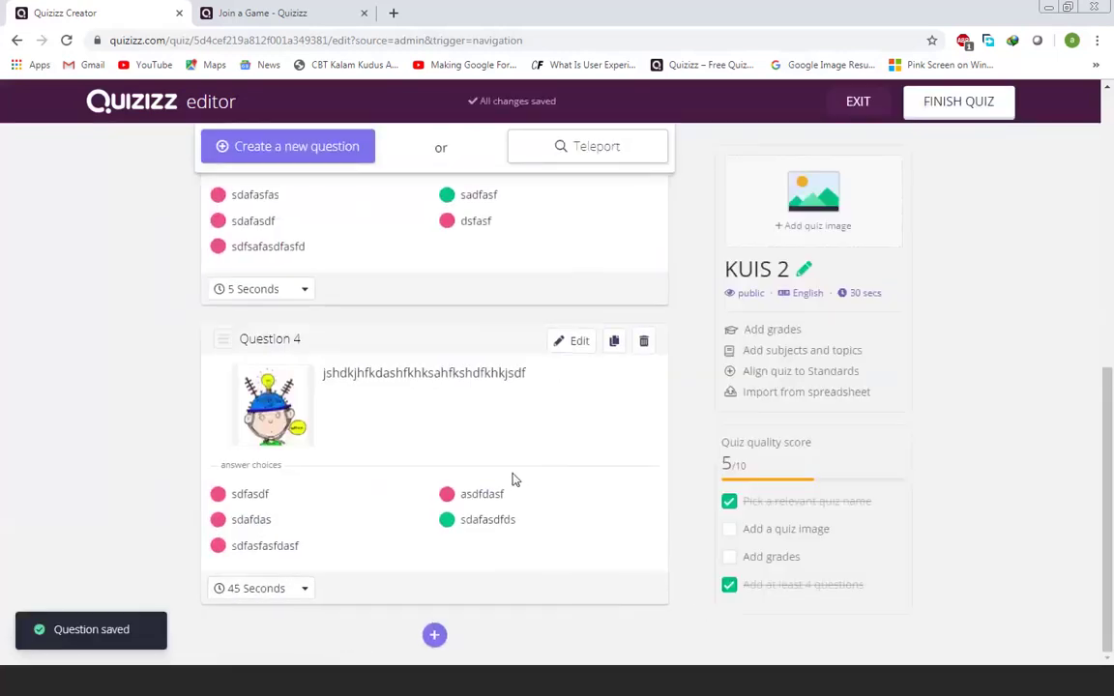
- Change the visibility of the quiz KUIS 2 to private
scroll(515, 483, "up", 3)
scroll(712, 480, "down", 3)
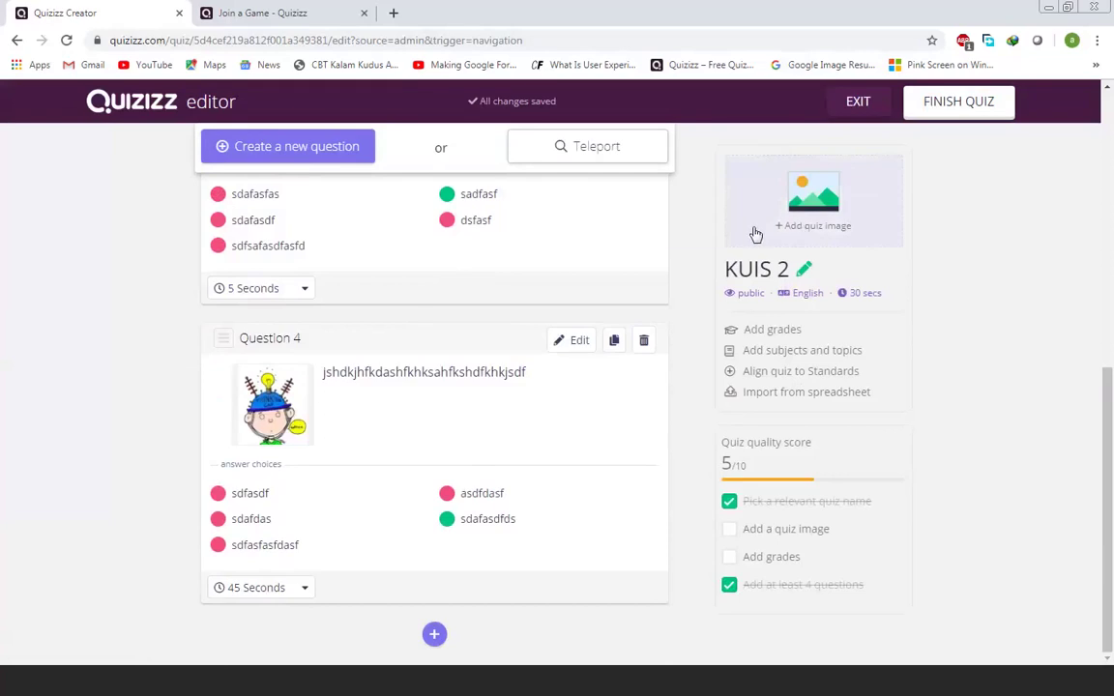
mouse_move(750, 300)
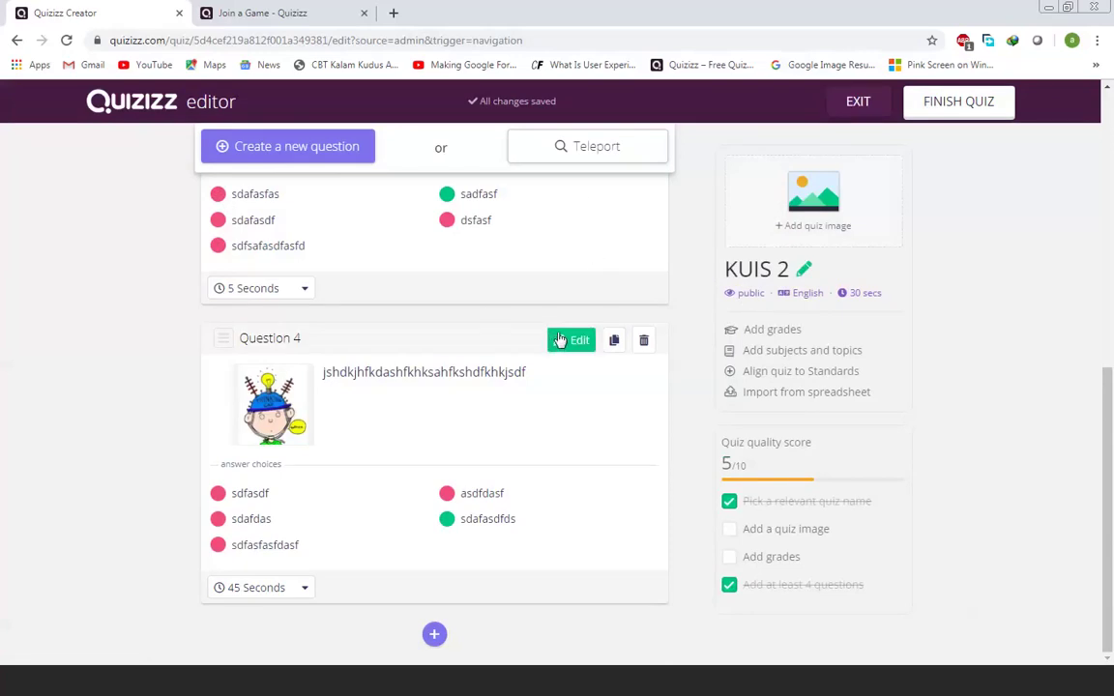
left_click(751, 299)
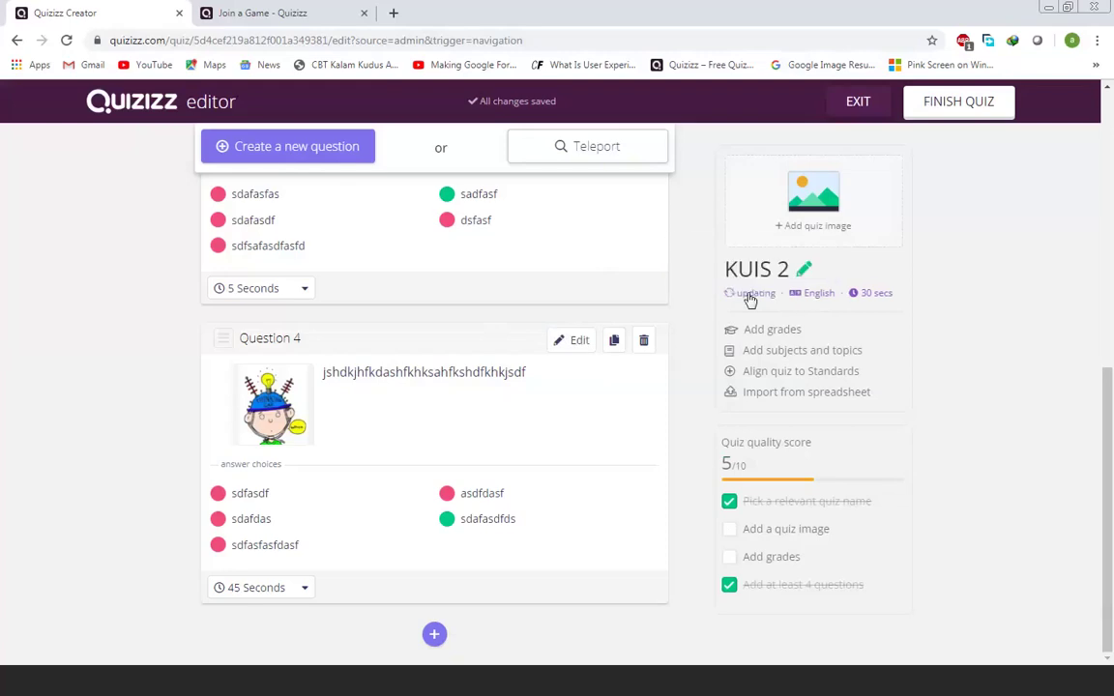
- Set the quiz language to Indonesian in the quiz details
left_click(815, 294)
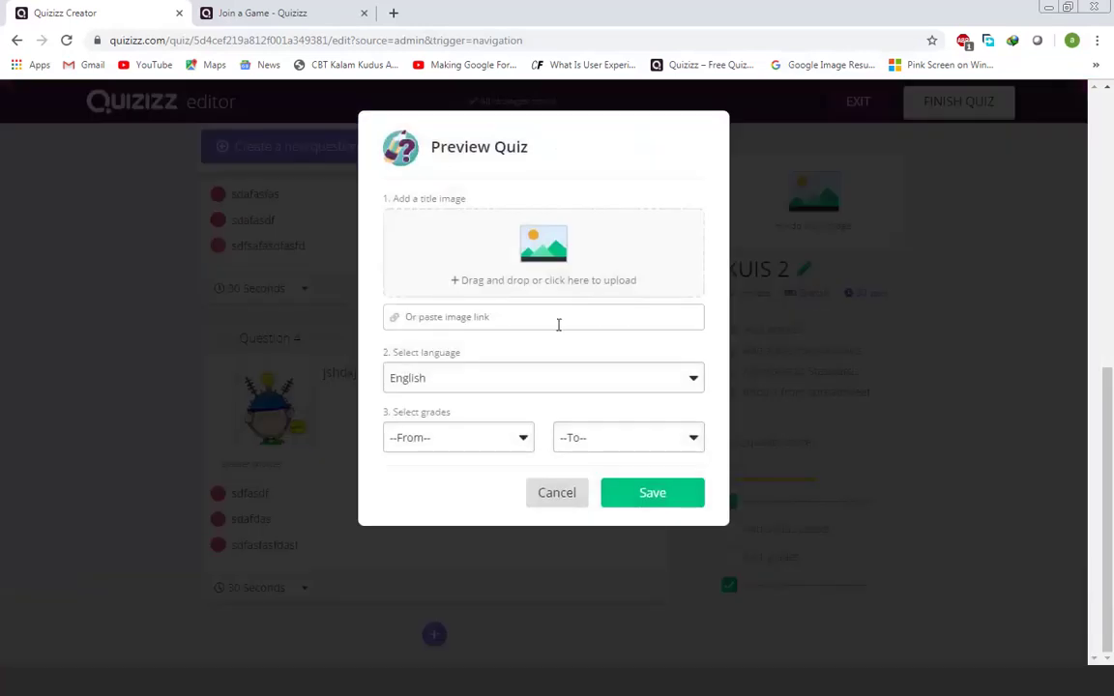
left_click(500, 378)
scroll(450, 461, "down", 12)
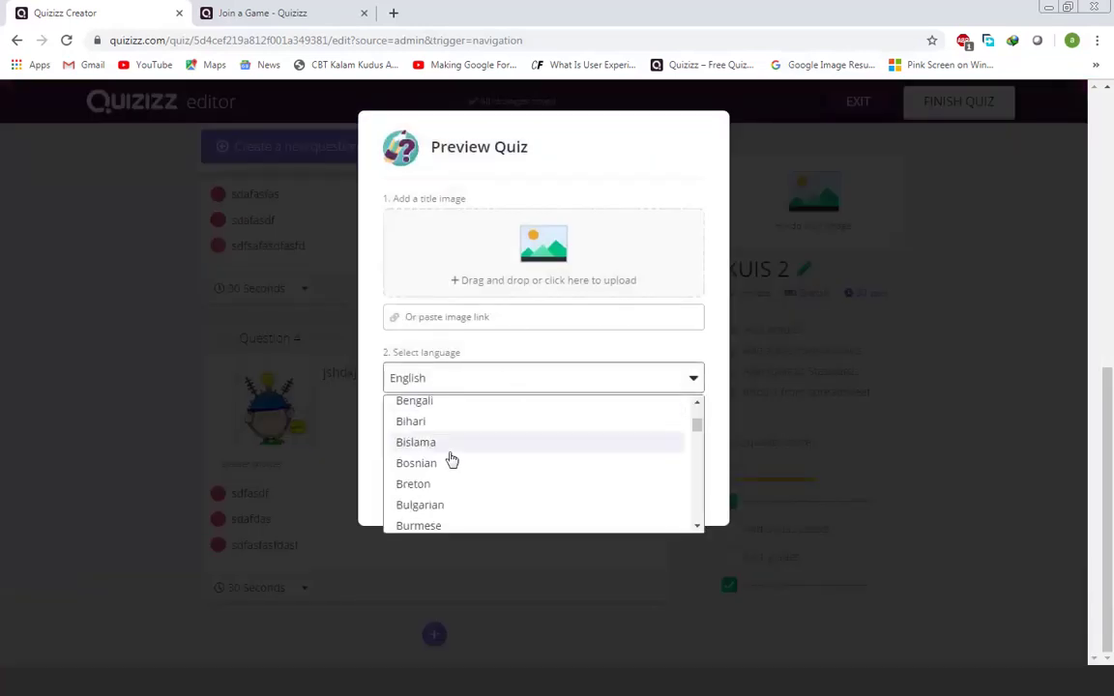
scroll(455, 461, "down", 3)
scroll(454, 458, "up", 1)
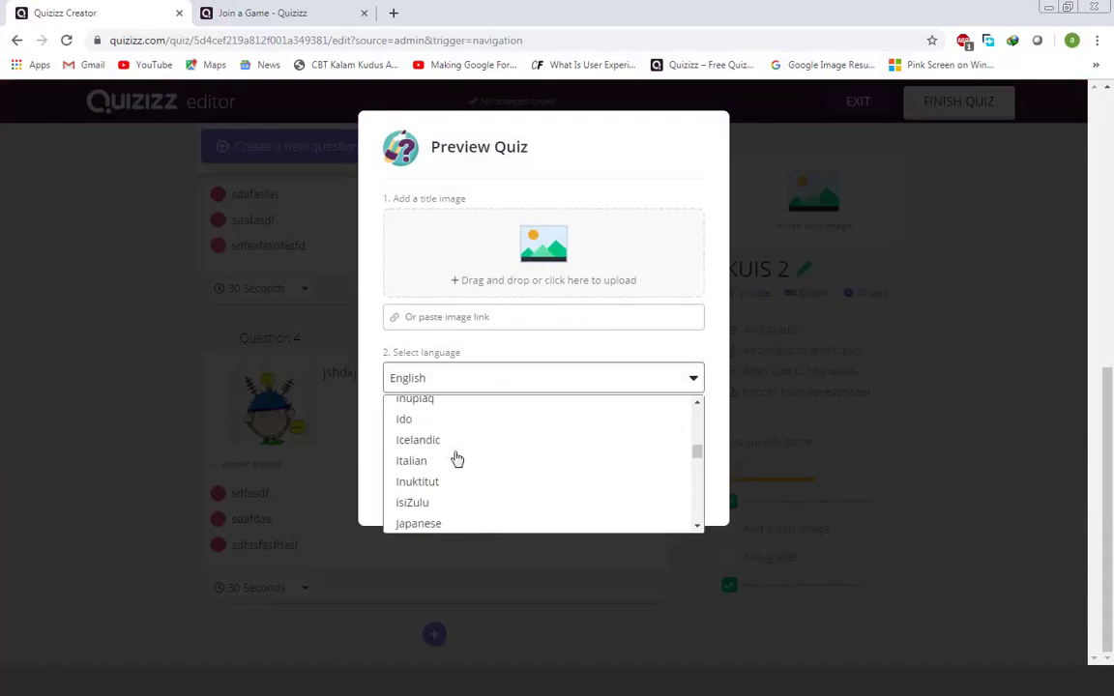
scroll(449, 493, "down", 2)
scroll(457, 472, "up", 3)
left_click(455, 469)
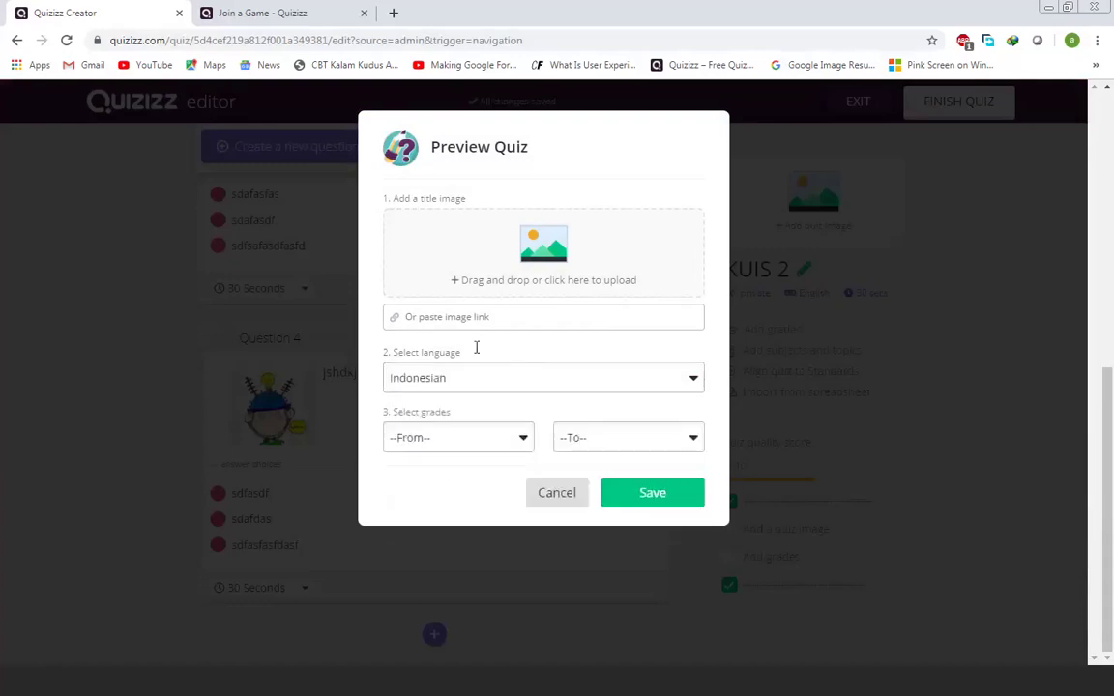
- Upload the burger picture 0_4hn1AM3bAh0rXxwG as the quiz's title image and set its grade to 11th
left_click(541, 250)
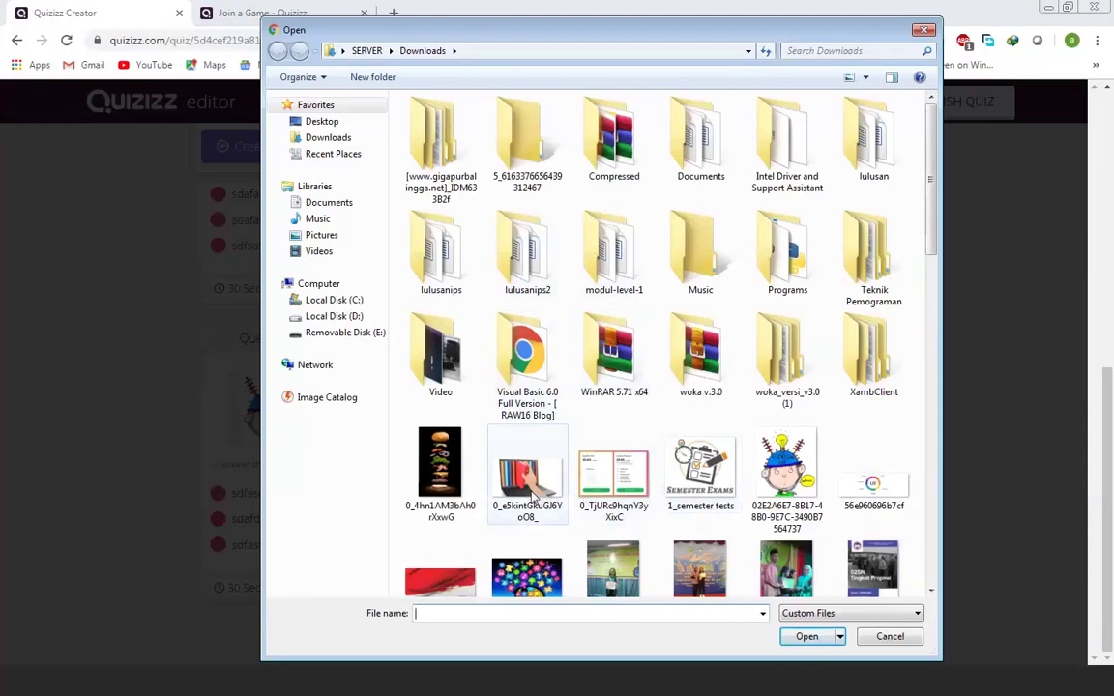
double_click(444, 480)
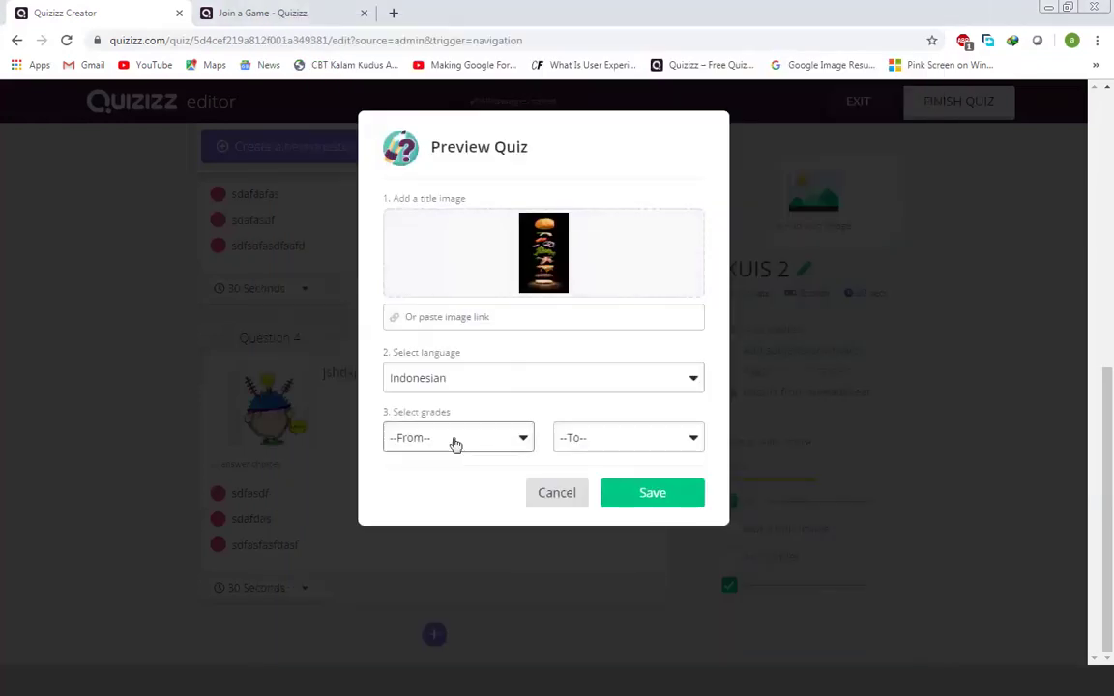
left_click(456, 445)
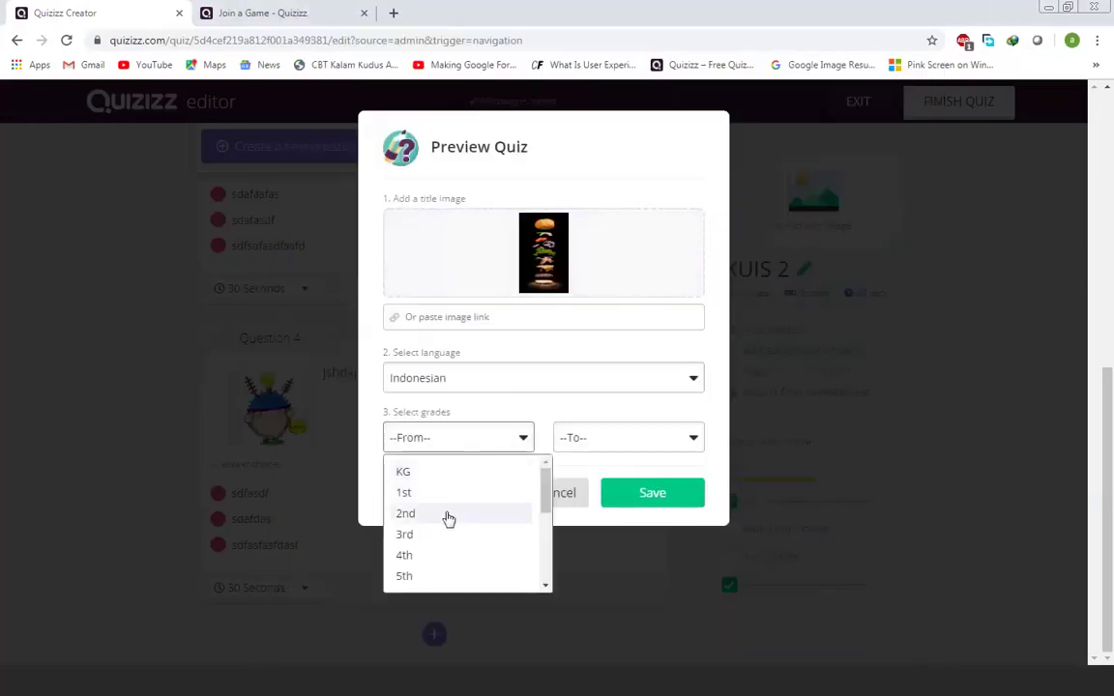
left_click_drag(545, 503, 543, 561)
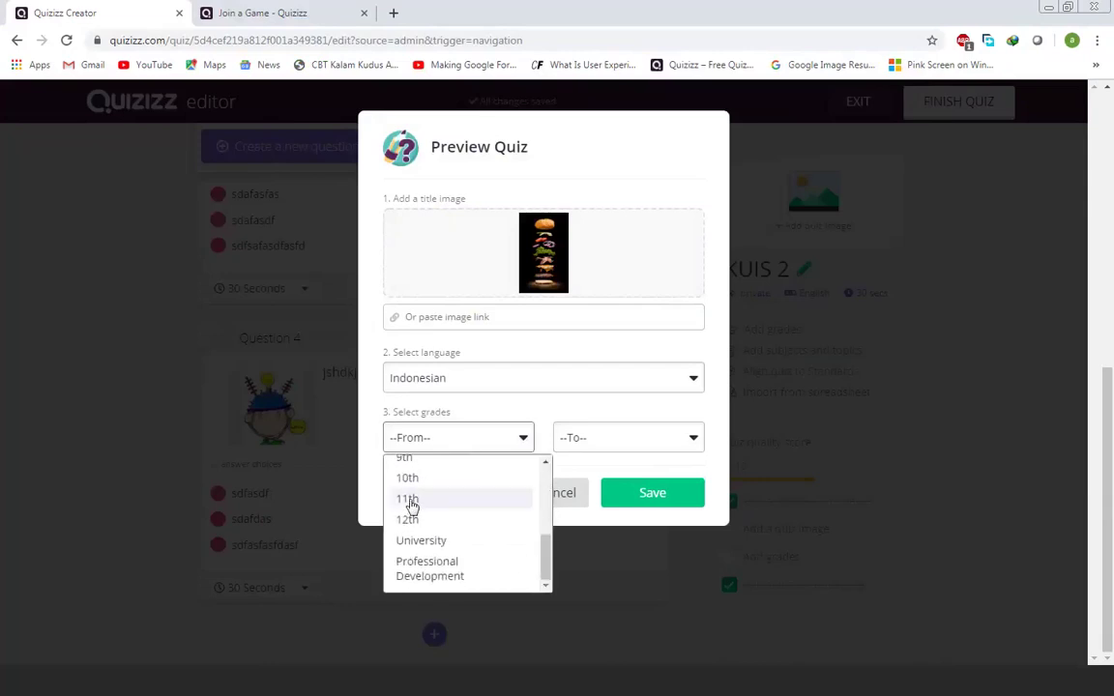
left_click(410, 501)
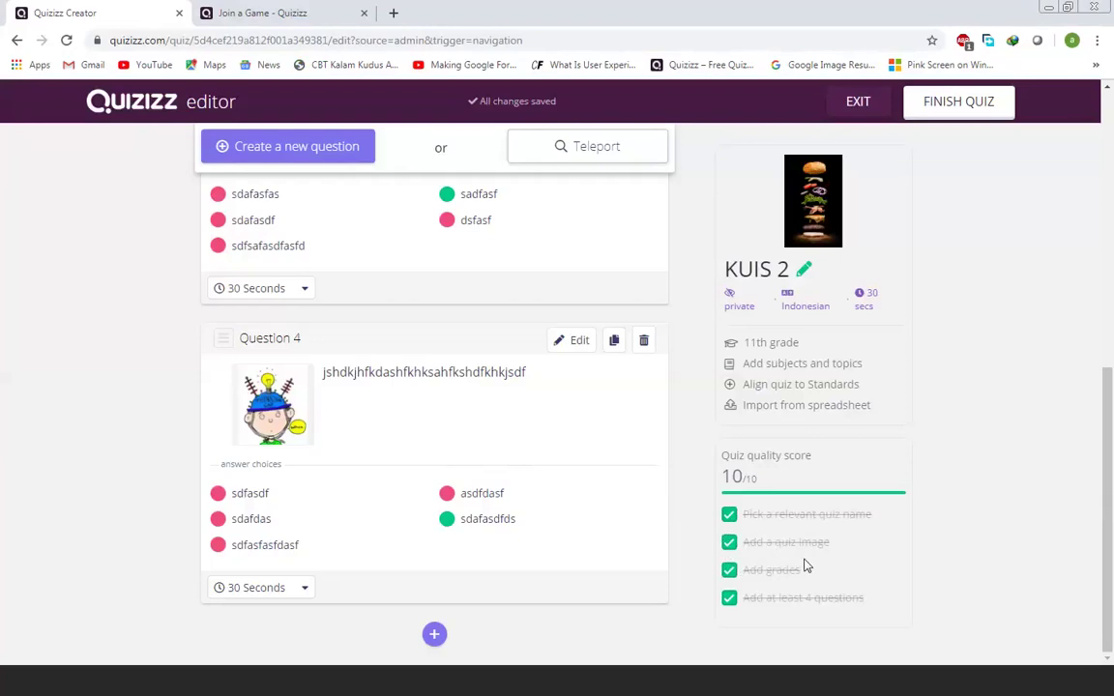
- Finish the quiz KUIS 2 with Mathematics as its relevant subject and save it
scroll(910, 422, "up", 2)
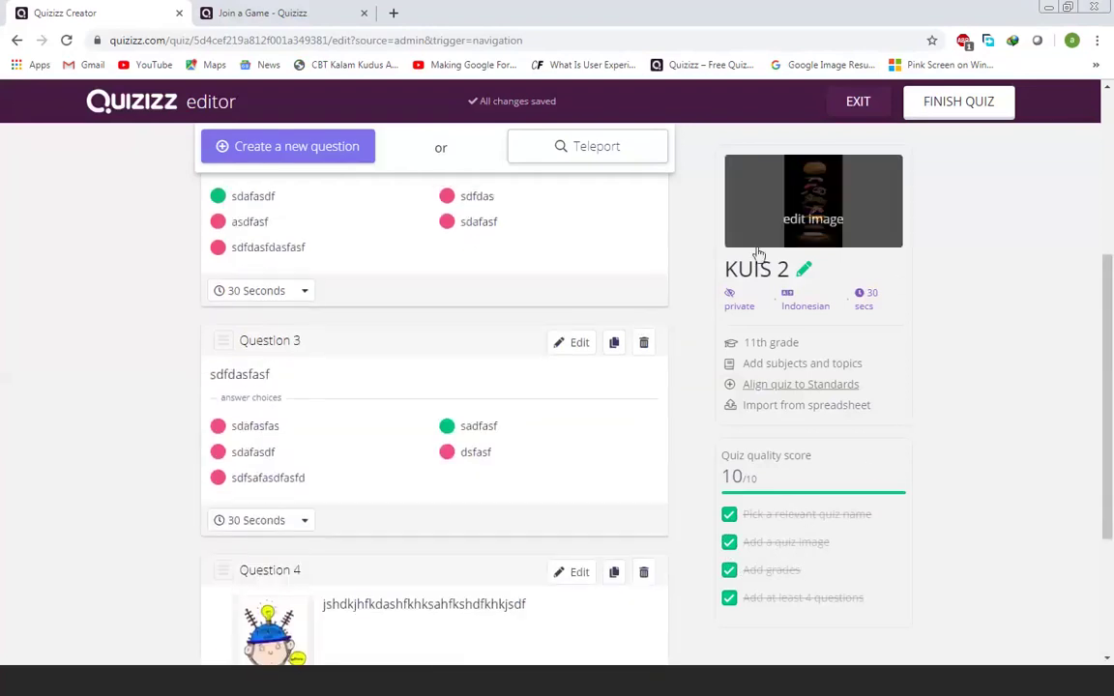
left_click(953, 107)
left_click(422, 286)
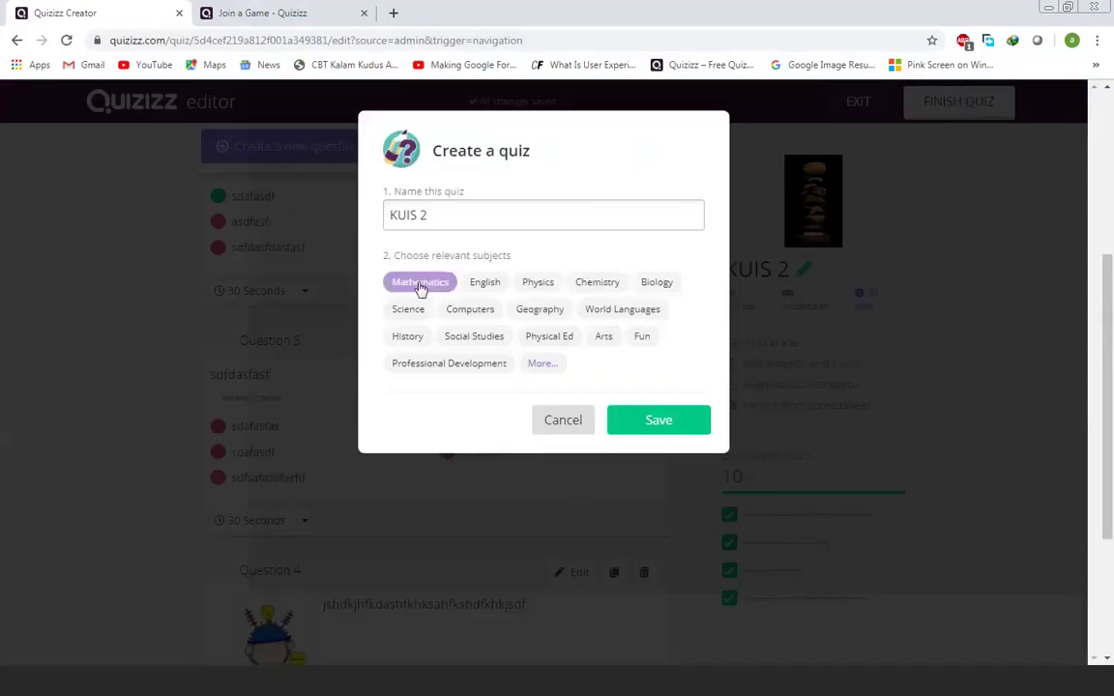
left_click(657, 420)
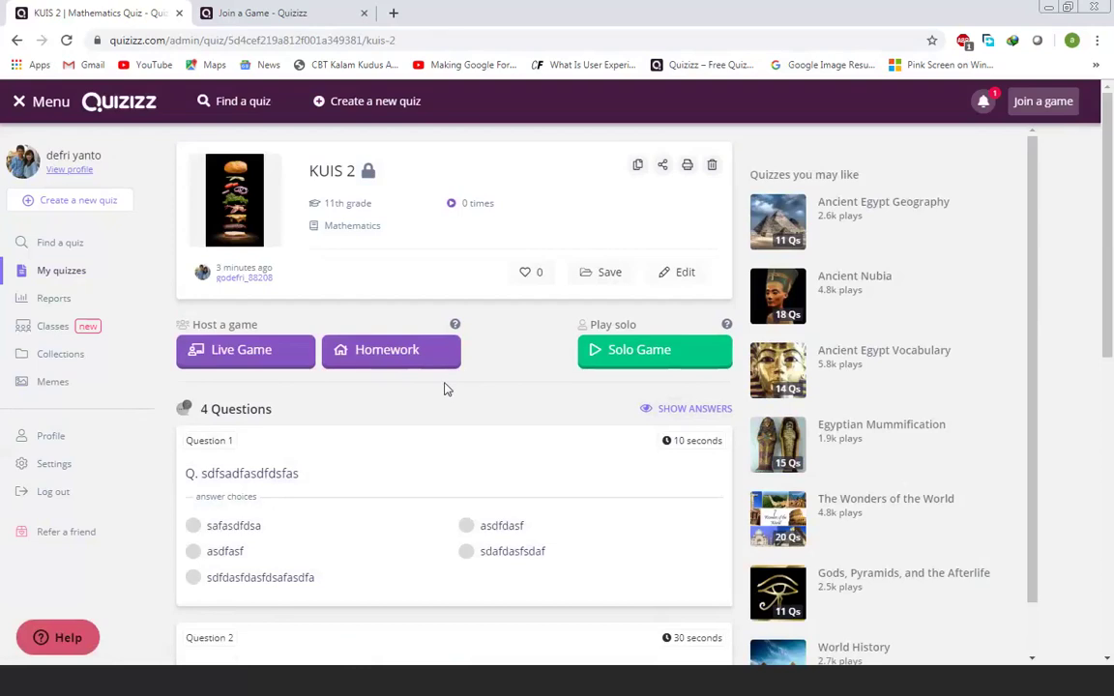
- Open the homework game setup for KUIS 2 and set the completion deadline to Aug 9th, 12:00 PM
left_click(408, 355)
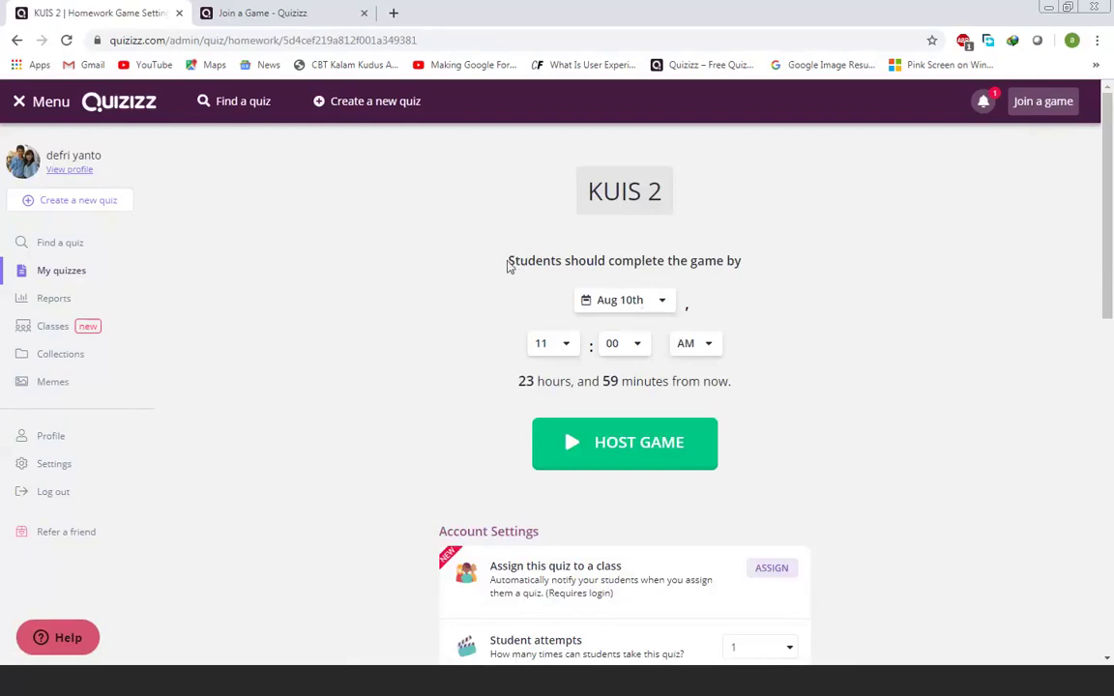
left_click_drag(510, 261, 761, 271)
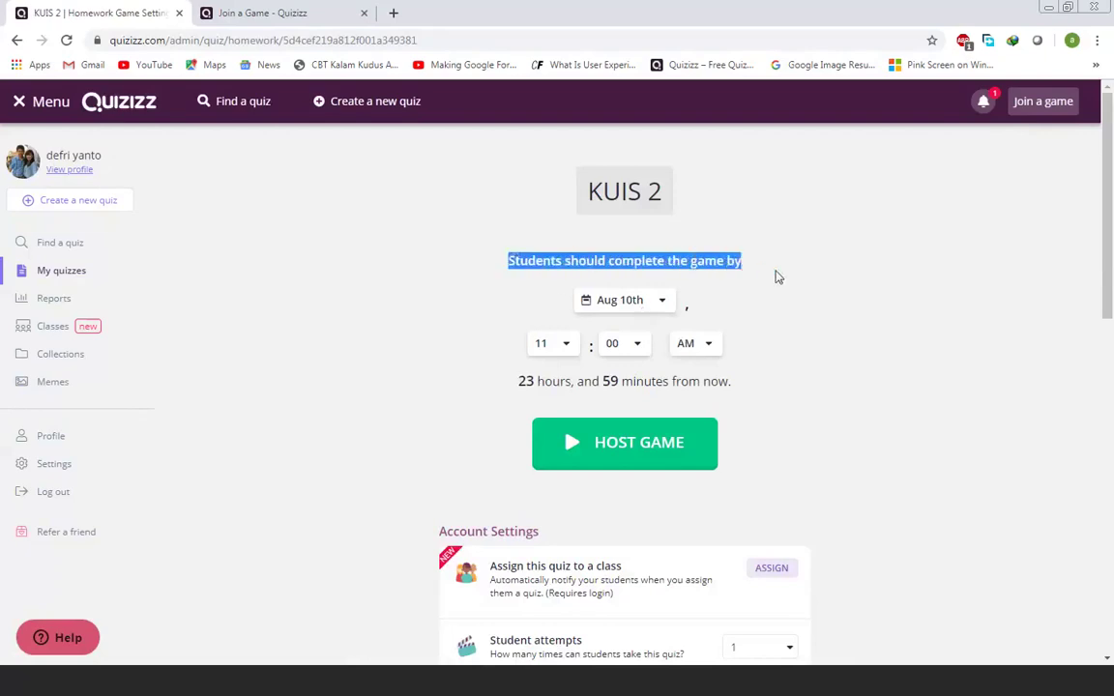
left_click(775, 277)
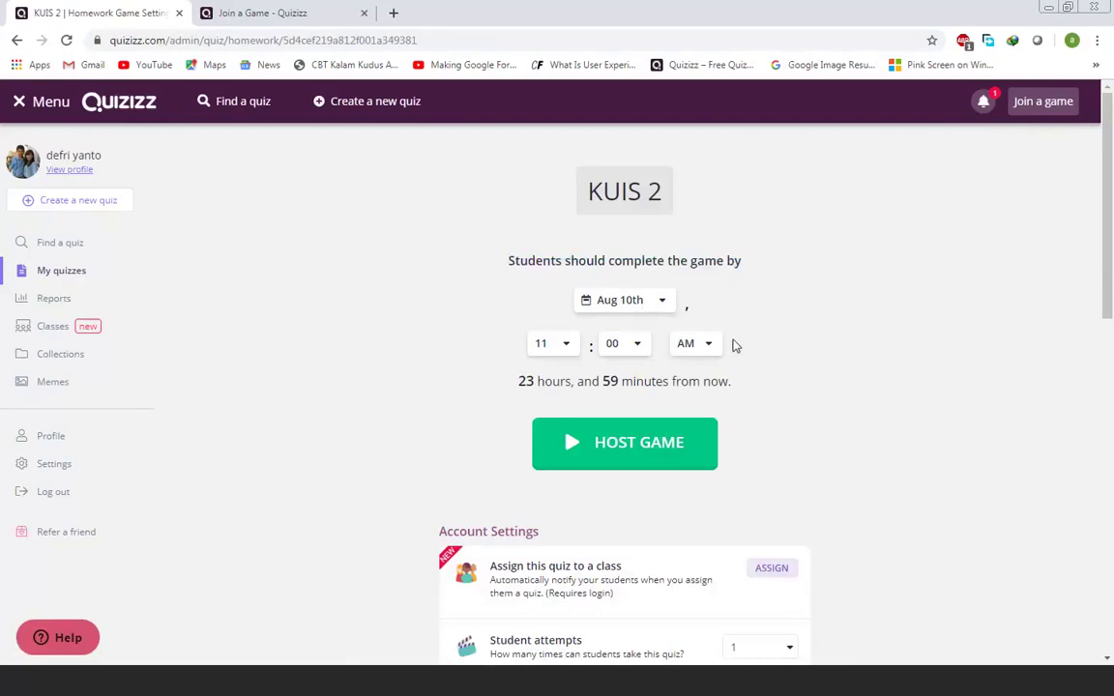
left_click(661, 308)
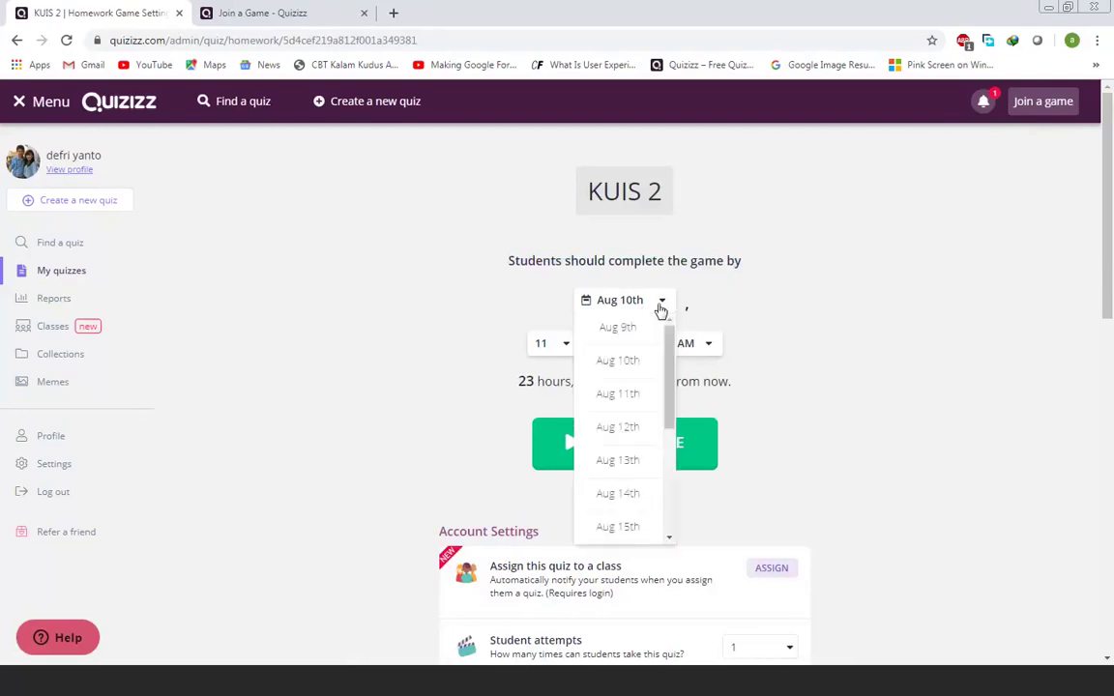
left_click(636, 333)
left_click(569, 348)
scroll(552, 464, "down", 3)
left_click(552, 572)
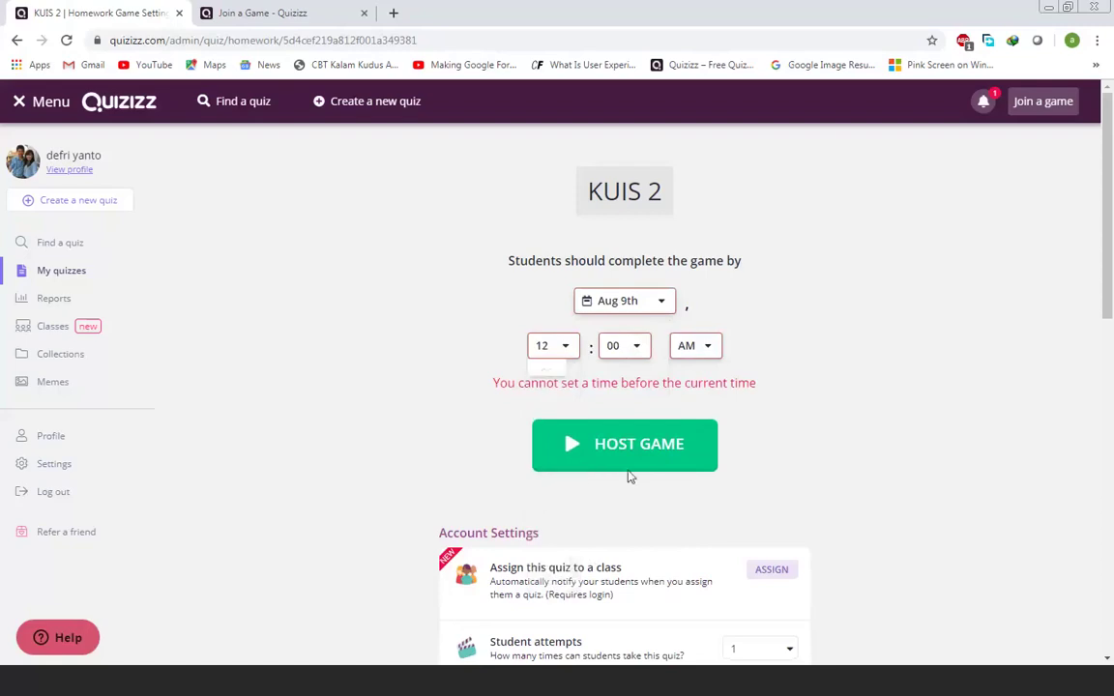
left_click(697, 348)
left_click(695, 405)
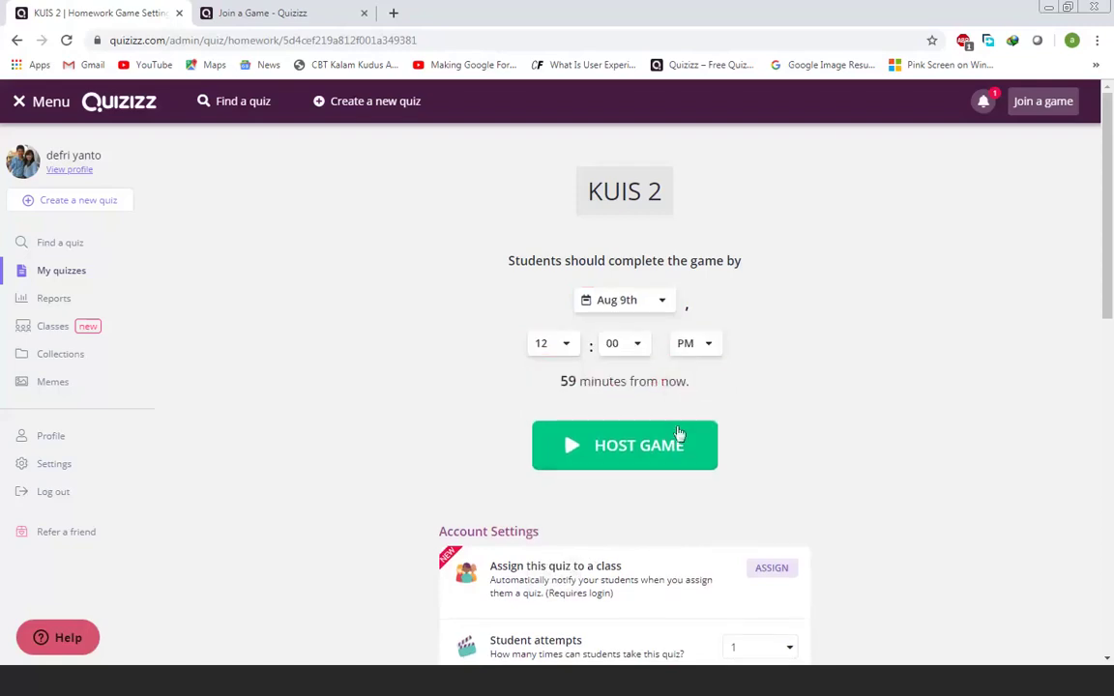
- Examine the time left until the homework deadline and the account settings for the game
double_click(569, 382)
left_click_drag(601, 379, 702, 388)
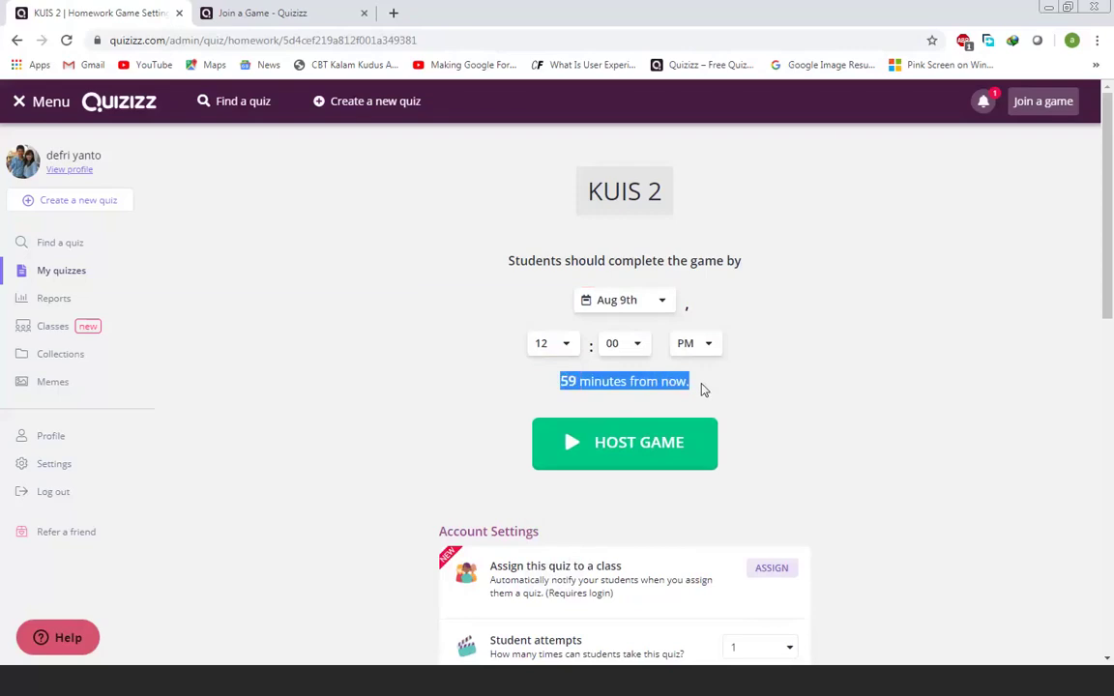
left_click(701, 388)
scroll(780, 402, "down", 1)
scroll(780, 402, "down", 2)
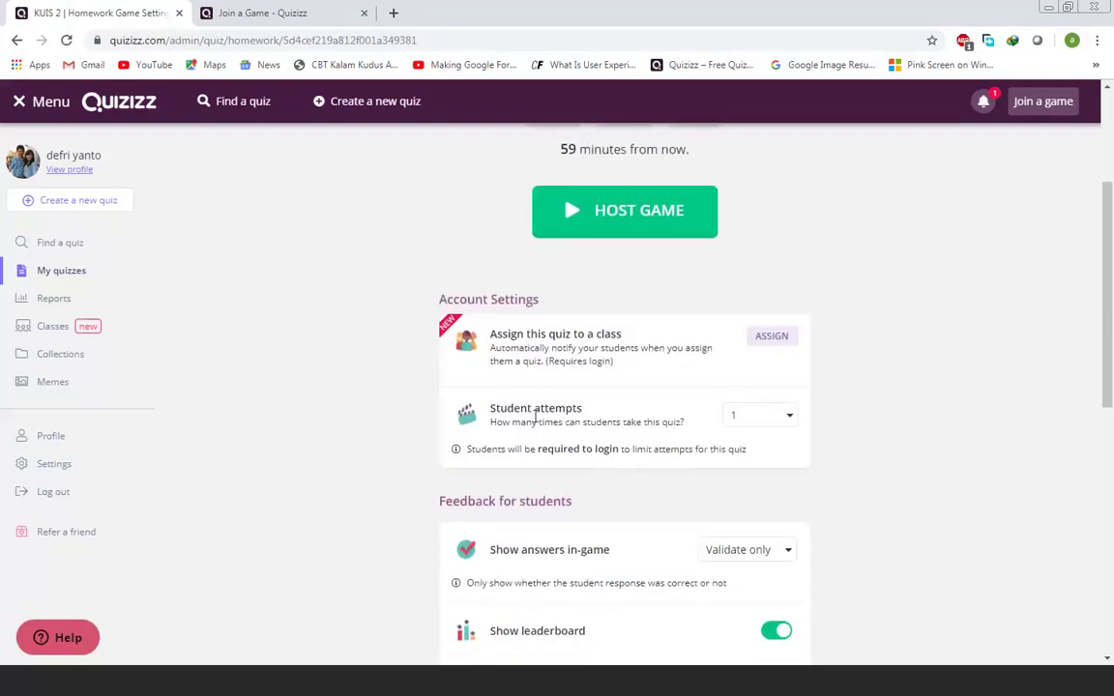
- Limit the student attempts for the homework game to 1
left_click_drag(493, 423, 694, 433)
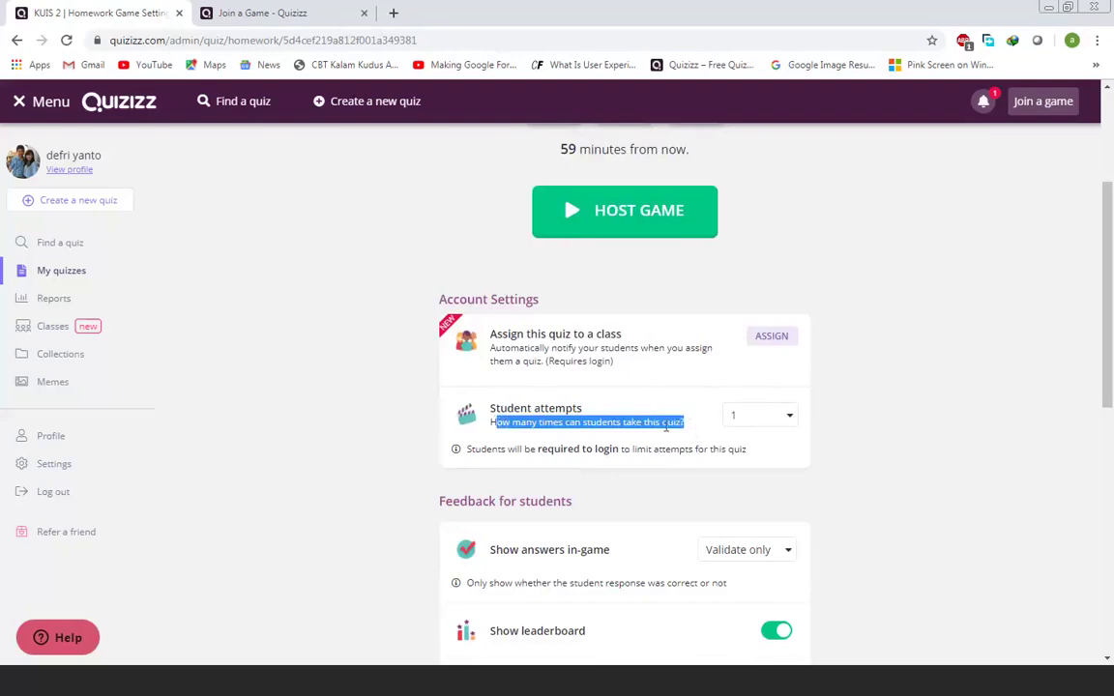
left_click(664, 425)
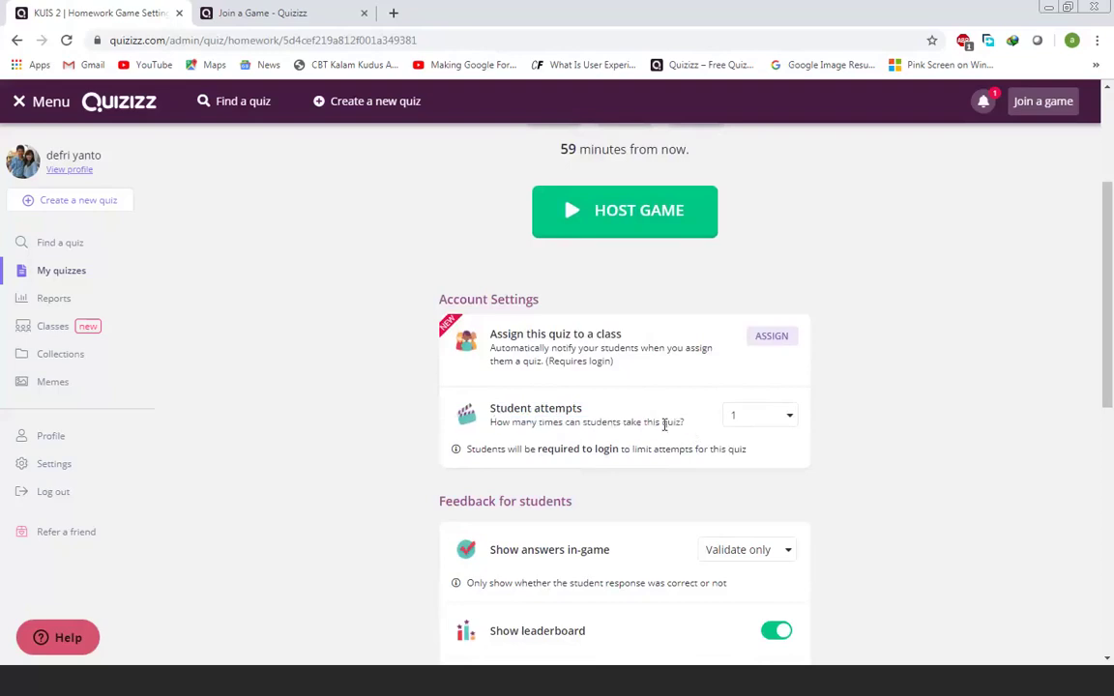
left_click(776, 423)
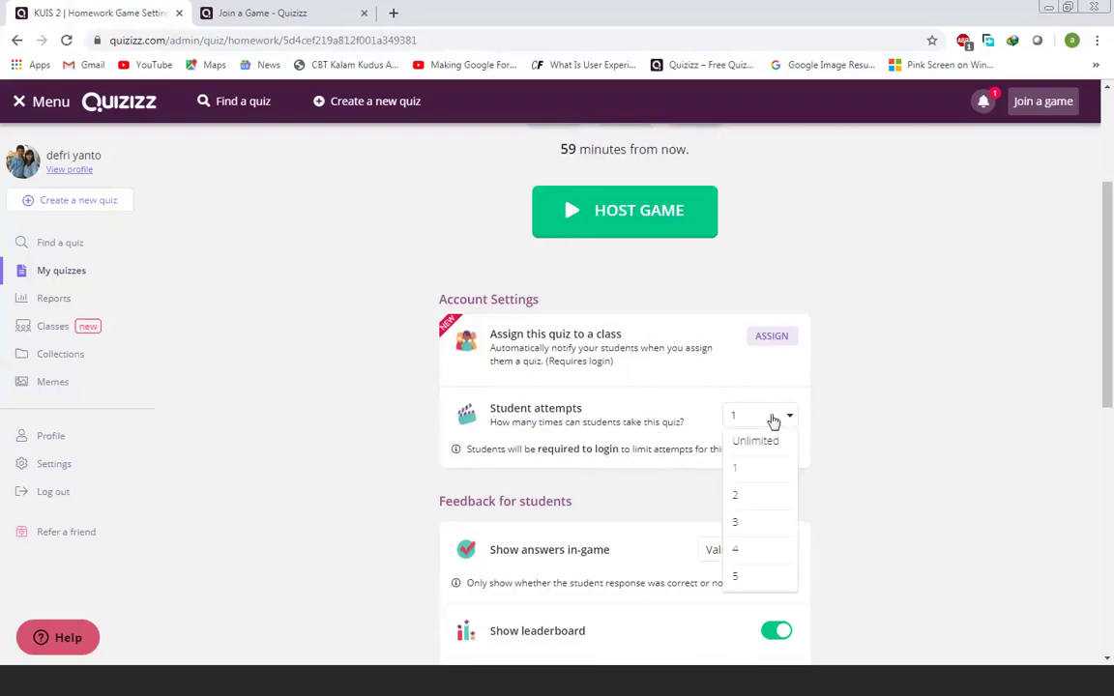
left_click(739, 471)
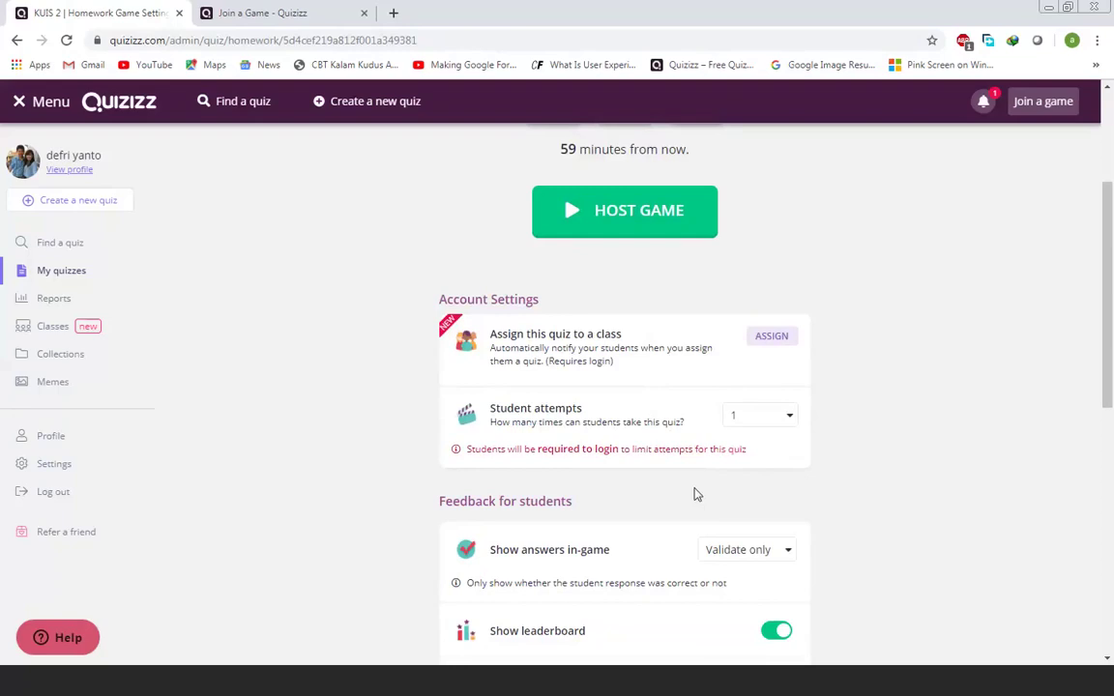
left_click(764, 422)
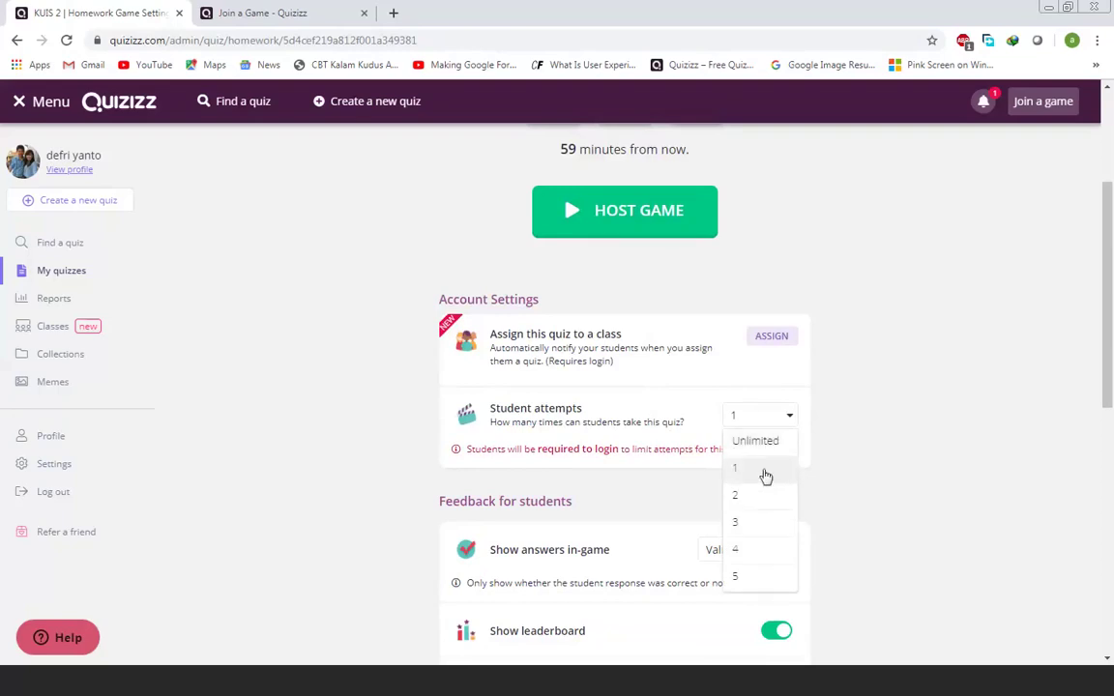
left_click(764, 474)
- Set both the in-game and post-game answer display to Off in the student feedback settings
scroll(736, 467, "down", 3)
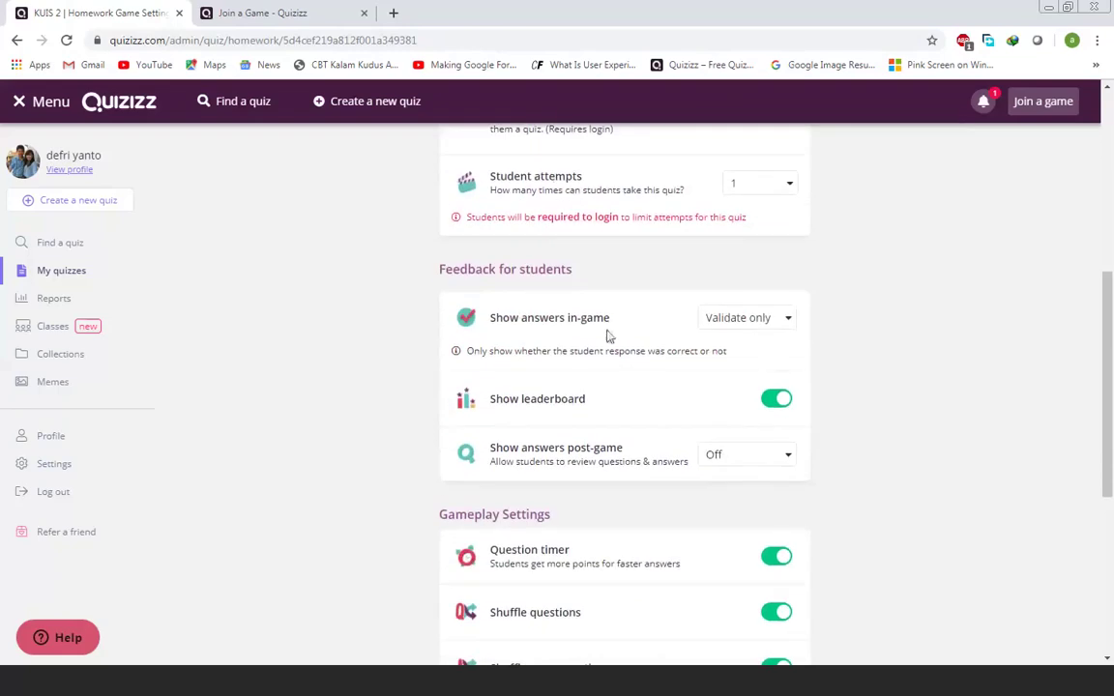
left_click_drag(488, 318, 615, 325)
left_click(616, 326)
left_click_drag(529, 358, 642, 365)
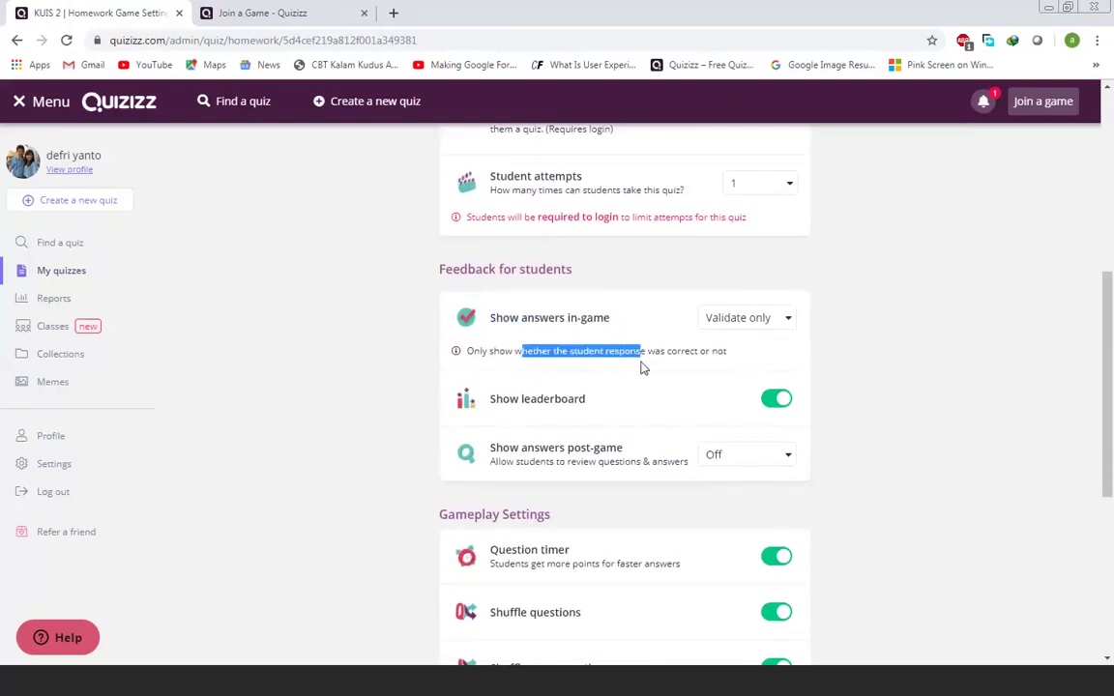
left_click(620, 365)
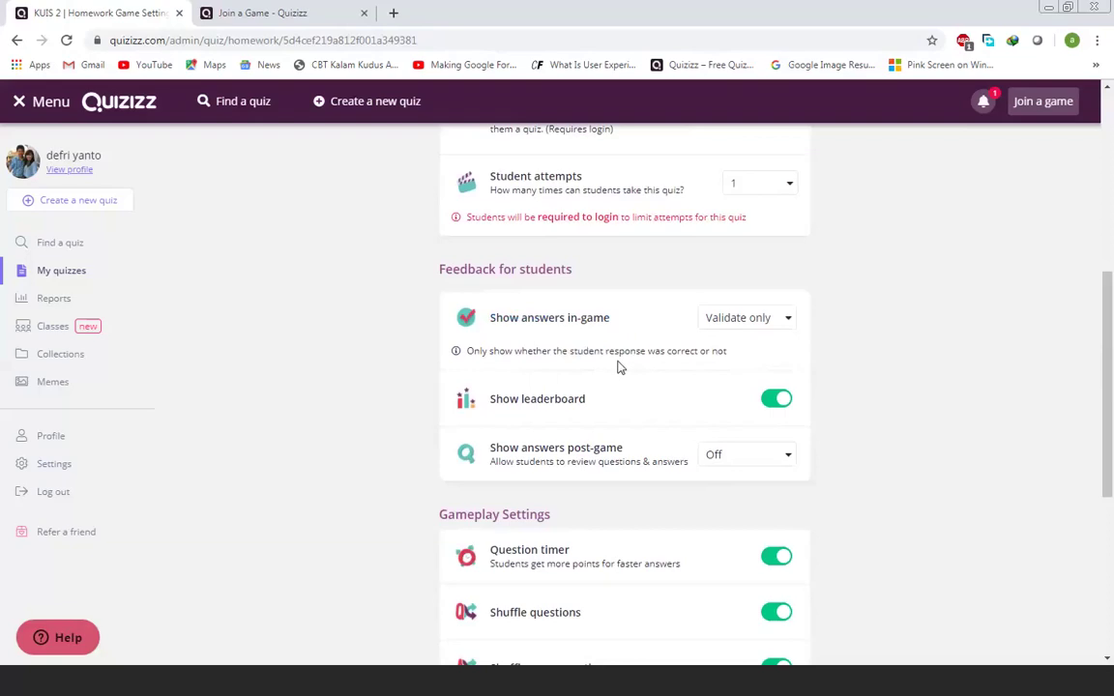
left_click(750, 329)
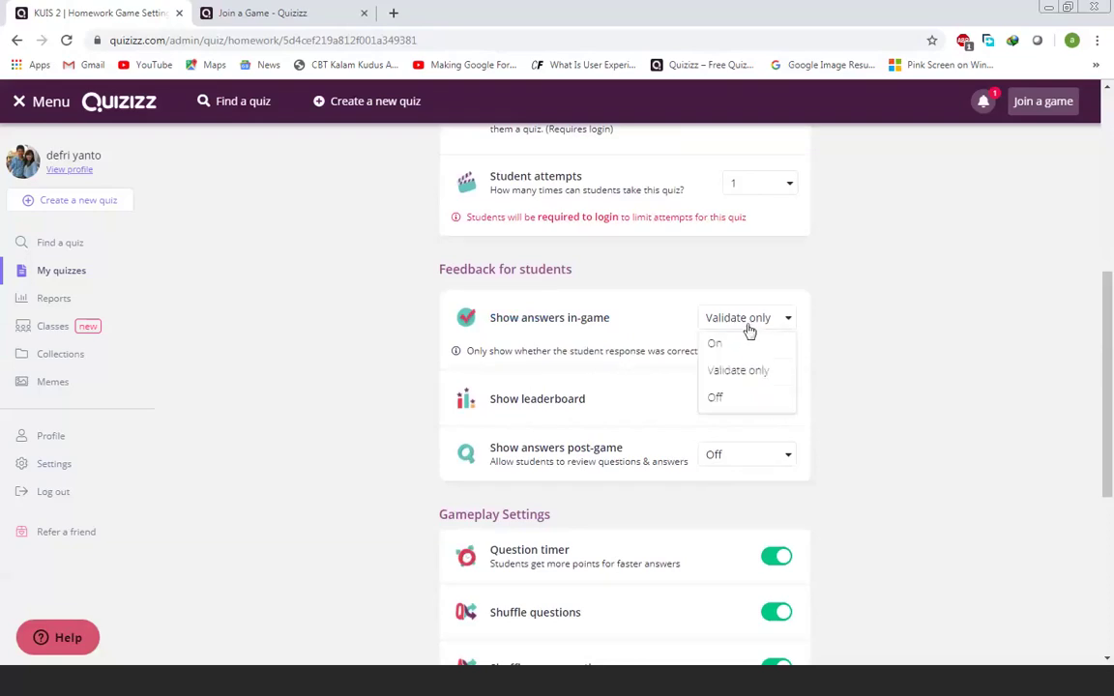
left_click(720, 400)
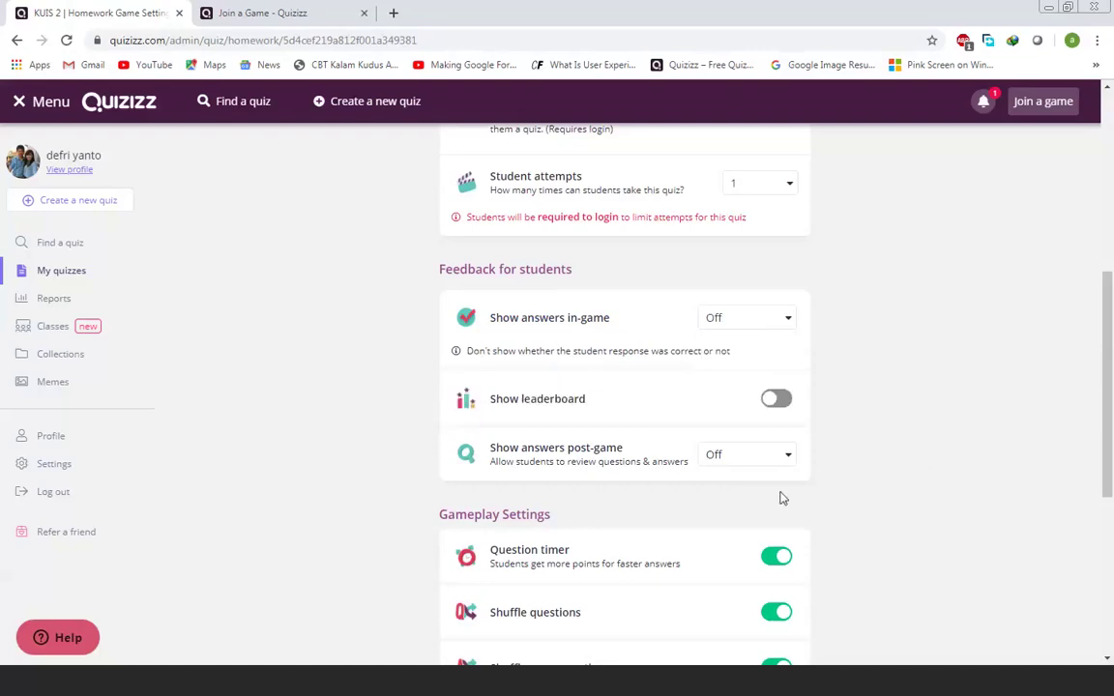
left_click(786, 458)
left_click(732, 537)
- Turn off music on student devices in the gameplay settings
scroll(658, 440, "down", 3)
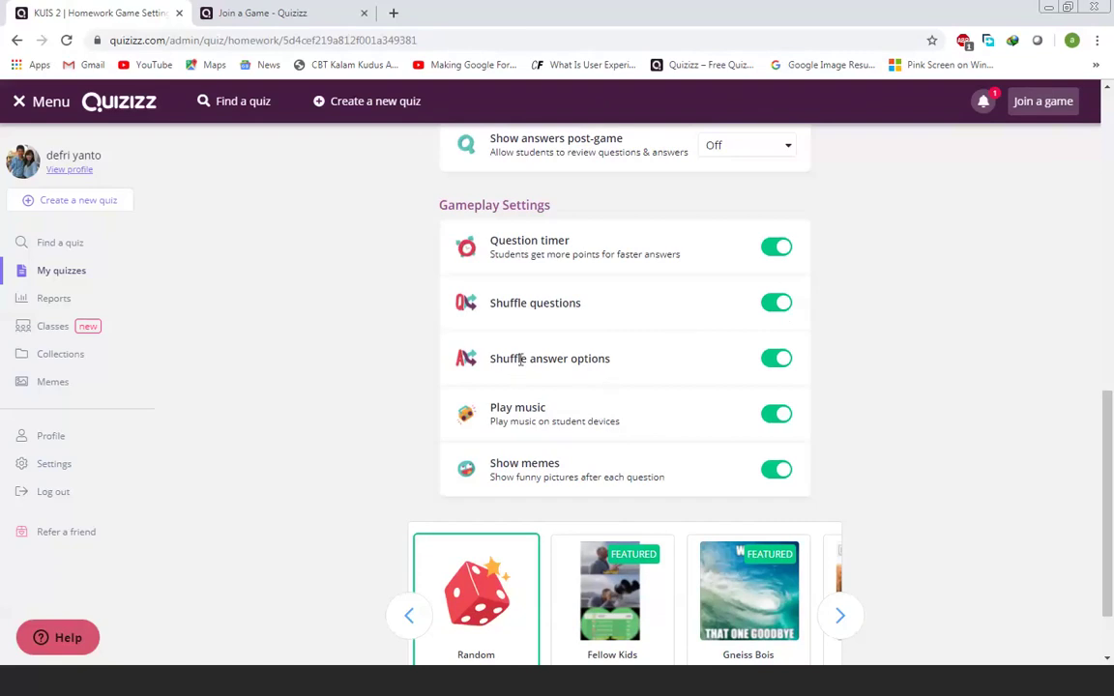
left_click_drag(491, 304, 622, 374)
left_click(631, 368)
left_click(771, 417)
scroll(658, 474, "down", 1)
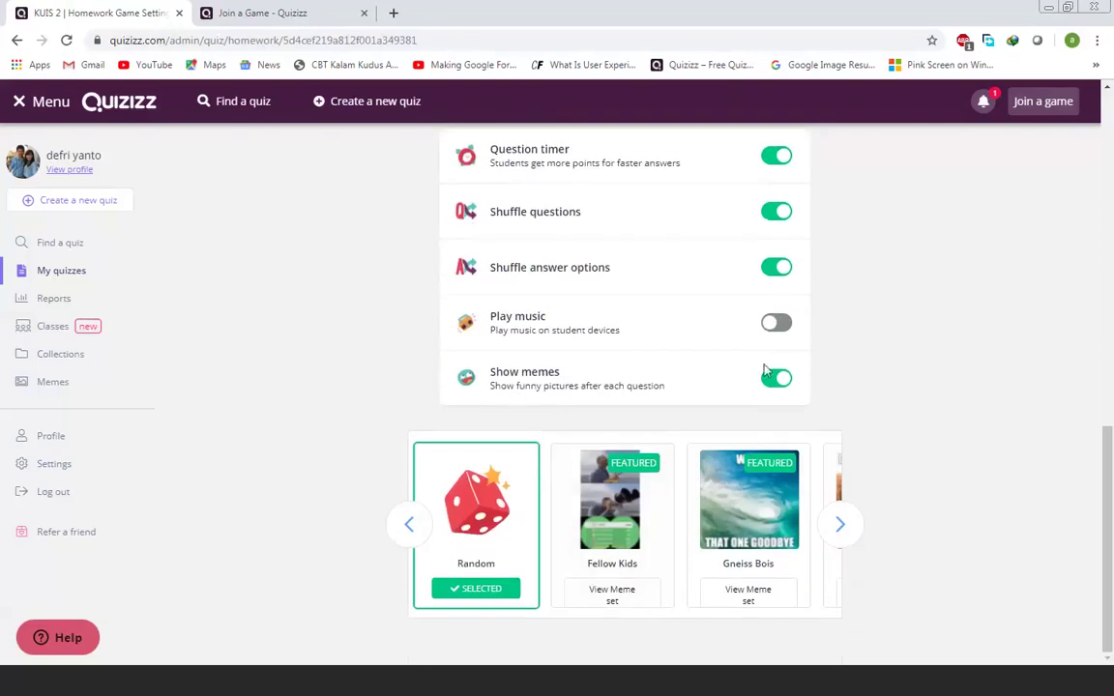
- Review the meme option and host the KUIS 2 homework game
left_click_drag(666, 387, 445, 369)
left_click(581, 399)
scroll(671, 406, "up", 10)
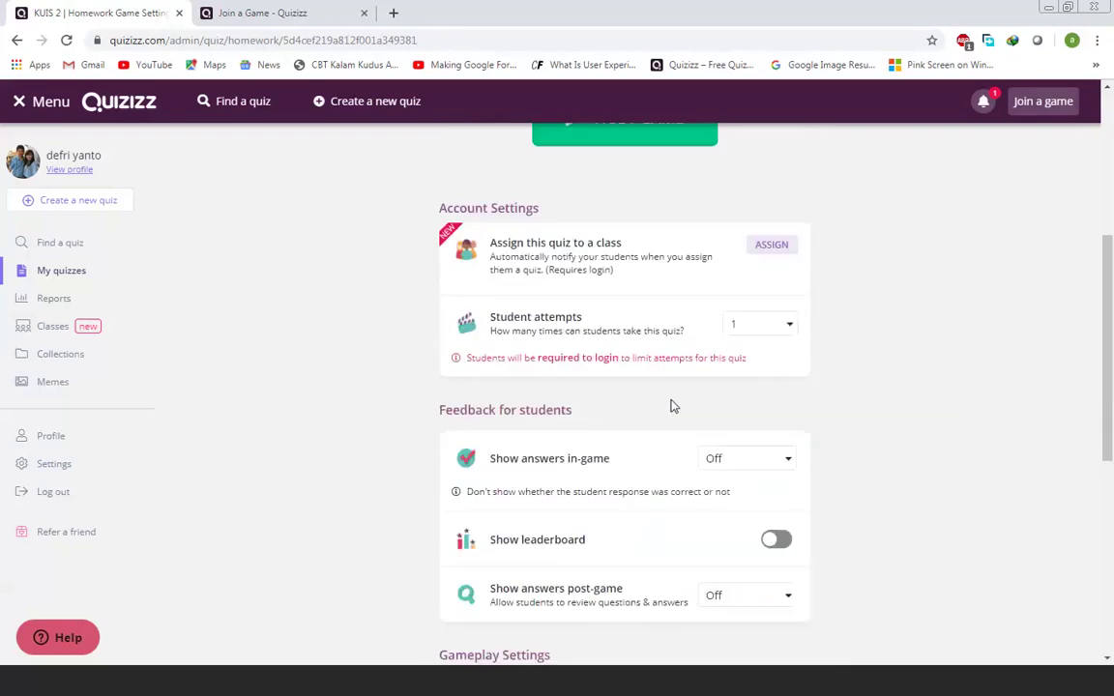
left_click(639, 460)
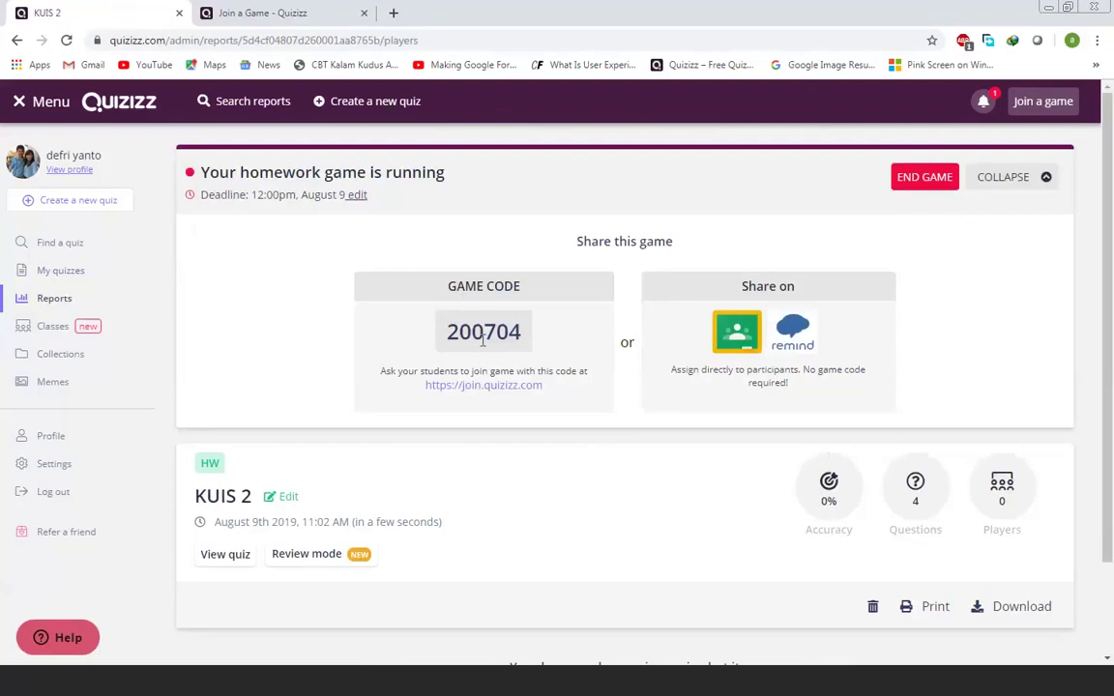
- Examine the game code of the running homework game and the student page where it is entered
left_click_drag(449, 332, 520, 332)
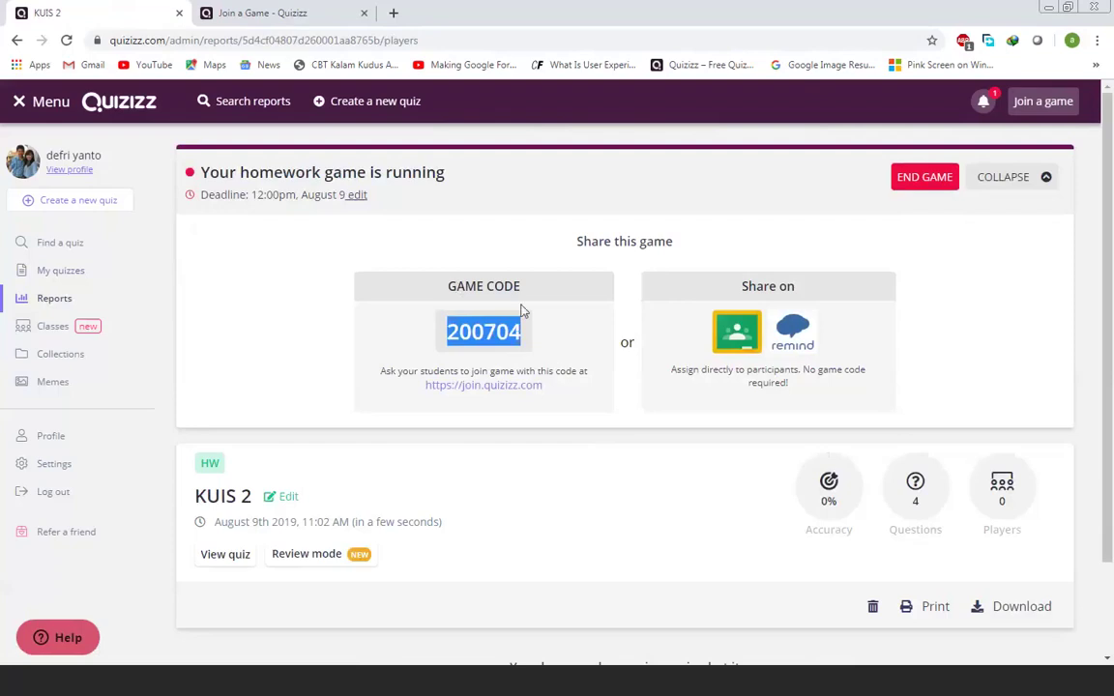
left_click(259, 15)
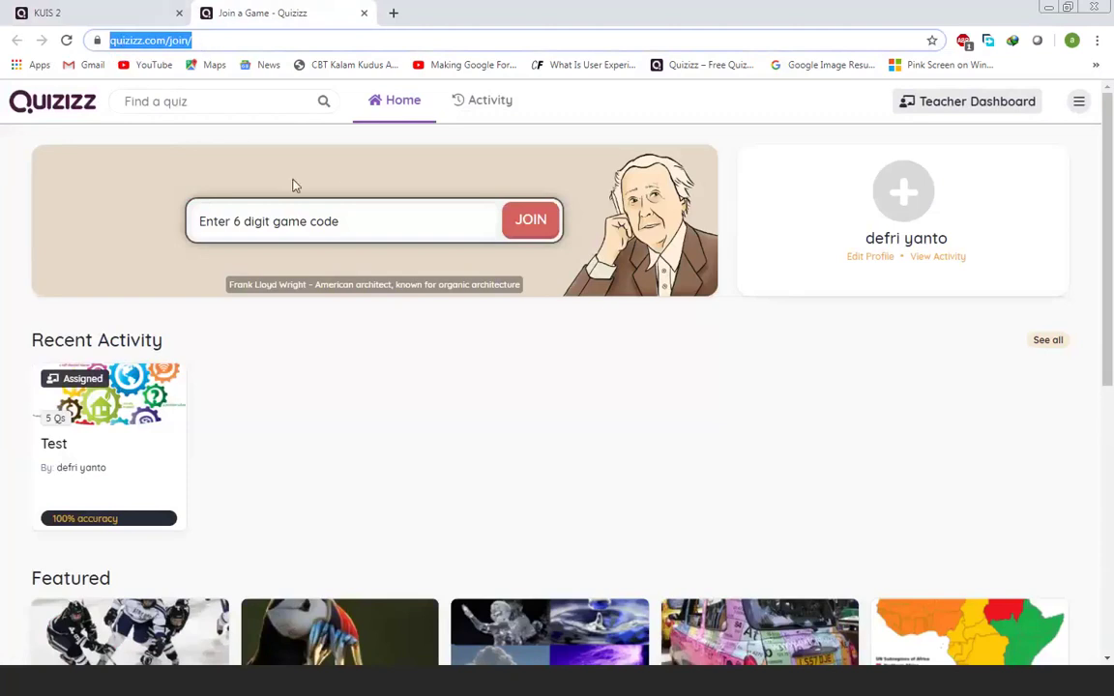
key("ctrl+shift+Tab")
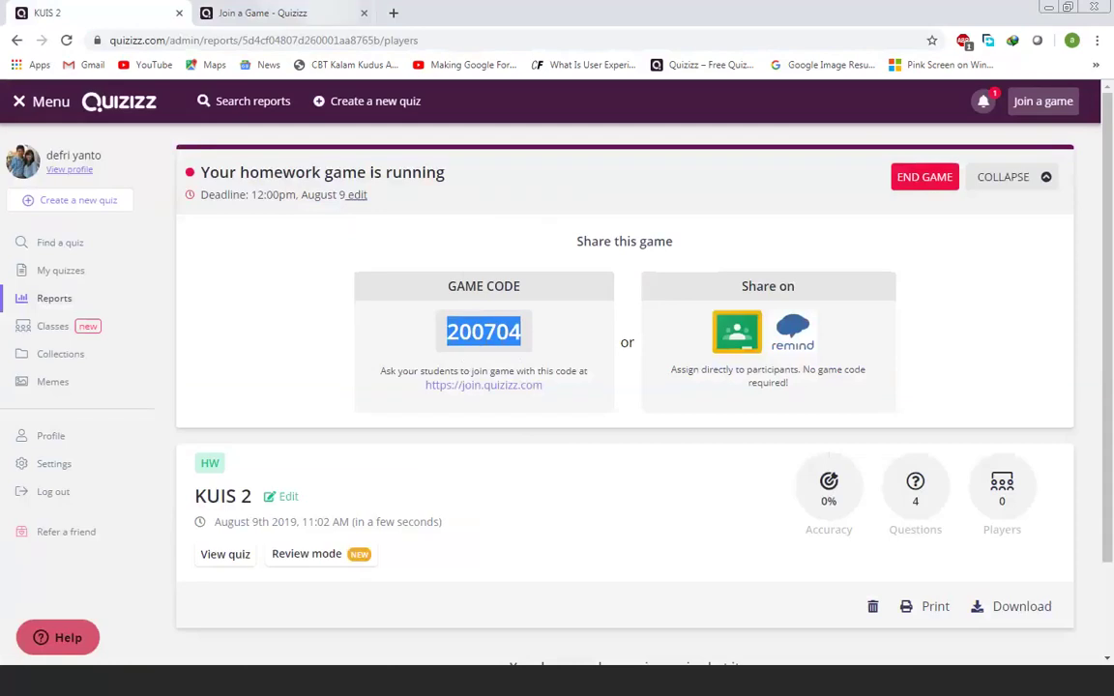
key("ctrl+Tab")
left_click(87, 13)
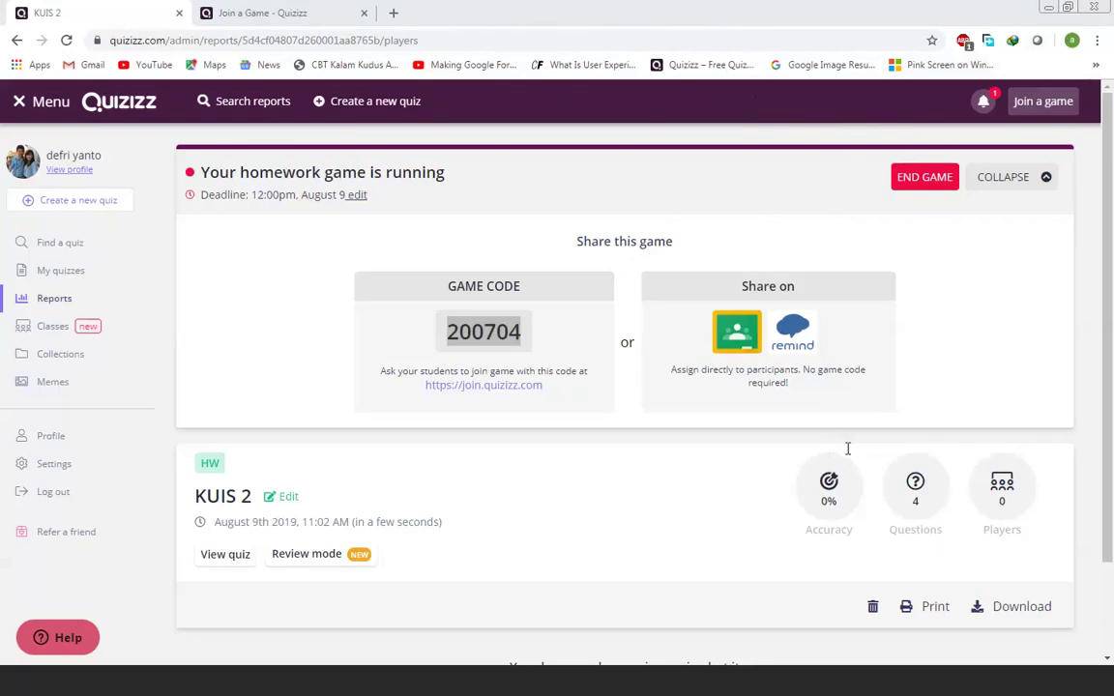
- View the Classes page and the list of own quizzes
left_click(45, 336)
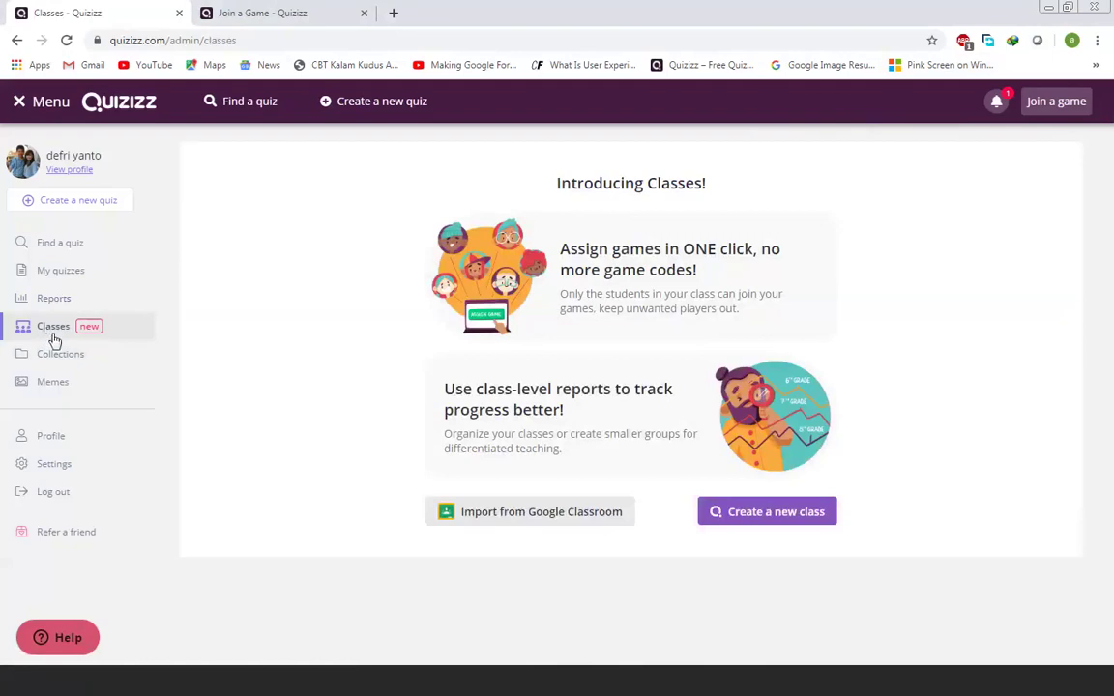
left_click(63, 278)
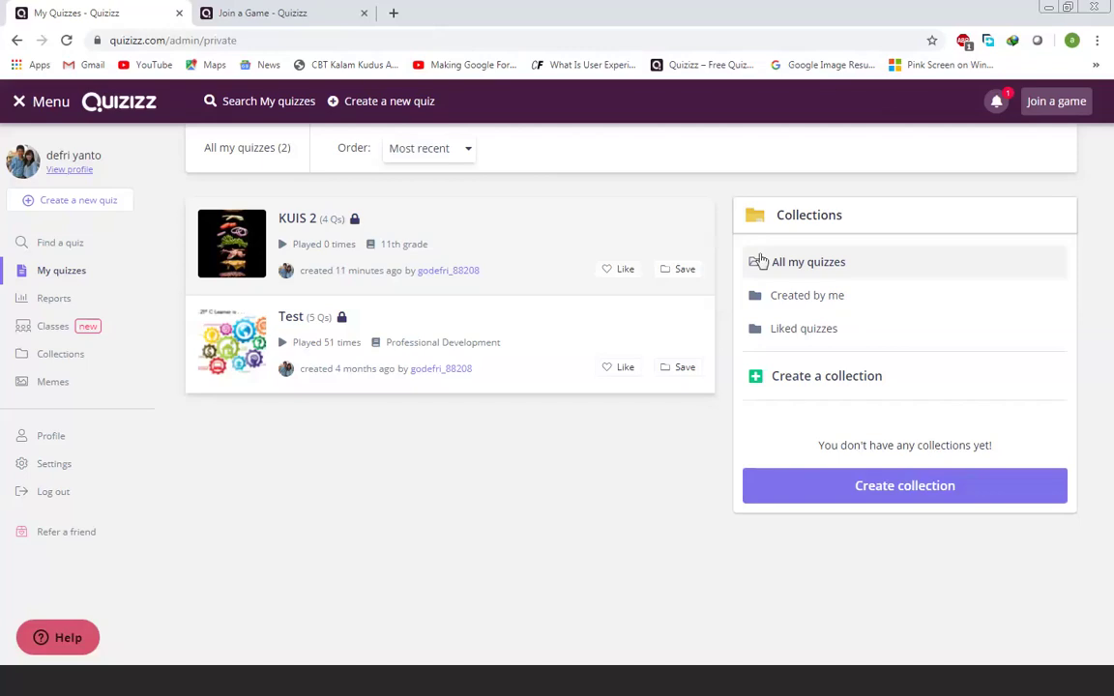
- Open the Zoho attendance form Absen9Agus2019_sesi3 and set its date to 09-Aug-2019
left_click(926, 426)
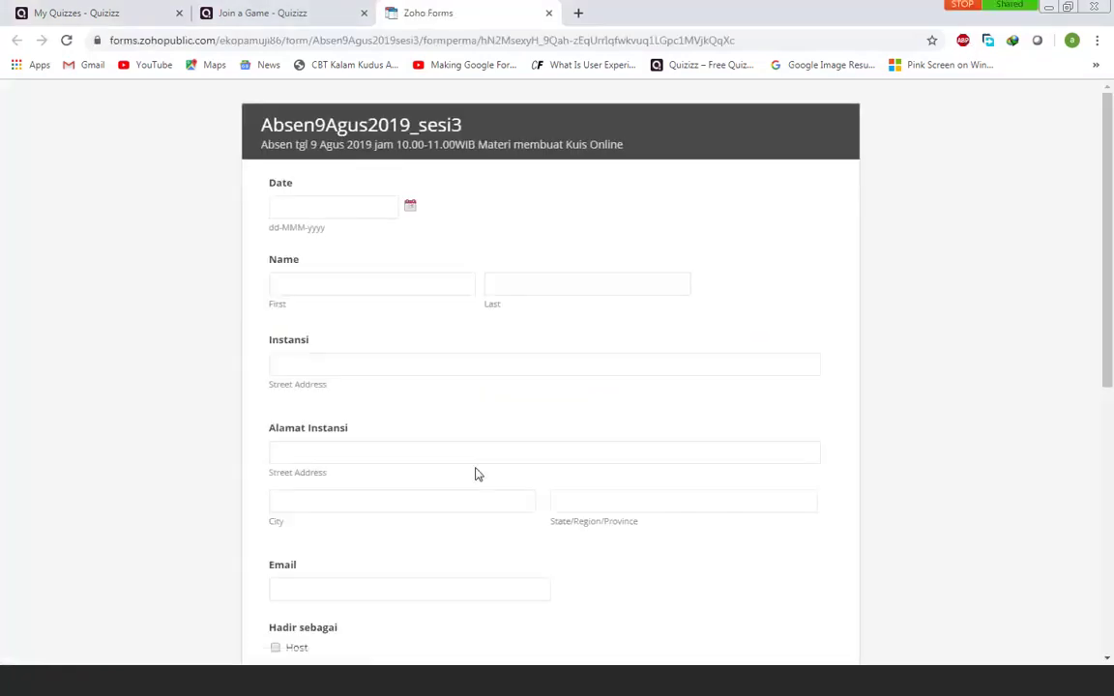
left_click(375, 214)
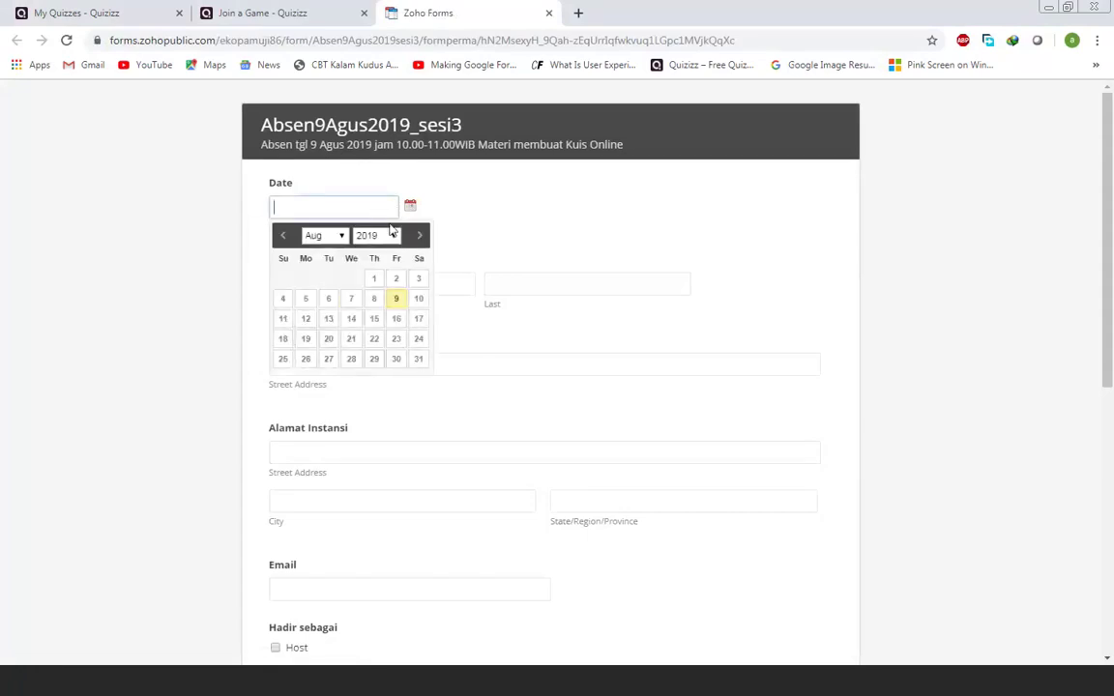
left_click(395, 298)
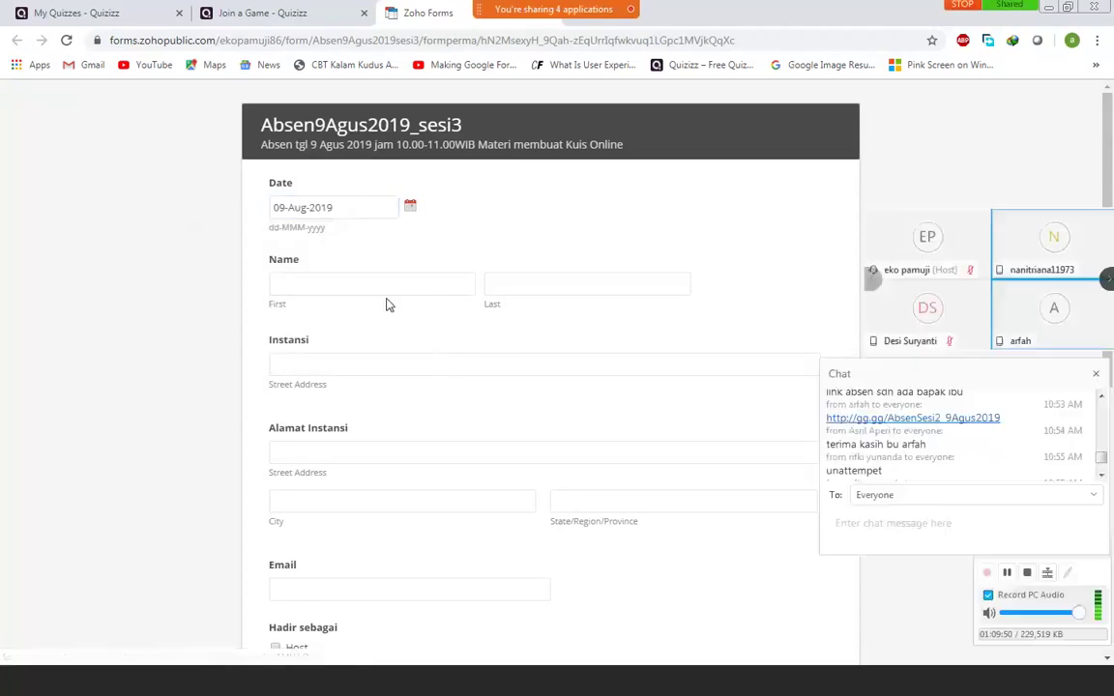
- Enter the attendee's first name and a hyphen as the last name in the attendance form
left_click(381, 287)
type("De")
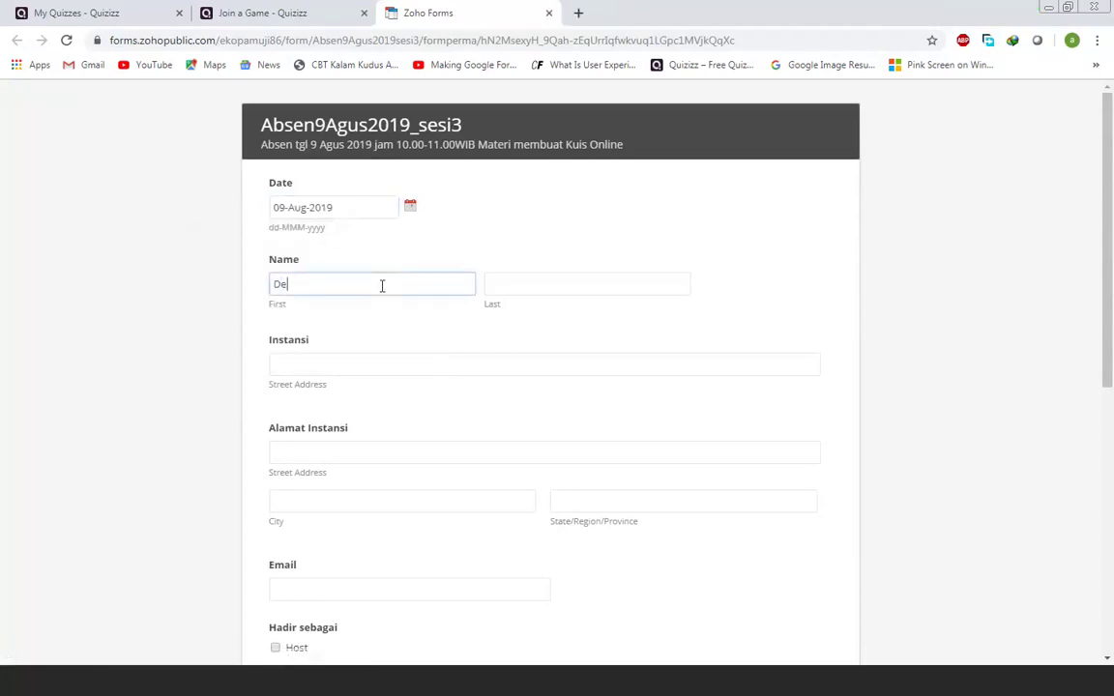
type("friyanto")
left_click(492, 286)
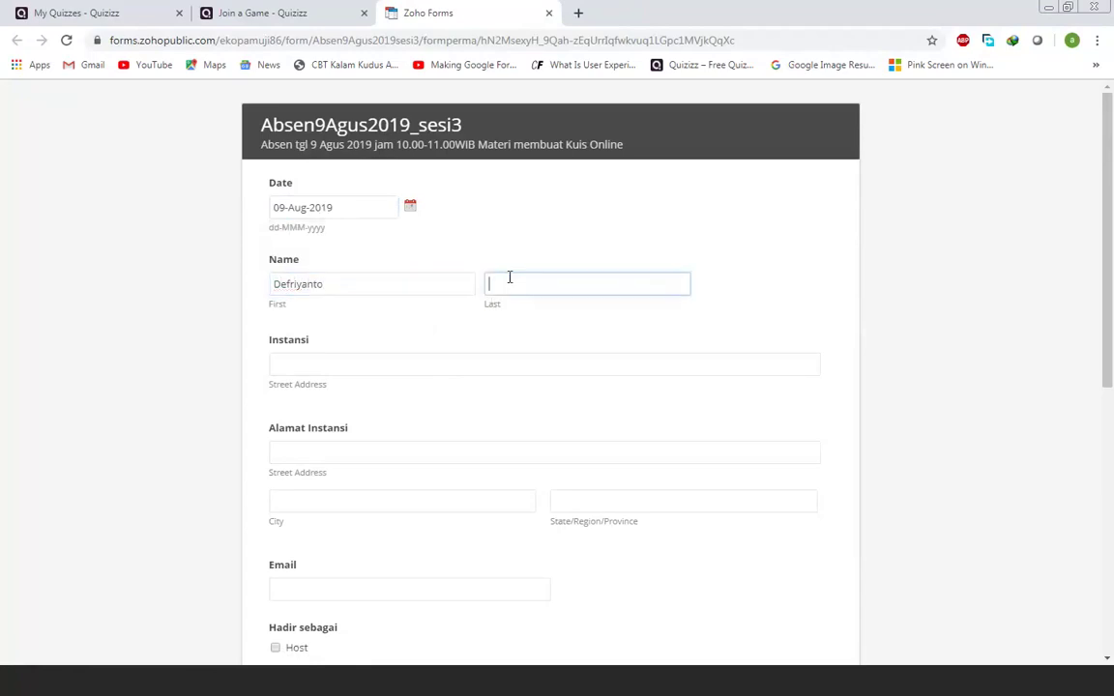
type("-")
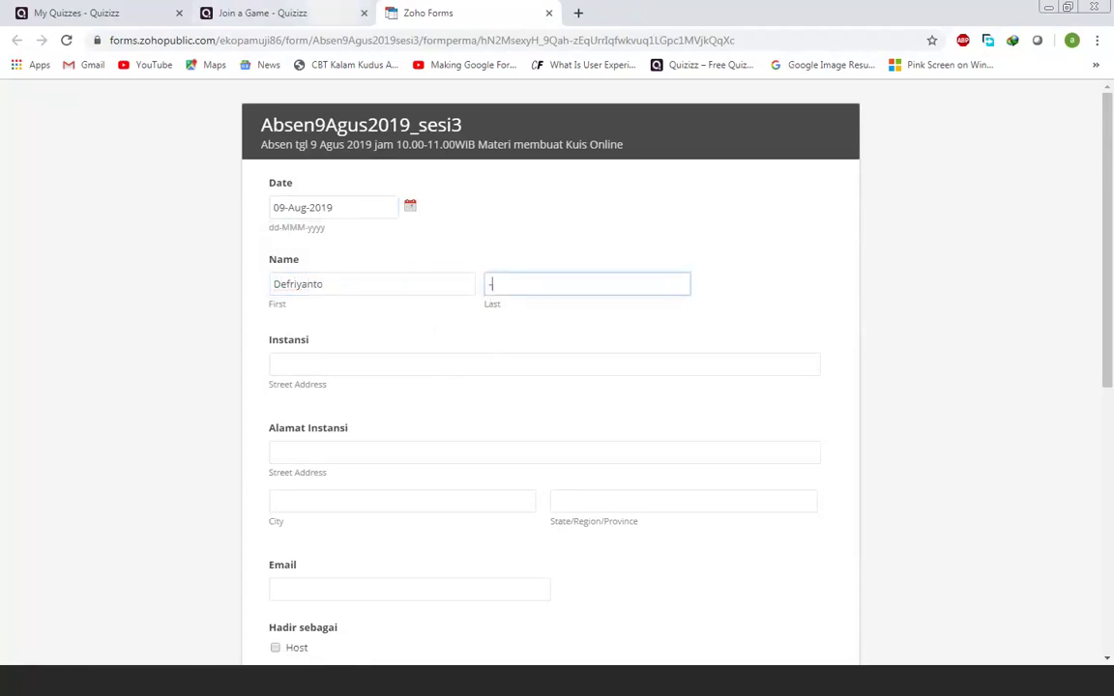